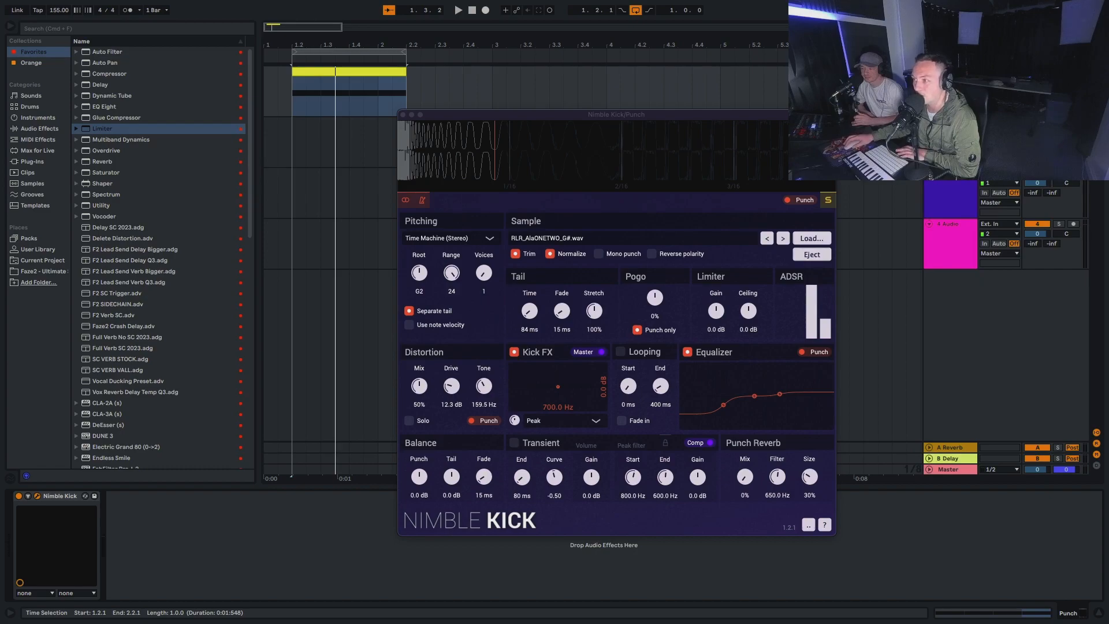
Play back the Punch loop and close the Nimble Kick window
{"action": "key", "text": "space"}
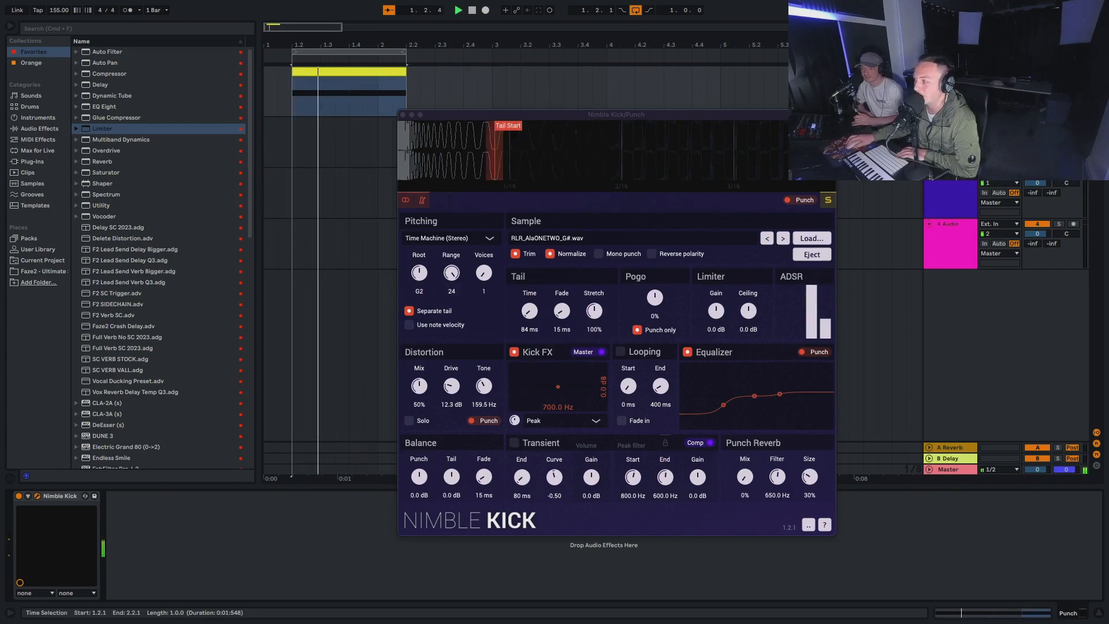
{"action": "left_click", "coordinate": [403, 115]}
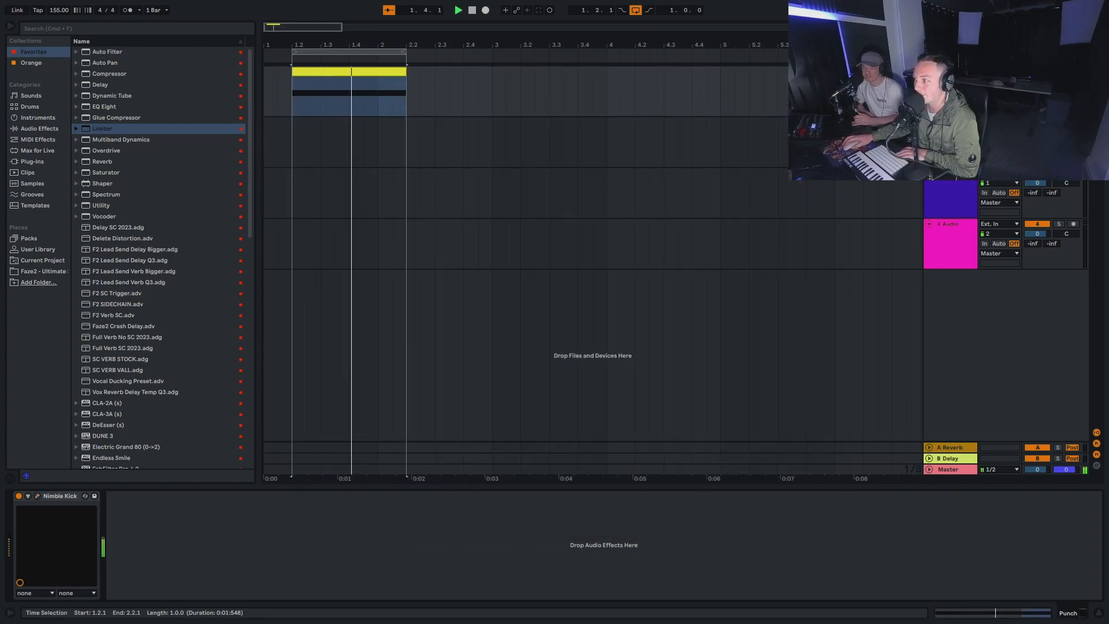
{"action": "key", "text": "space"}
Load the Kick 2 instrument onto the Club Kick track
{"action": "left_click", "coordinate": [950, 122]}
{"action": "scroll", "coordinate": [162, 258], "scroll_direction": "down", "scroll_amount": 5}
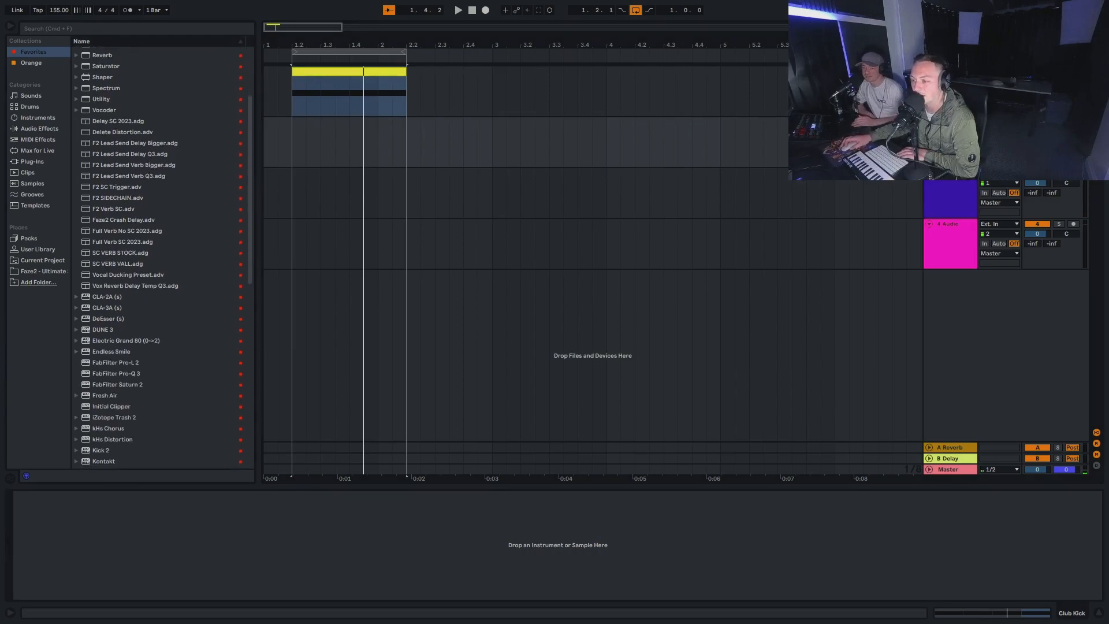
{"action": "scroll", "coordinate": [179, 217], "scroll_direction": "down", "scroll_amount": 6}
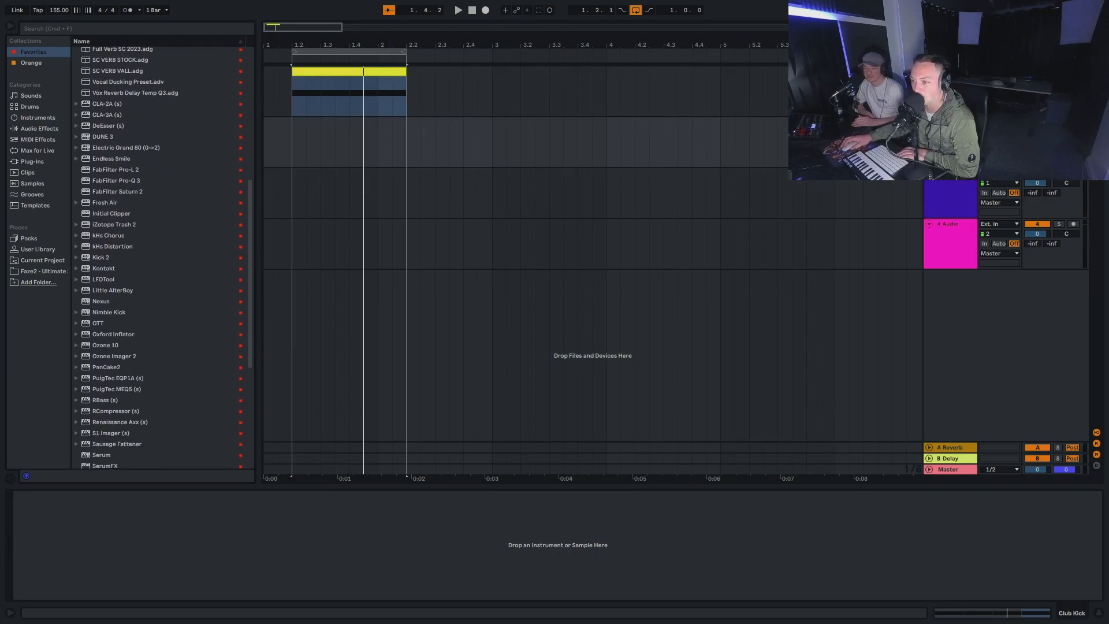
{"action": "double_click", "coordinate": [101, 258]}
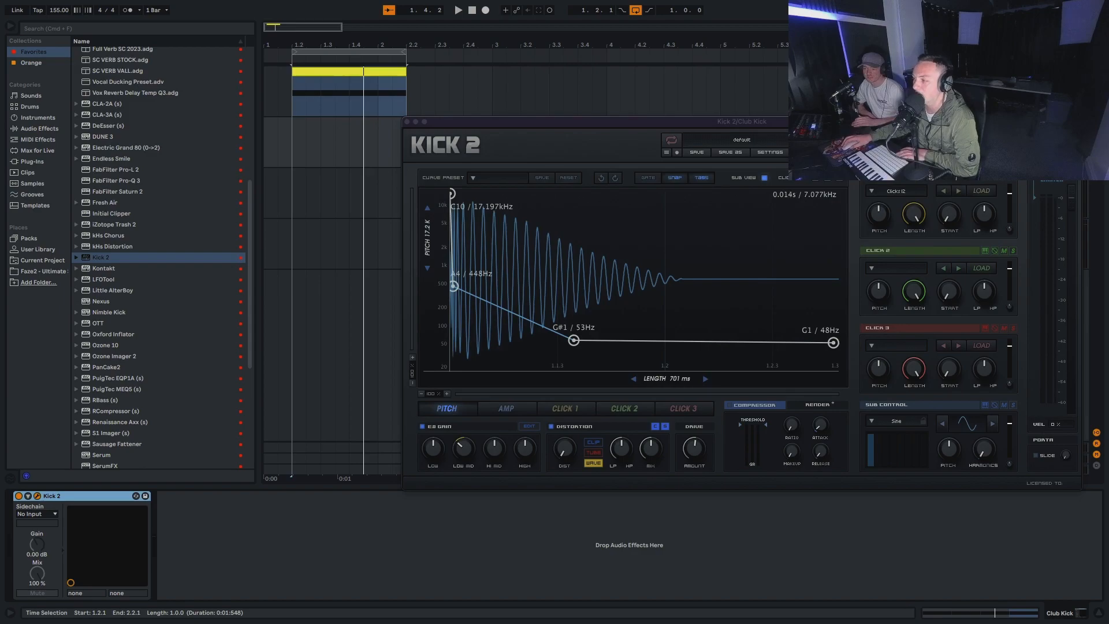
Paste the copied MIDI clip onto the Club Kick track at 1.2.1, start loop playback and close the Kick 2 window
{"action": "left_click", "coordinate": [292, 142]}
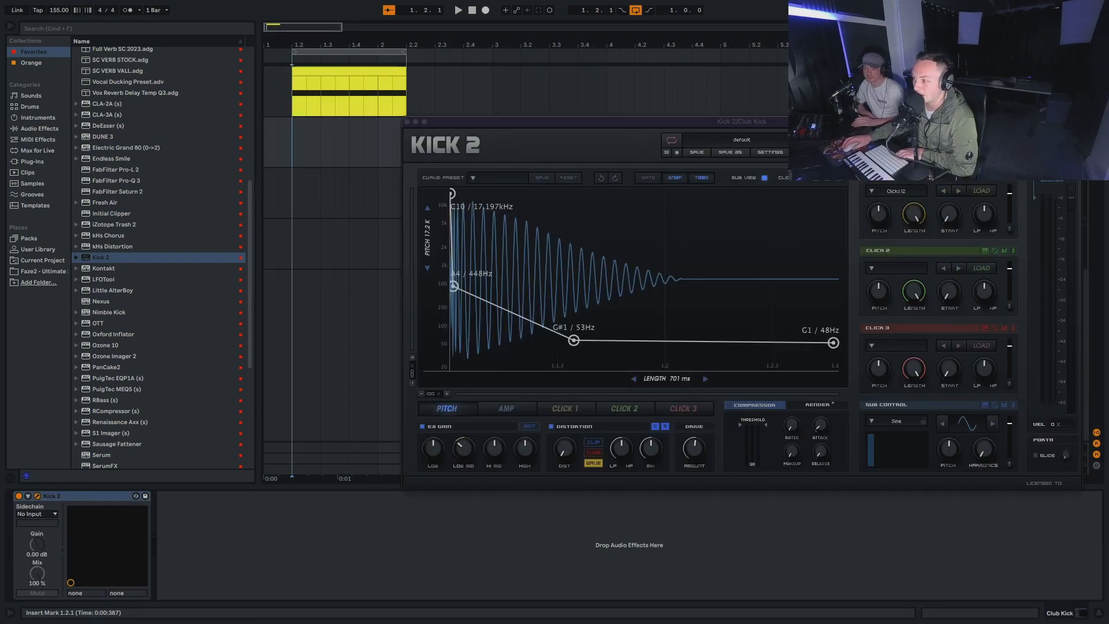
{"action": "key", "text": "super+v"}
{"action": "key", "text": "space"}
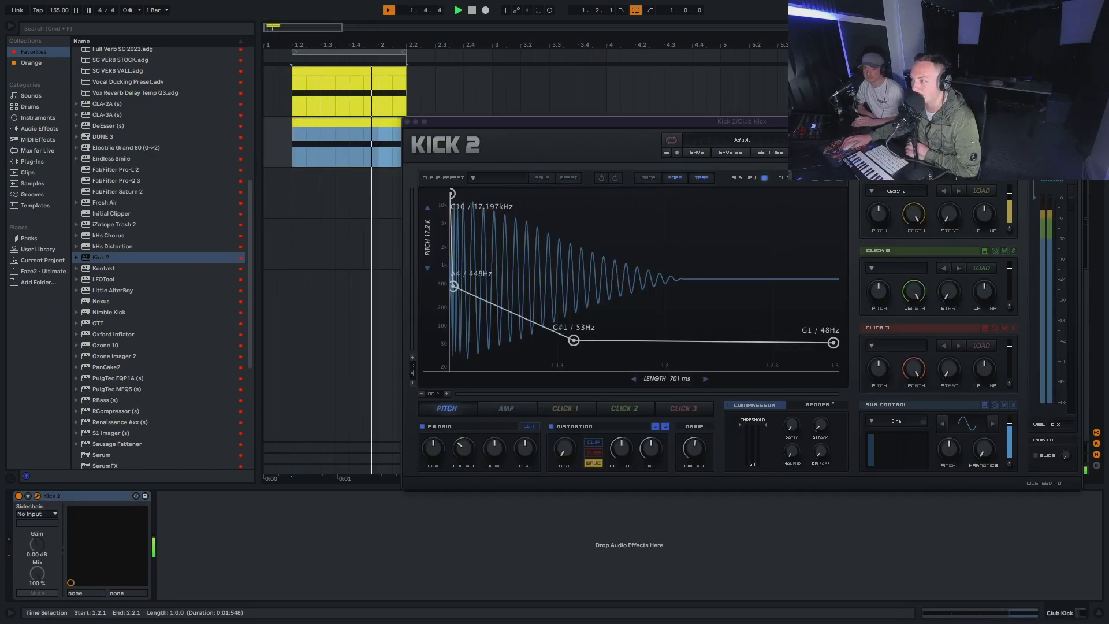
{"action": "left_click", "coordinate": [406, 122]}
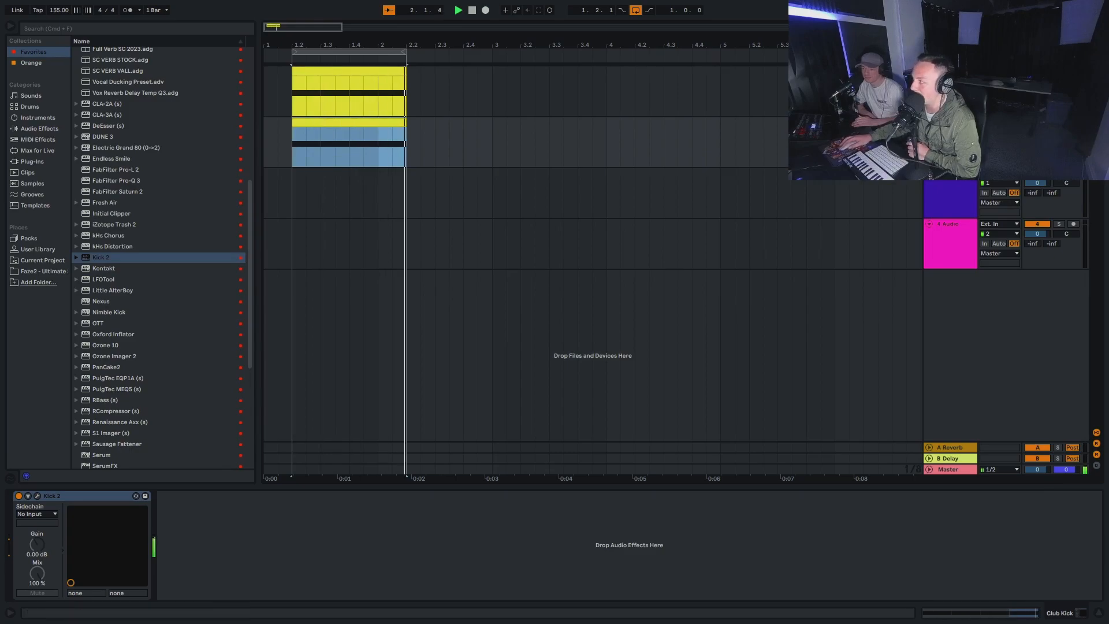
Show the session mixer with taller faders and set the Club Kick track's volume to -12.0 dB
{"action": "key", "text": "Tab"}
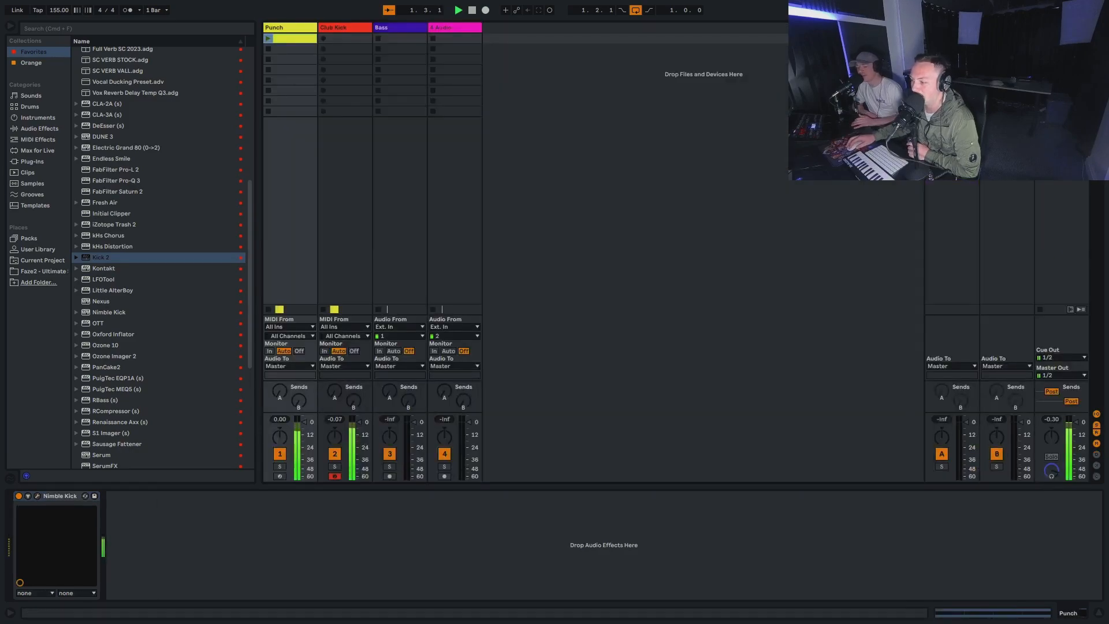
{"action": "left_click_drag", "start_coordinate": [398, 412], "coordinate": [397, 330]}
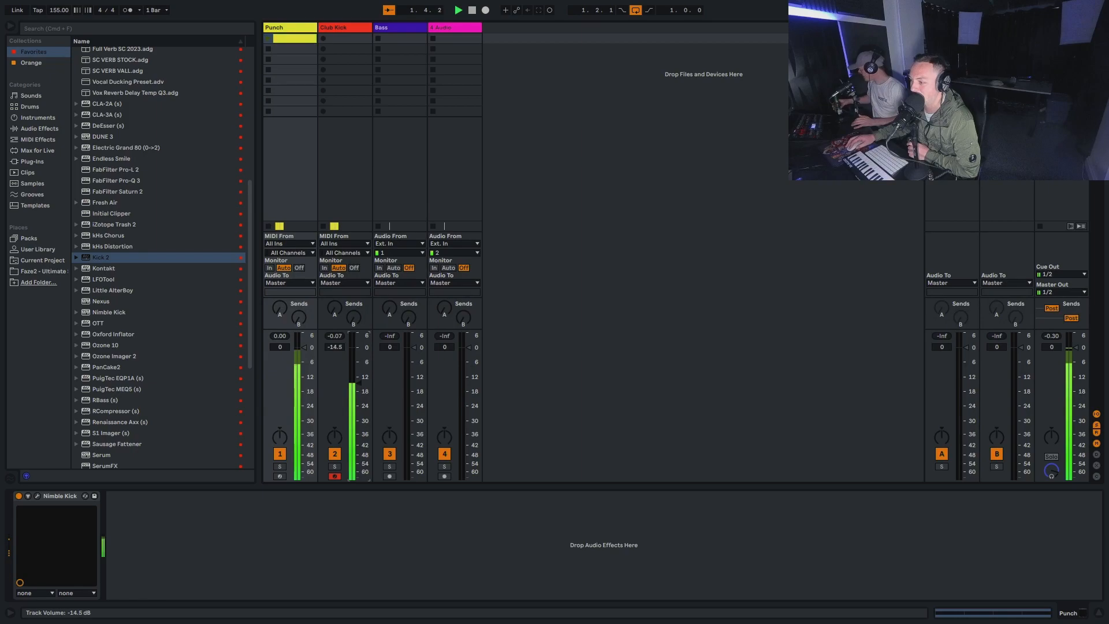
{"action": "left_click_drag", "start_coordinate": [358, 383], "coordinate": [358, 377]}
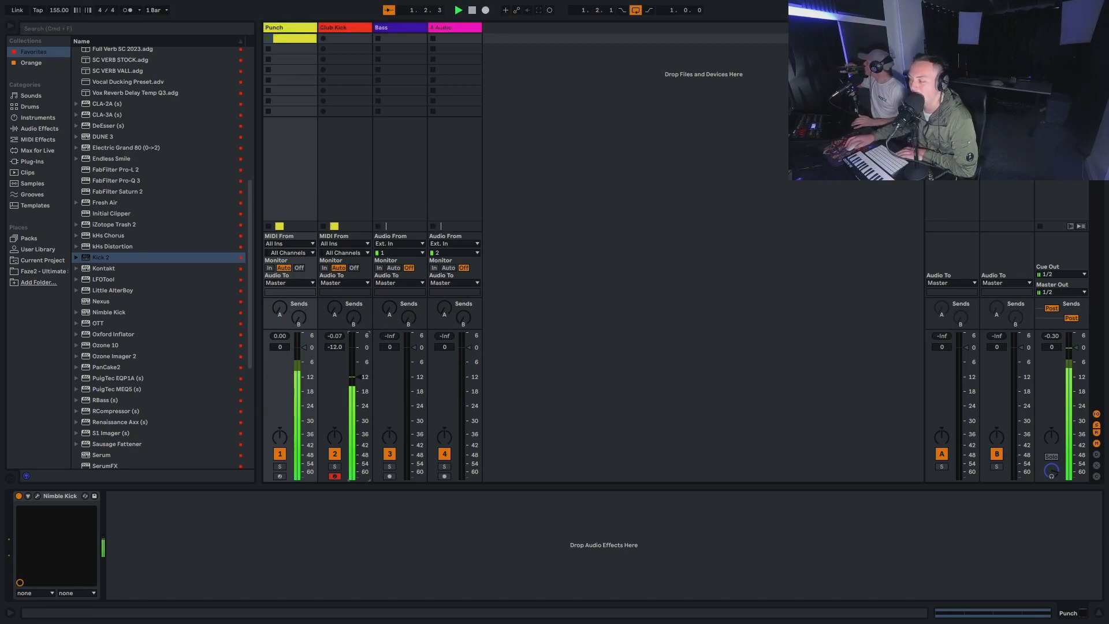
Add the Serum instrument on a new MIDI track
{"action": "left_click", "coordinate": [403, 38]}
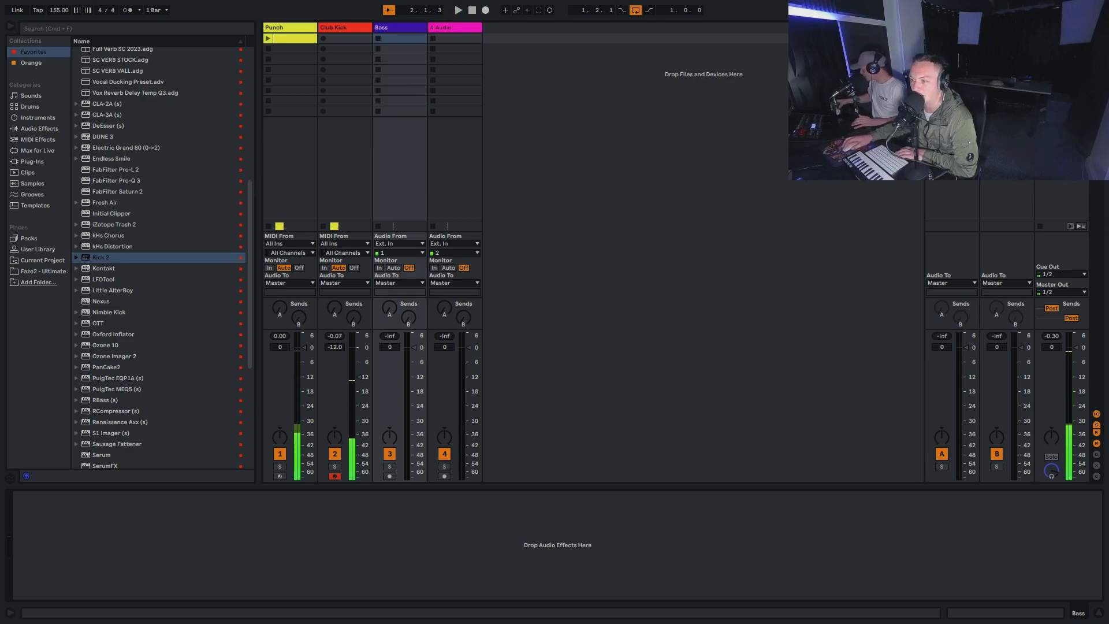
{"action": "scroll", "coordinate": [138, 278], "scroll_direction": "down", "scroll_amount": 8}
{"action": "left_click", "coordinate": [116, 237]}
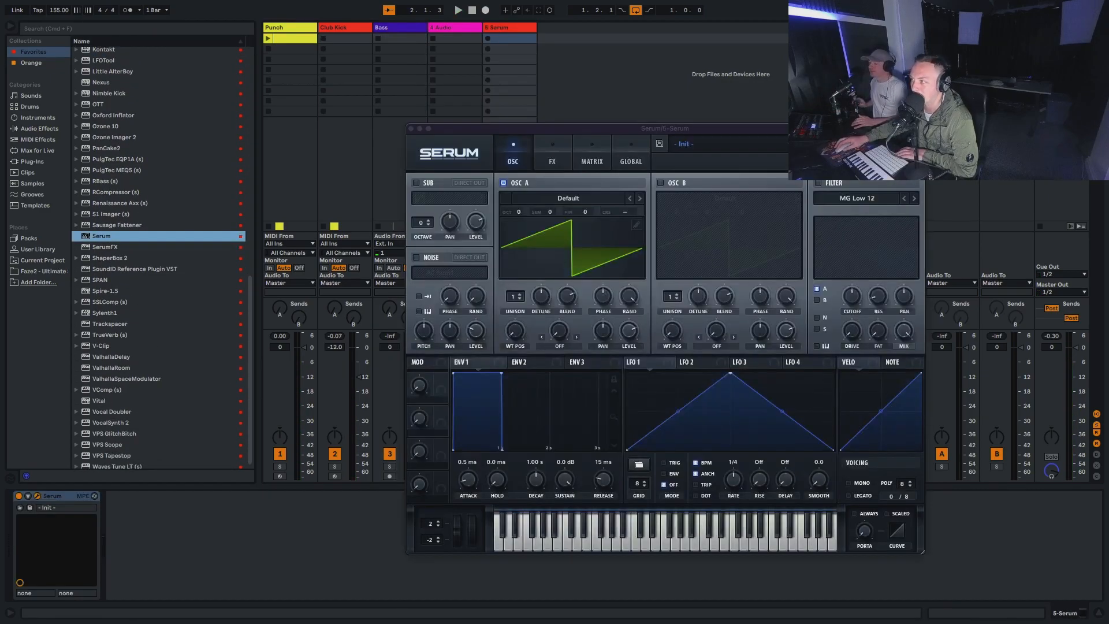
Rename the Serum track as bass
{"action": "right_click", "coordinate": [506, 28]}
{"action": "left_click", "coordinate": [524, 73]}
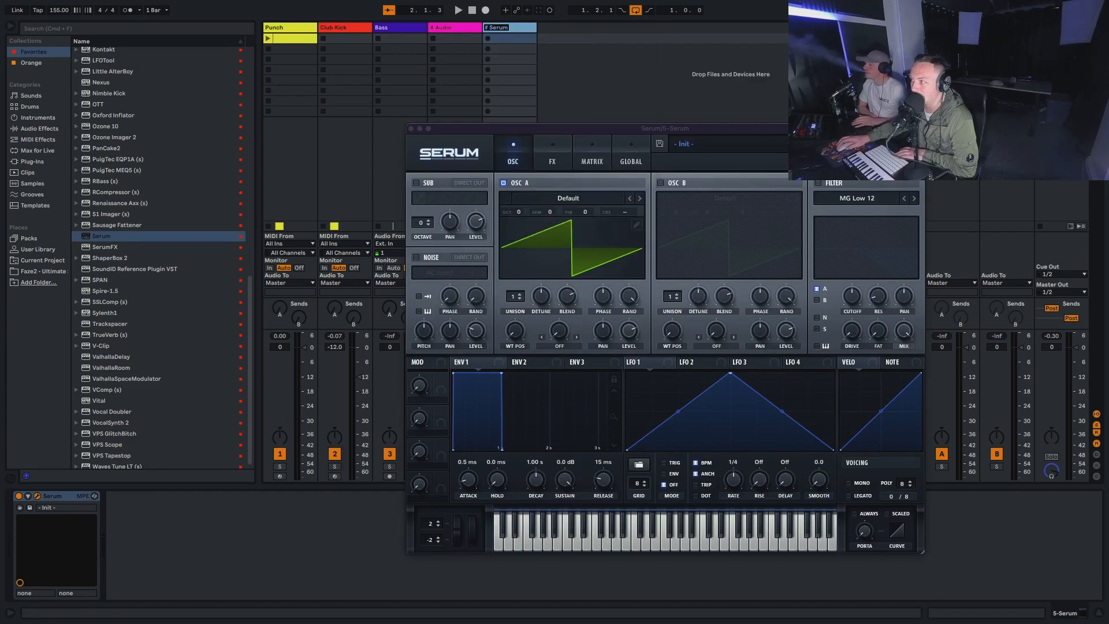
{"action": "type", "text": "bass"}
{"action": "key", "text": "Return"}
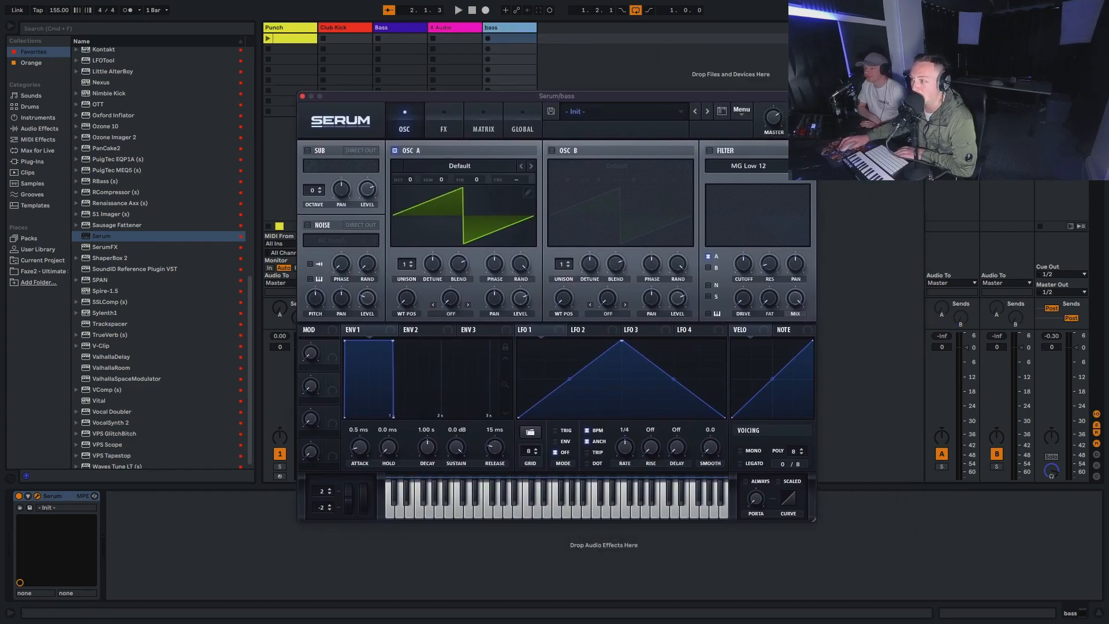
Set oscillator A's octave to -3 and assign LFO 1, shaped as a delayed rising ramp in ENV mode, to its level
{"action": "mouse_move", "coordinate": [410, 180]}
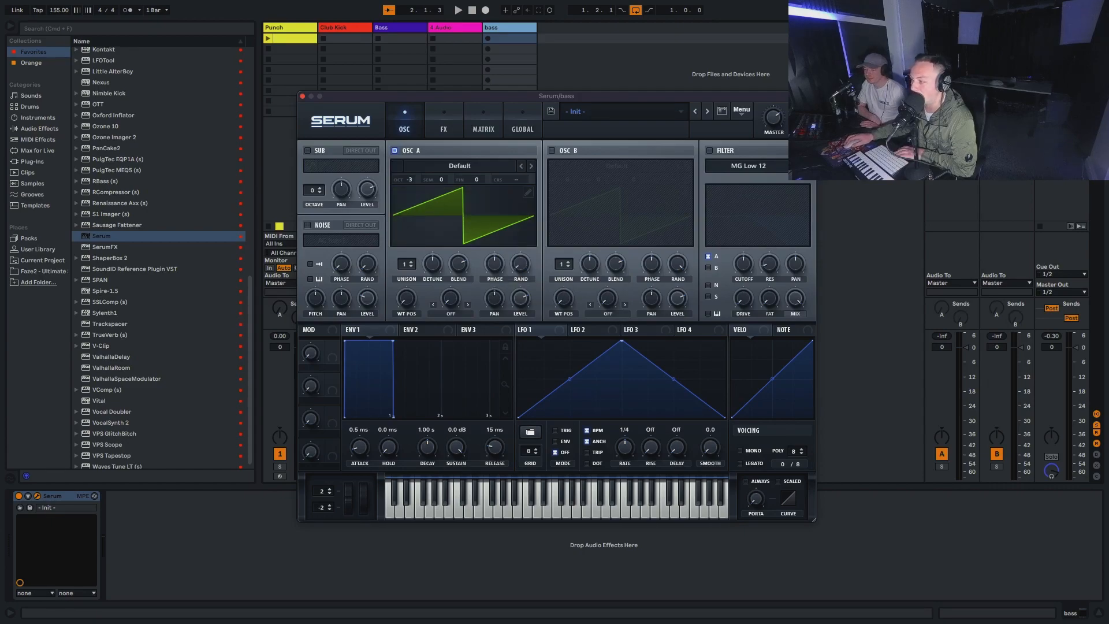
{"action": "left_click_drag", "start_coordinate": [622, 340], "coordinate": [726, 341]}
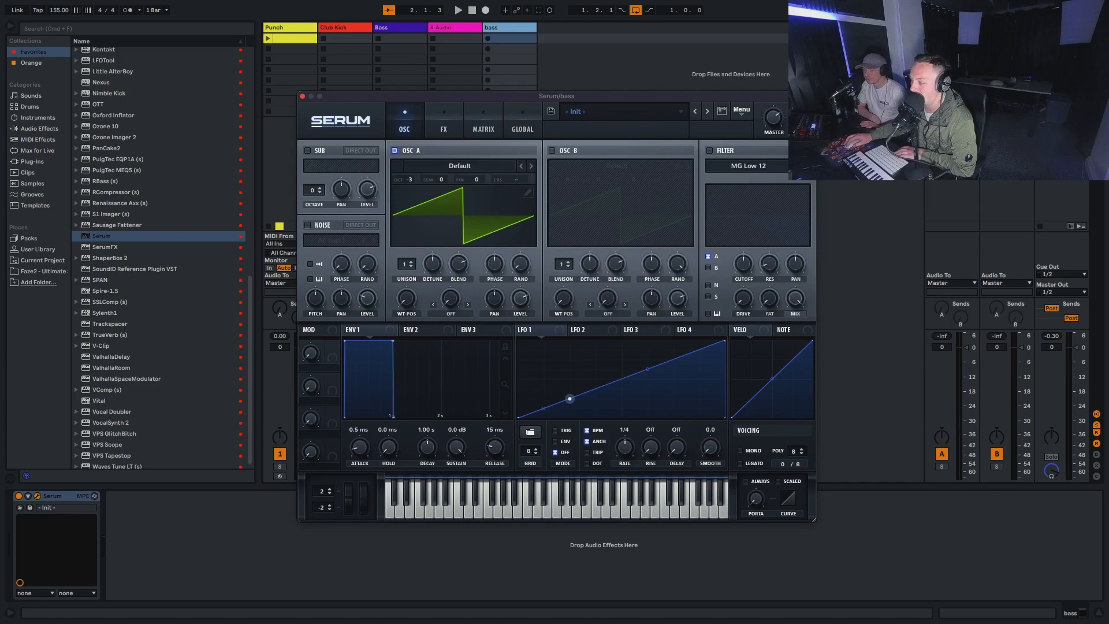
{"action": "left_click_drag", "start_coordinate": [569, 398], "coordinate": [570, 417]}
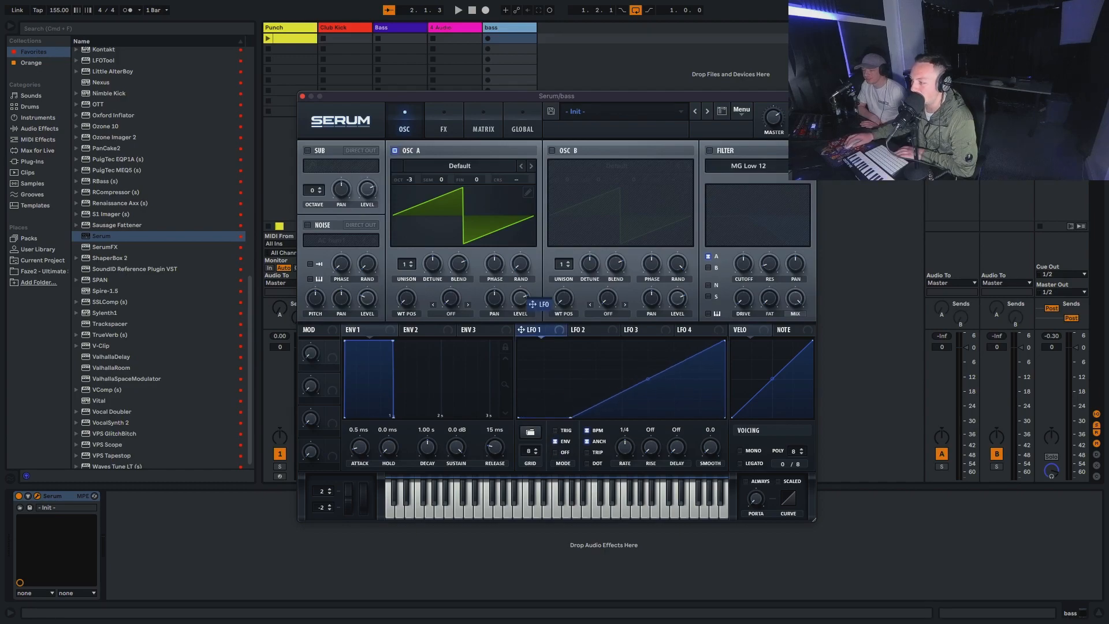
{"action": "left_click_drag", "start_coordinate": [532, 304], "coordinate": [519, 298]}
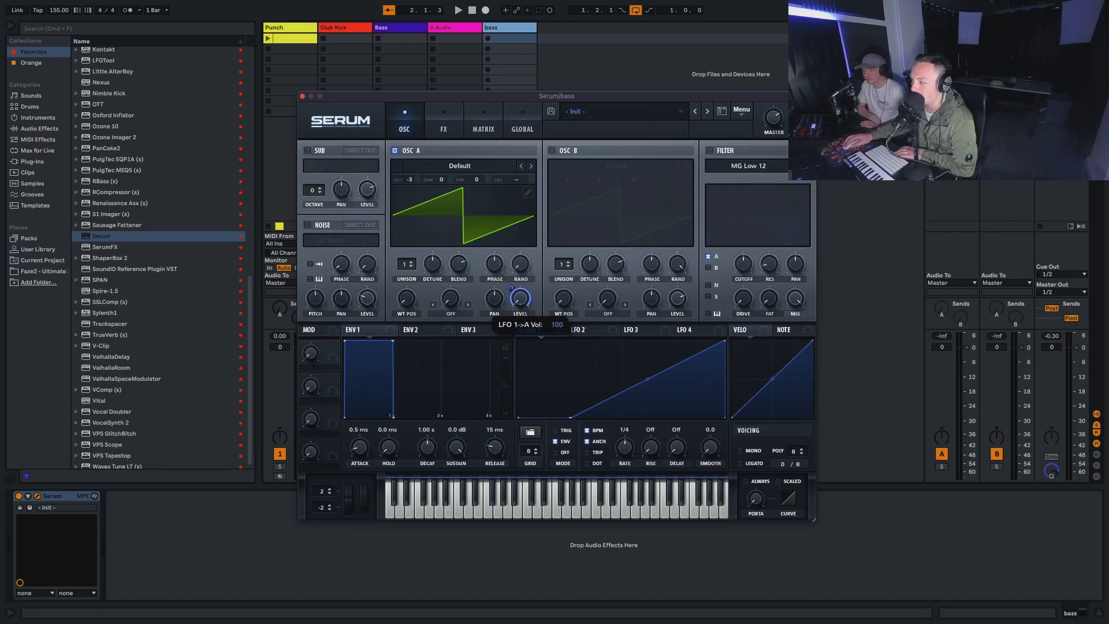
Create a one-bar MIDI clip in the bass track's first slot and add a G3 note at its start
{"action": "key", "text": "space"}
{"action": "double_click", "coordinate": [513, 39]}
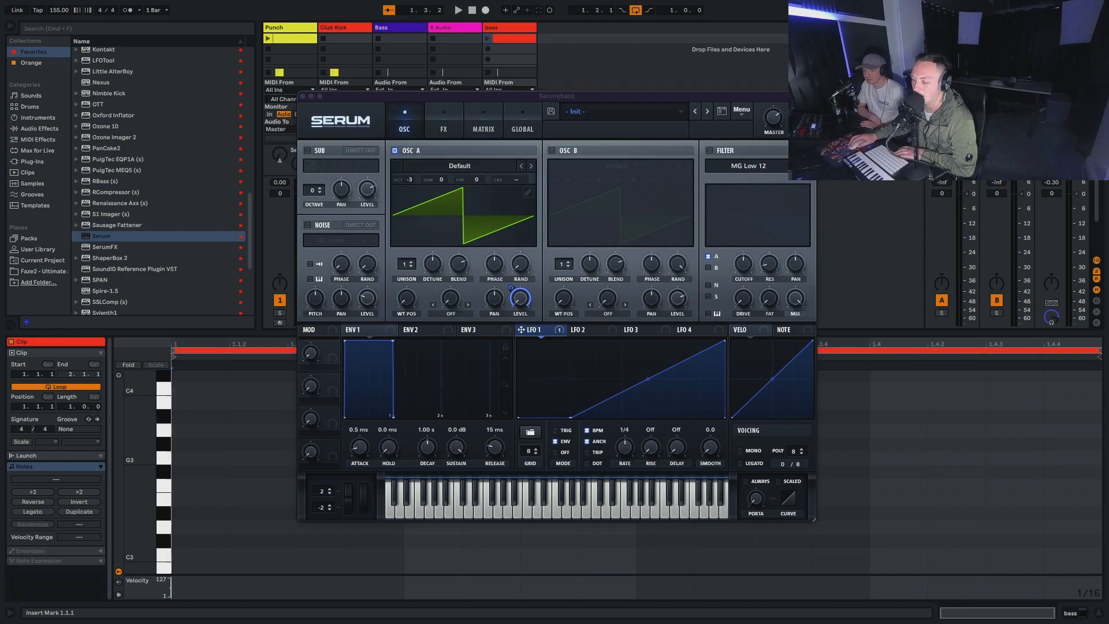
{"action": "double_click", "coordinate": [200, 458]}
{"action": "left_click_drag", "start_coordinate": [416, 96], "coordinate": [794, 5]}
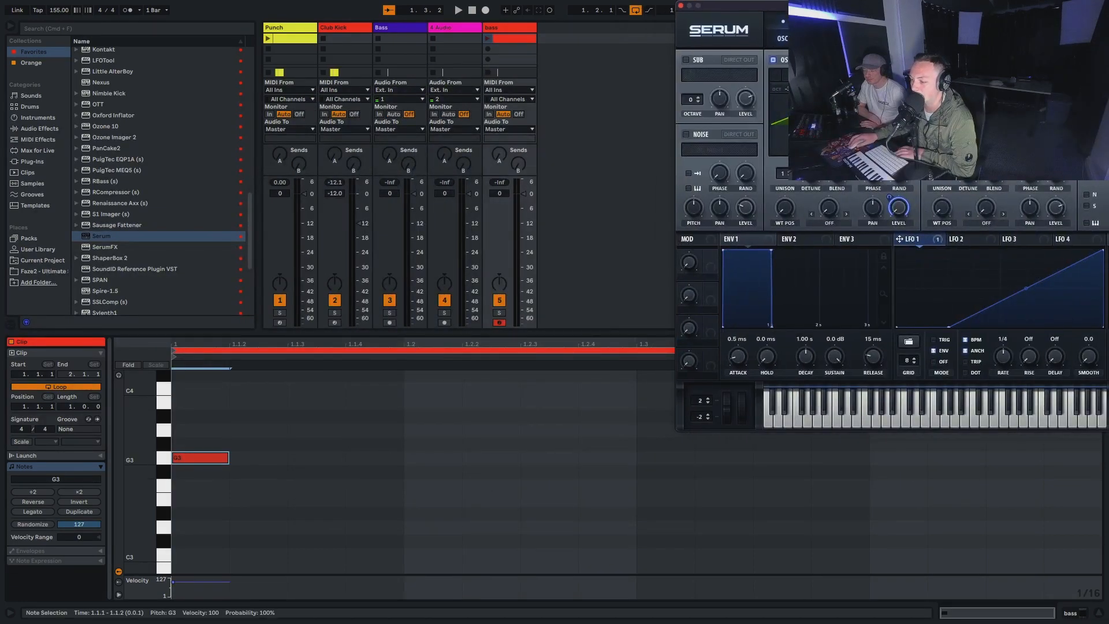
Lengthen the G3 note to one beat and duplicate it three times to fill the bar
{"action": "key", "text": "shift+Right"}
{"action": "key", "text": "shift+Right"}
{"action": "key", "text": "shift+Right"}
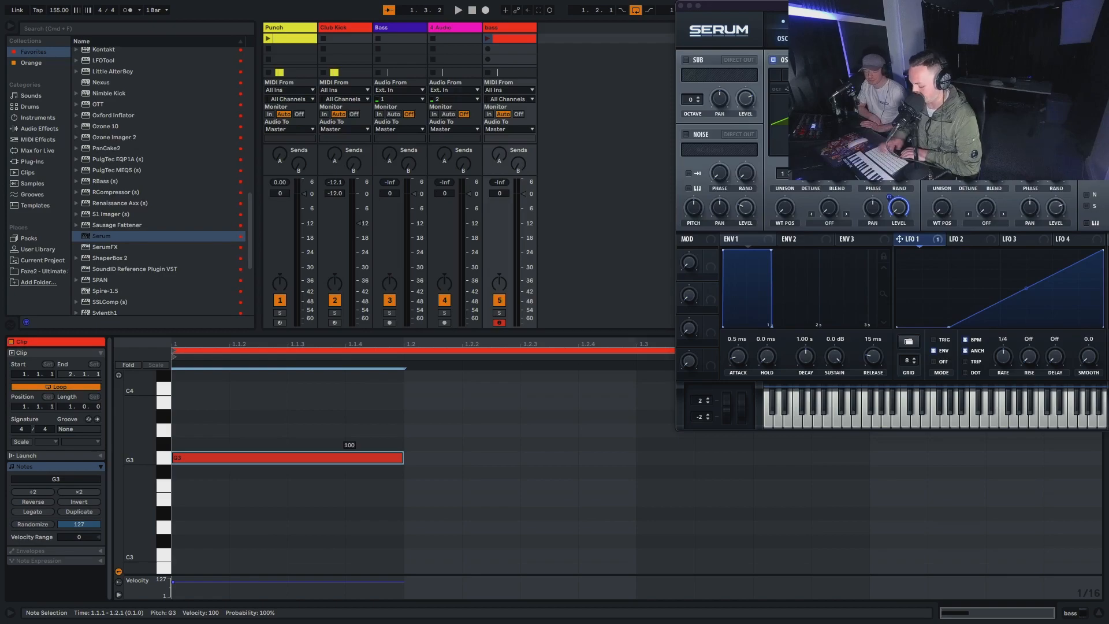
{"action": "key", "text": "super+d"}
{"action": "key", "text": "super+d"}
{"action": "key", "text": "super+d"}
In the arrangement, move the bass track directly below Club Kick, play the loop and show the track's devices
{"action": "key", "text": "Tab"}
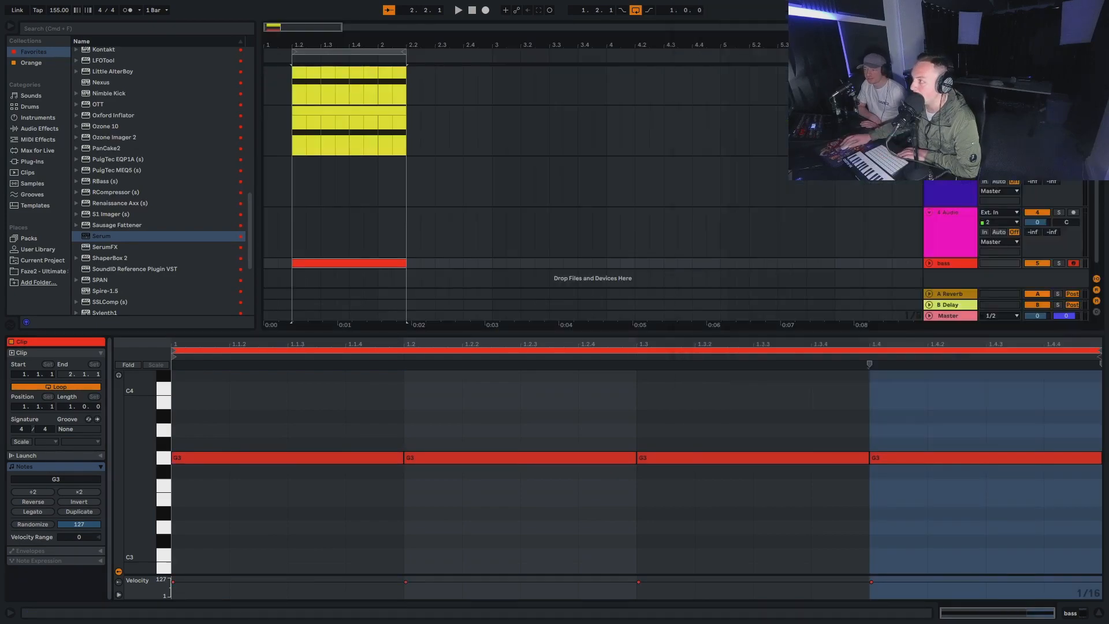
{"action": "left_click_drag", "start_coordinate": [950, 263], "coordinate": [950, 157]}
{"action": "key", "text": "space"}
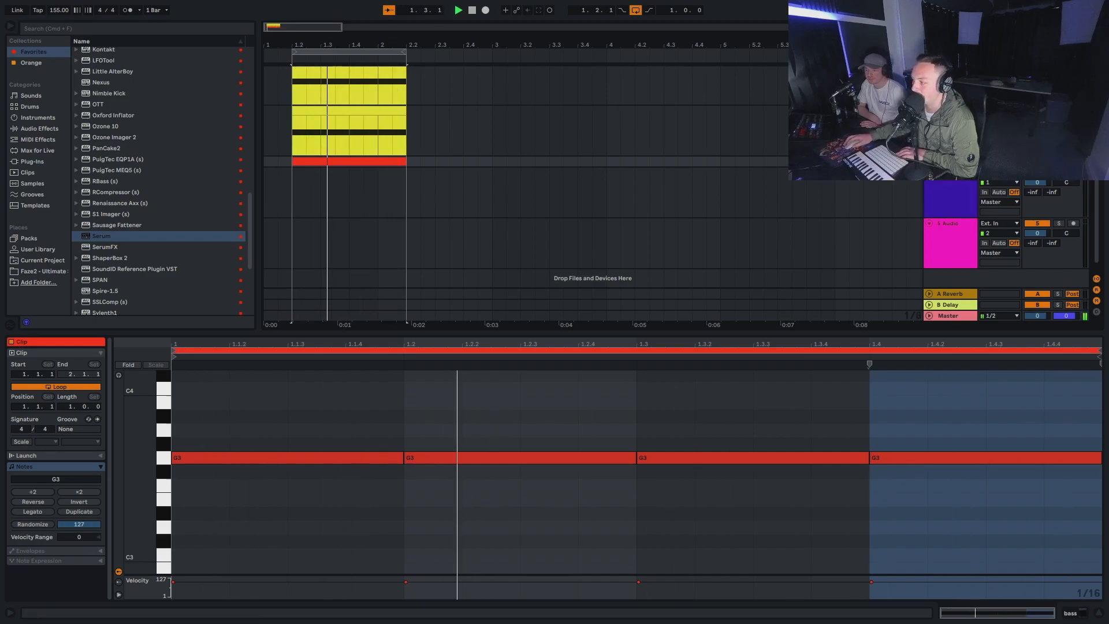
{"action": "key", "text": "super+alt+l"}
{"action": "key", "text": "space"}
{"action": "key", "text": "shift+Tab"}
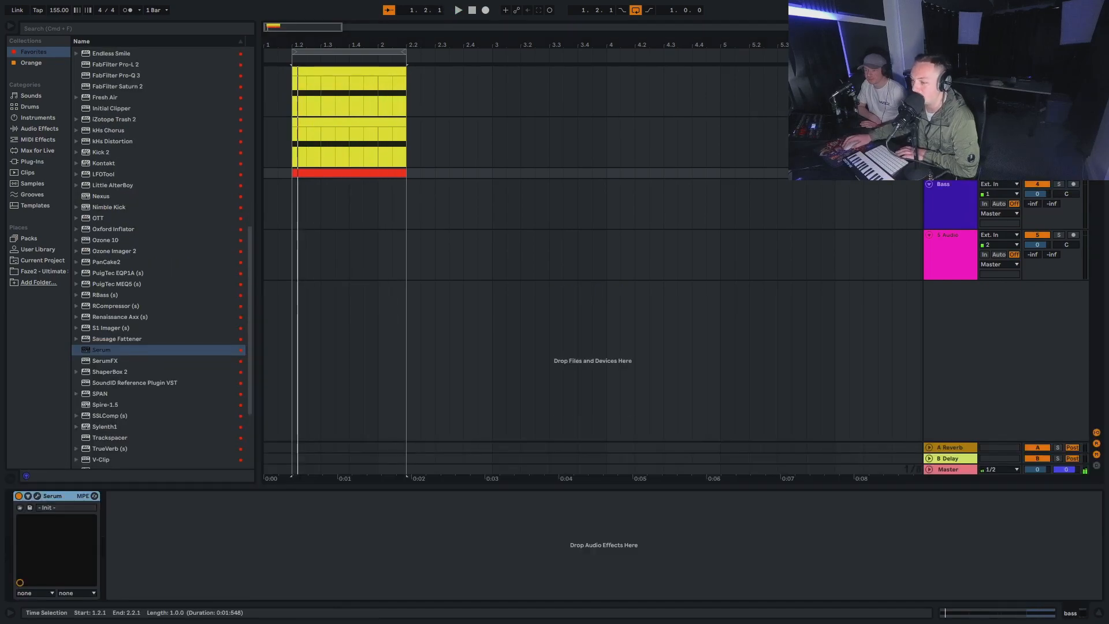
Reopen Serum on the bass track and enable its Distortion effect in Stomp Box mode
{"action": "left_click", "coordinate": [37, 497]}
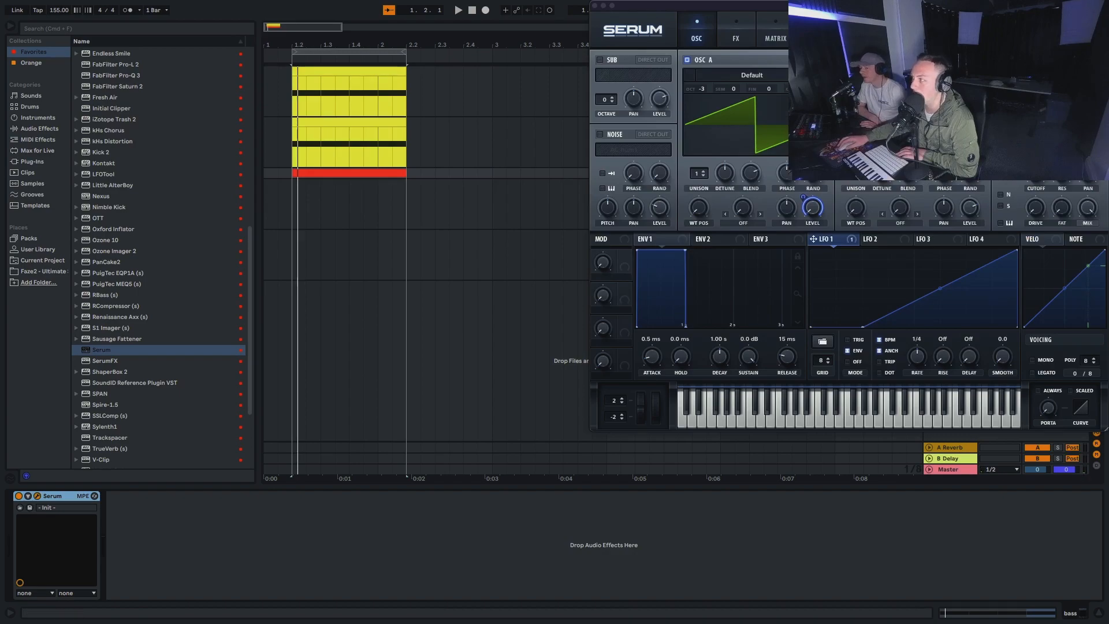
{"action": "left_click_drag", "start_coordinate": [694, 5], "coordinate": [390, 79]}
{"action": "left_click", "coordinate": [431, 104]}
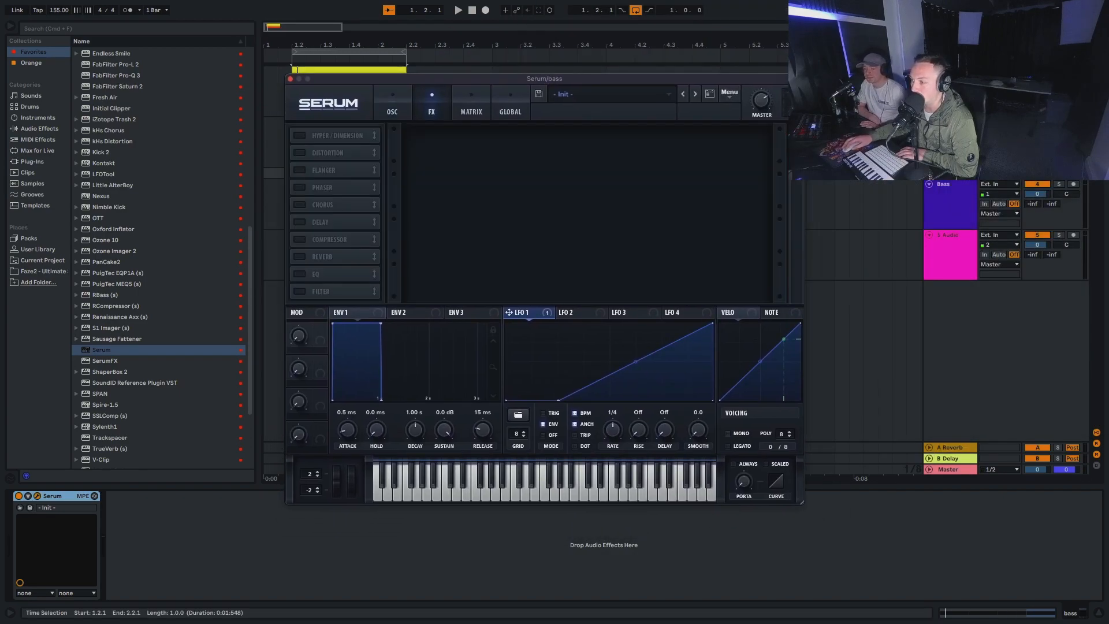
{"action": "left_click", "coordinate": [300, 153]}
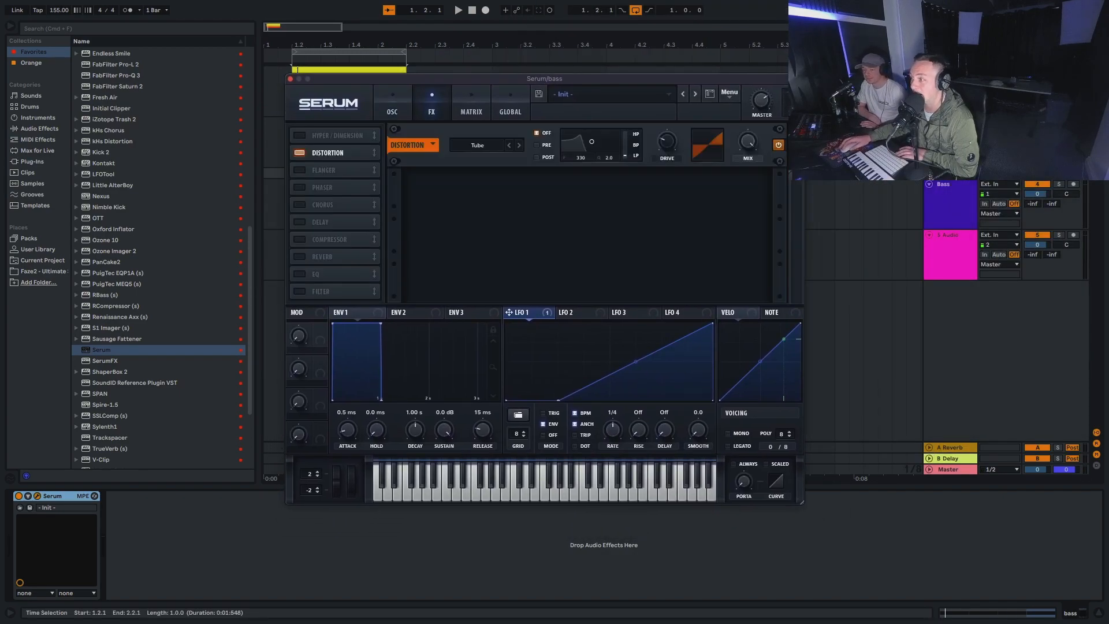
{"action": "left_click", "coordinate": [477, 145]}
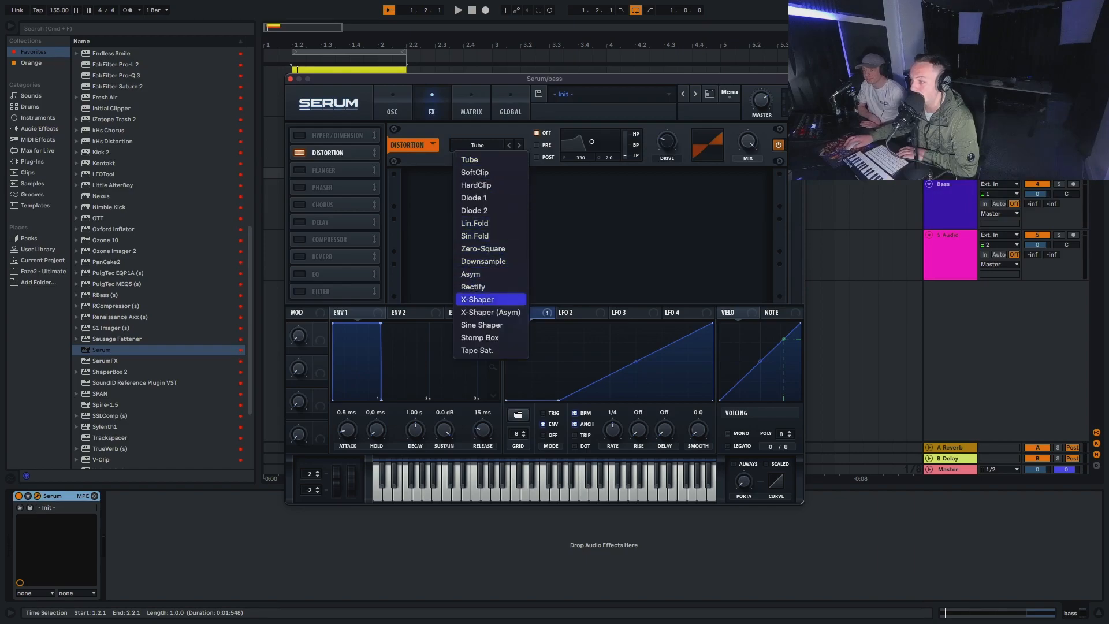
{"action": "left_click", "coordinate": [480, 338]}
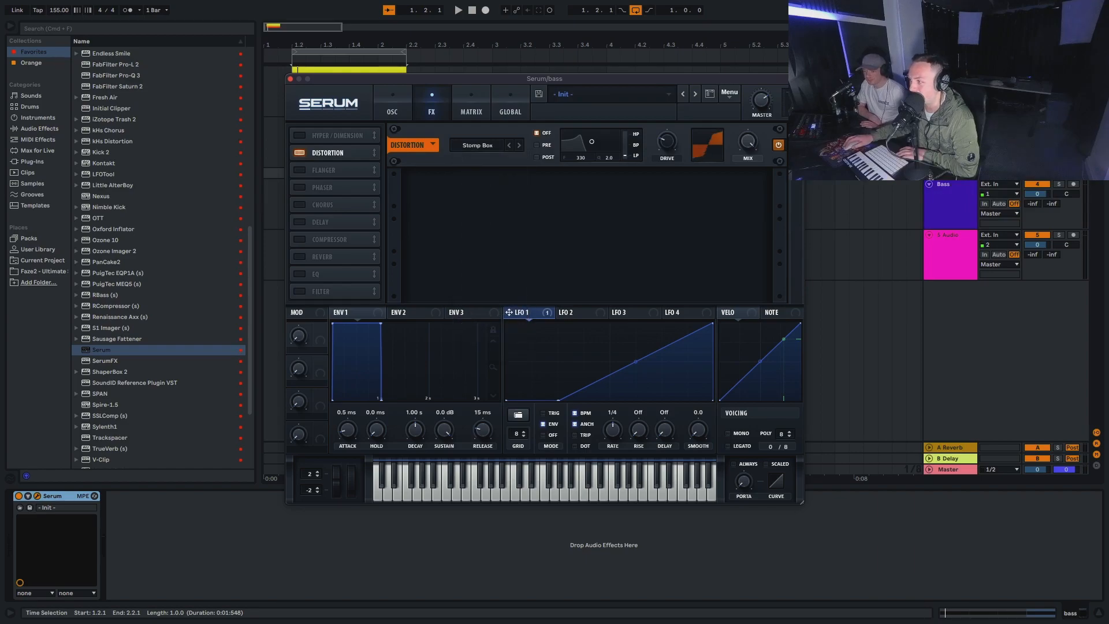
Play the loop while setting the distortion drive to about 37%, and hide the Serum window
{"action": "key", "text": "space"}
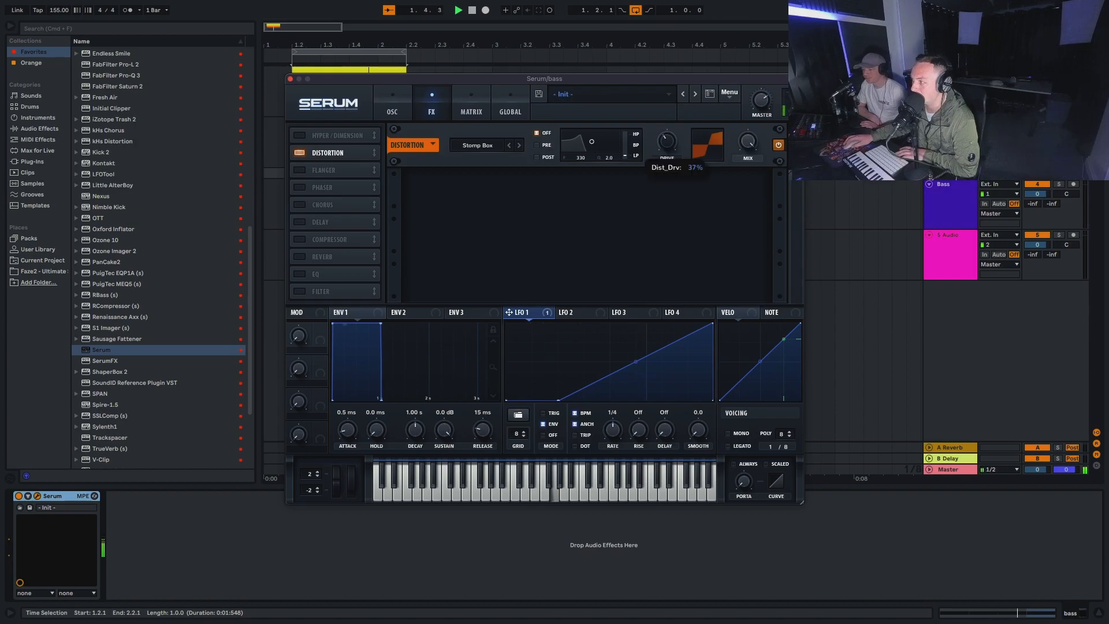
{"action": "key", "text": "alt+super+p"}
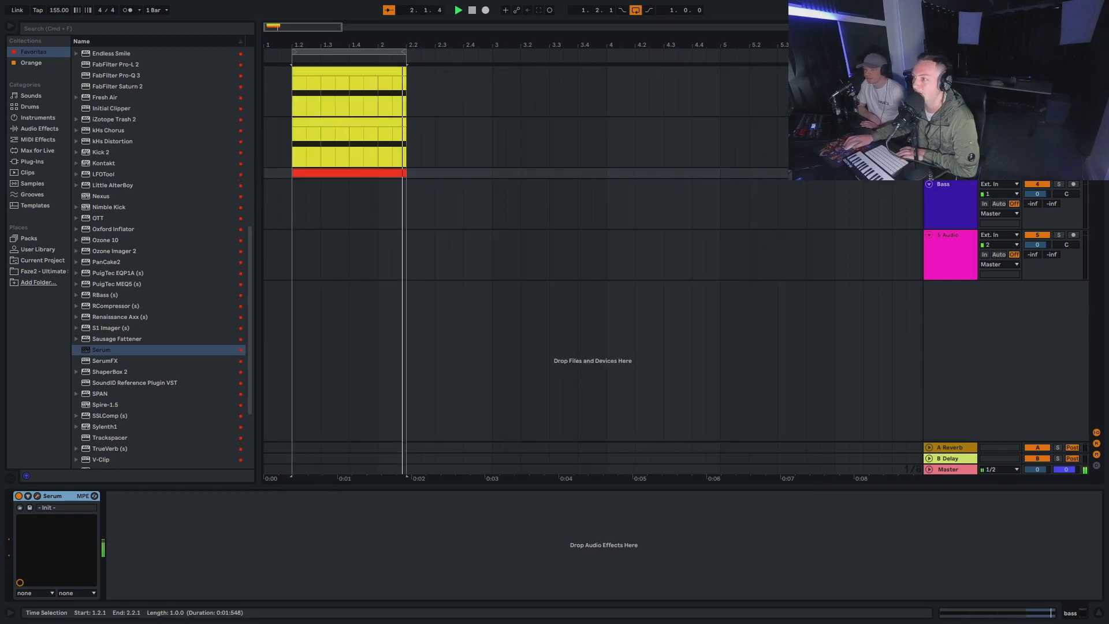
{"action": "key", "text": "space"}
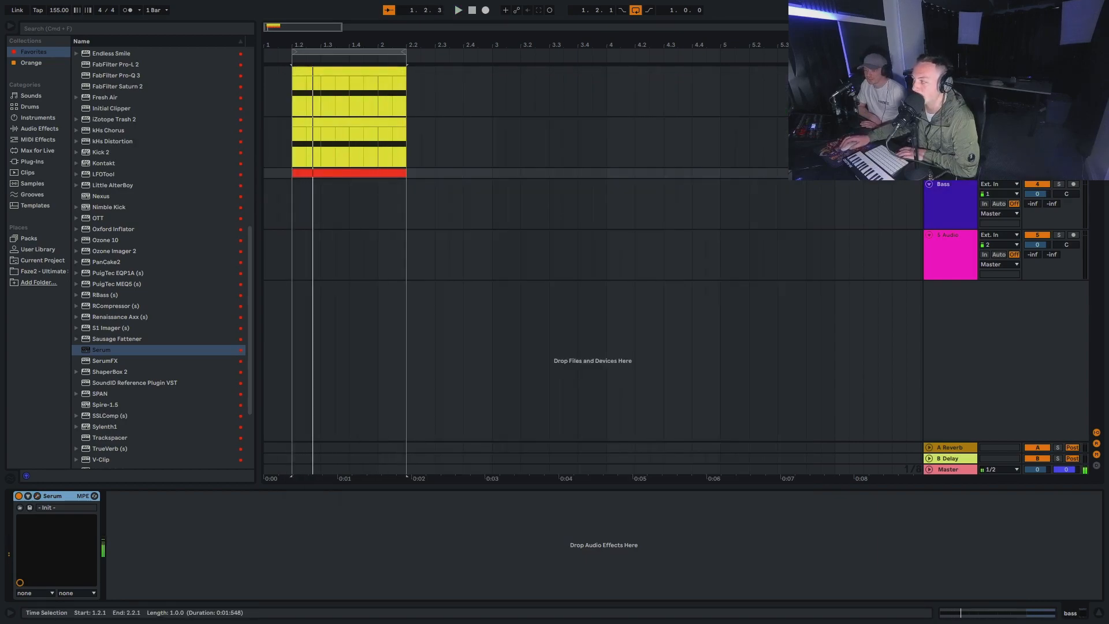
Duplicate the Serum bass track
{"action": "right_click", "coordinate": [963, 173]}
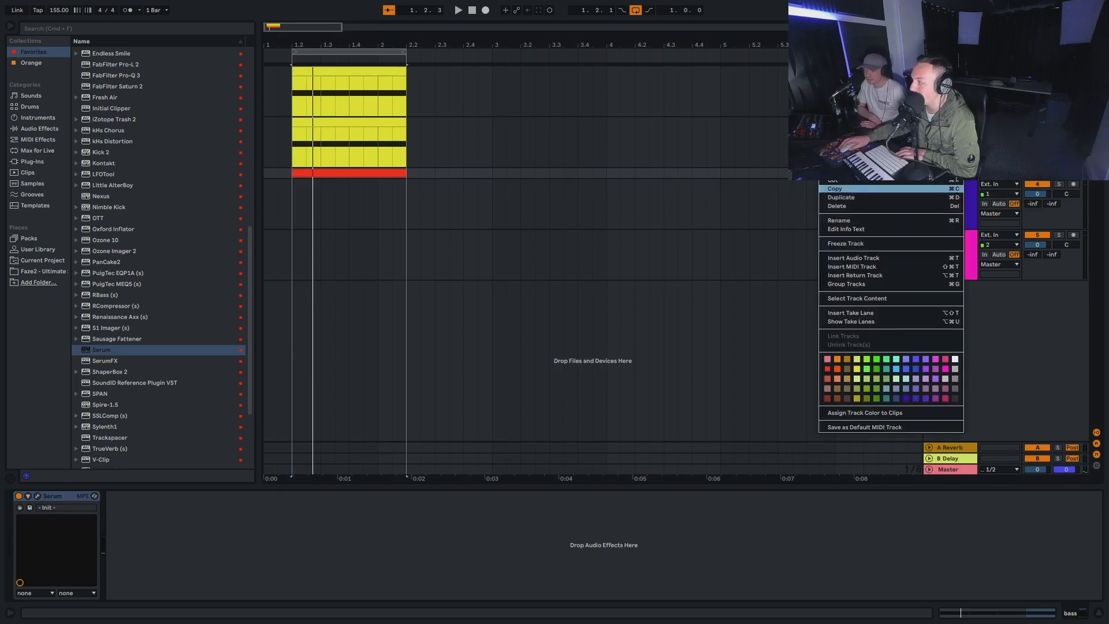
{"action": "left_click", "coordinate": [867, 197]}
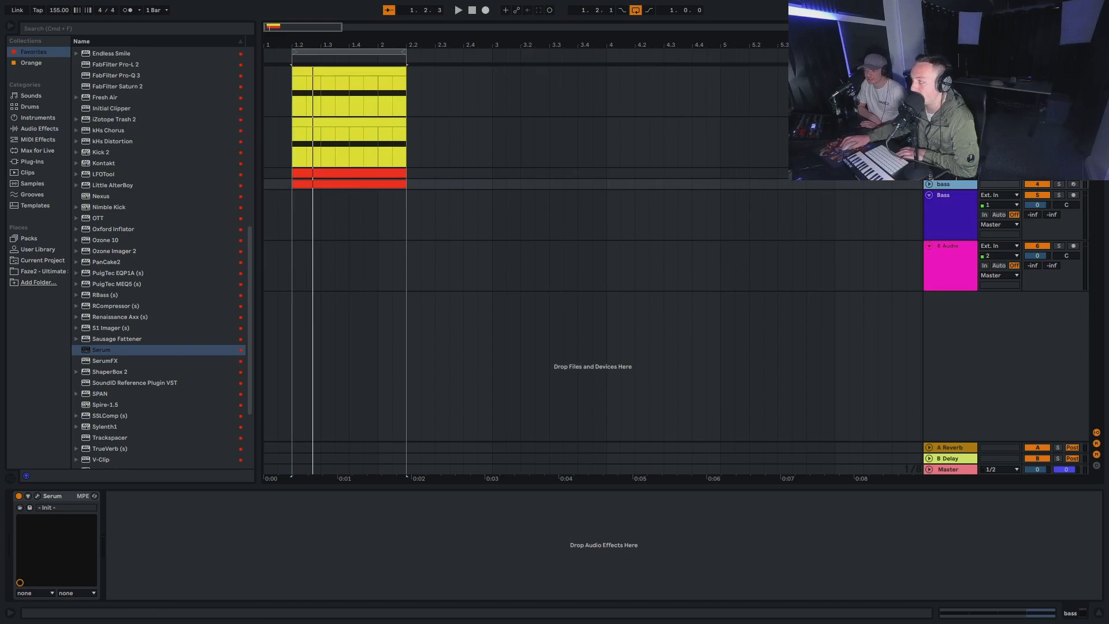
Unfold the duplicate bass track, add FabFilter Pro-Q 3 to it and create a high cut at about 105 Hz
{"action": "key", "text": "u"}
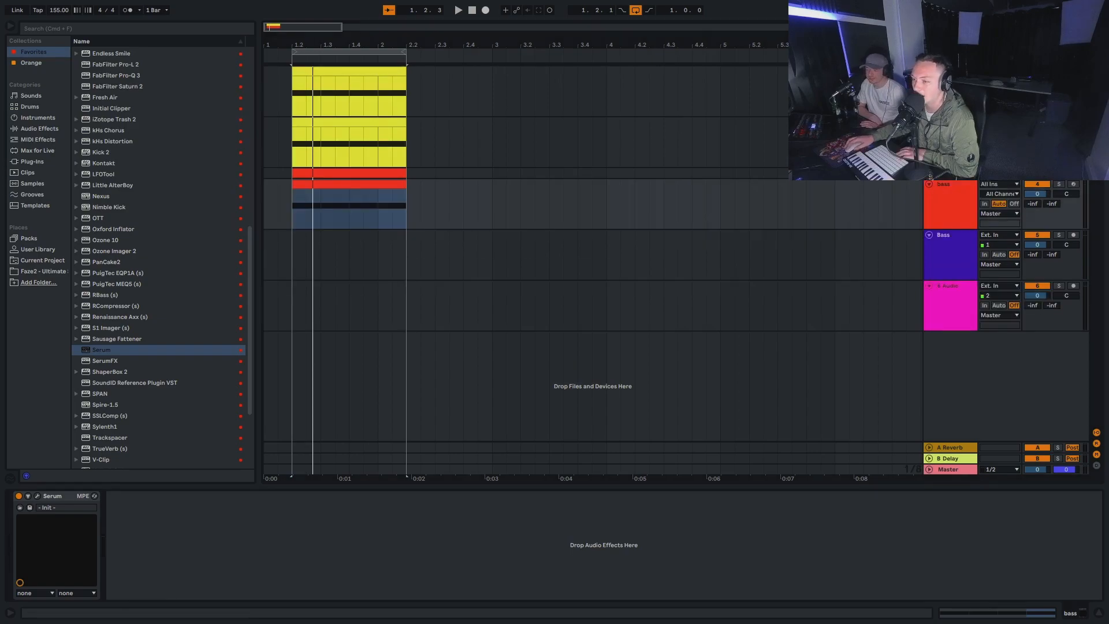
{"action": "scroll", "coordinate": [159, 257], "scroll_direction": "up", "scroll_amount": 10}
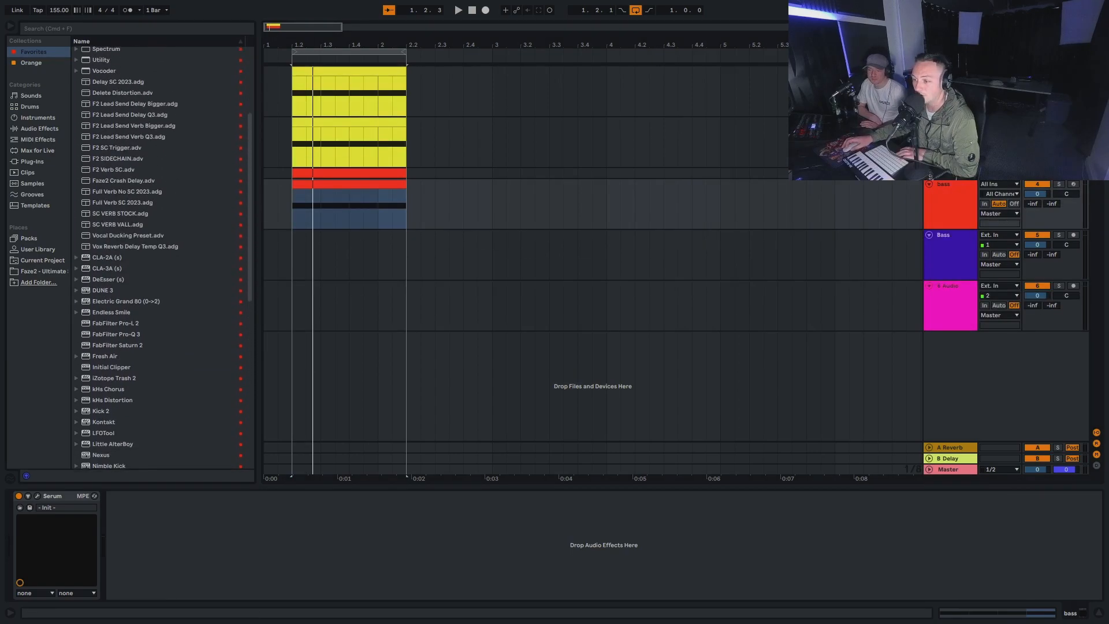
{"action": "scroll", "coordinate": [159, 257], "scroll_direction": "down", "scroll_amount": 1}
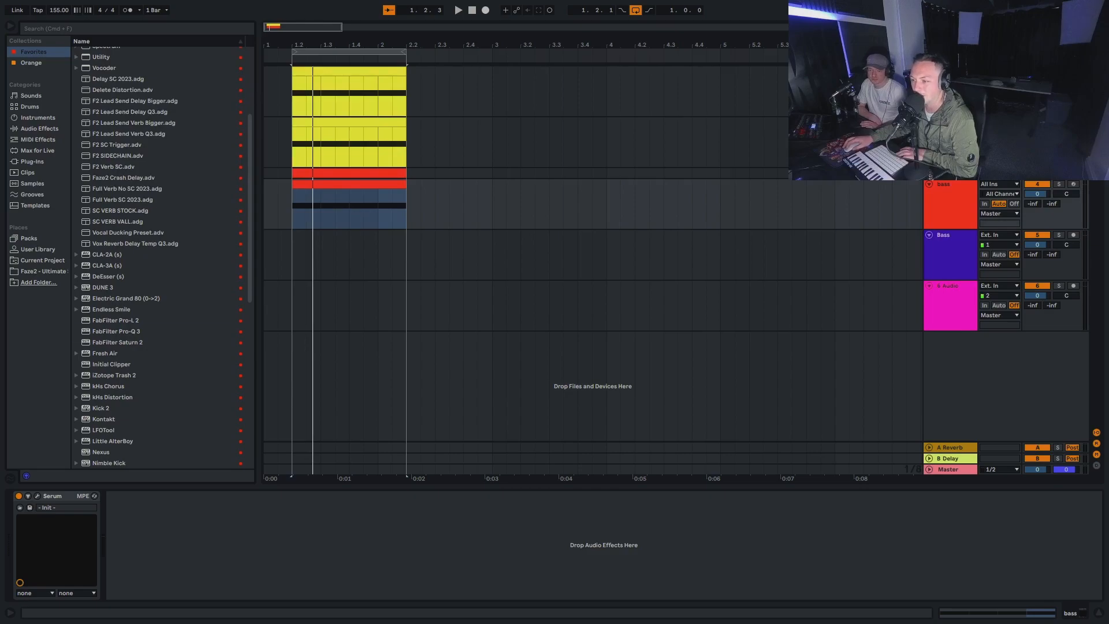
{"action": "double_click", "coordinate": [116, 332]}
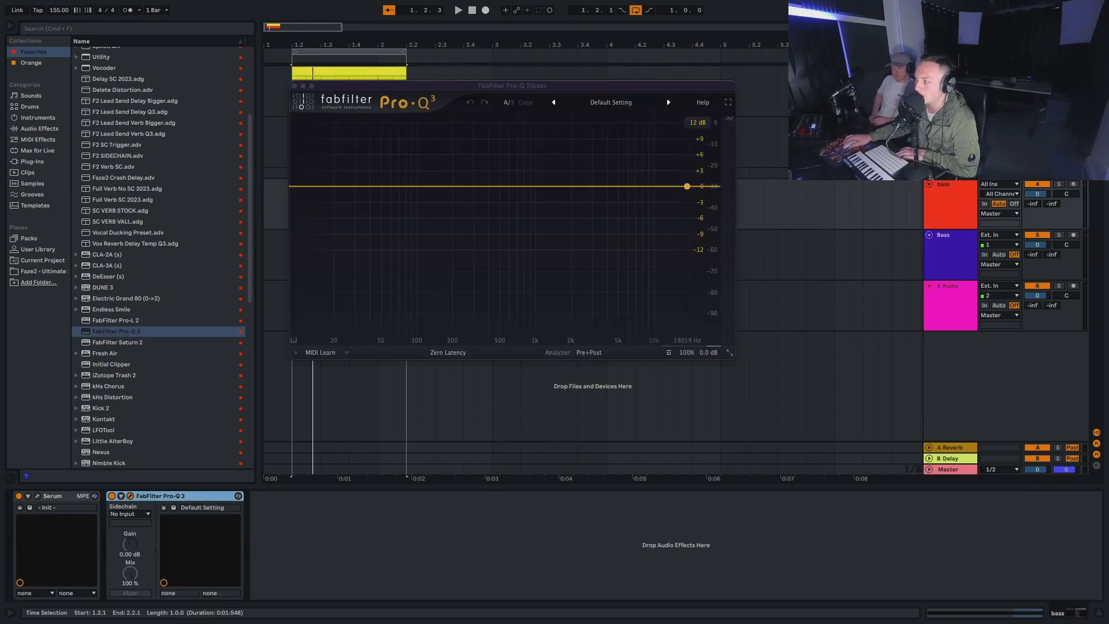
{"action": "left_click_drag", "start_coordinate": [686, 186], "coordinate": [419, 186]}
{"action": "scroll", "coordinate": [419, 187], "scroll_direction": "up", "scroll_amount": 1}
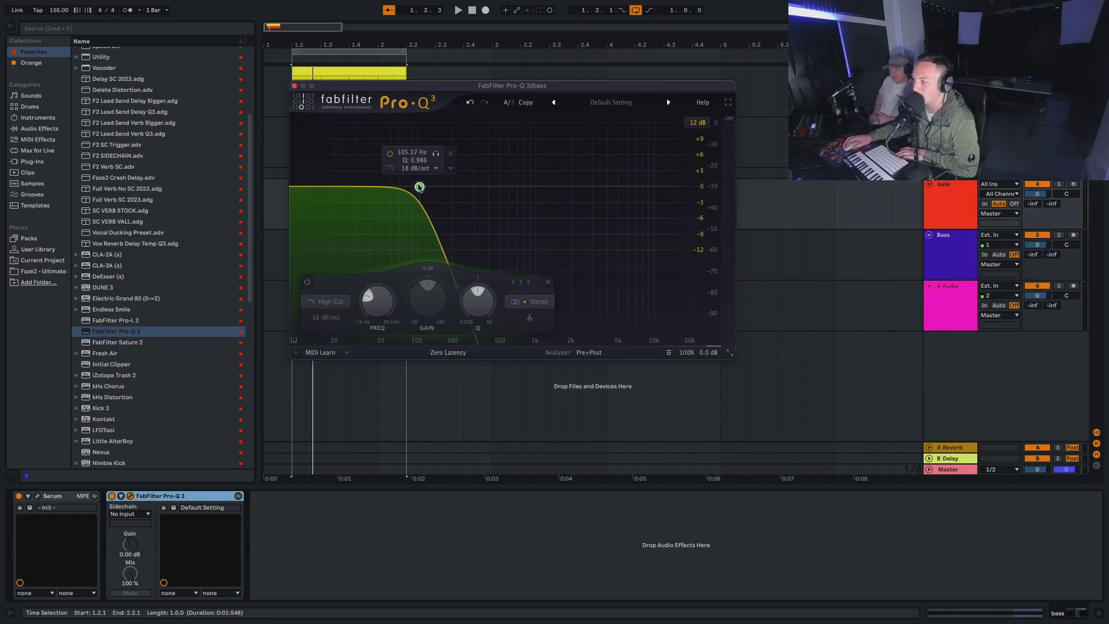
Play the loop, set the high cut's slope to 24 dB/oct, select its frequency value and close the equalizer window
{"action": "key", "text": "space"}
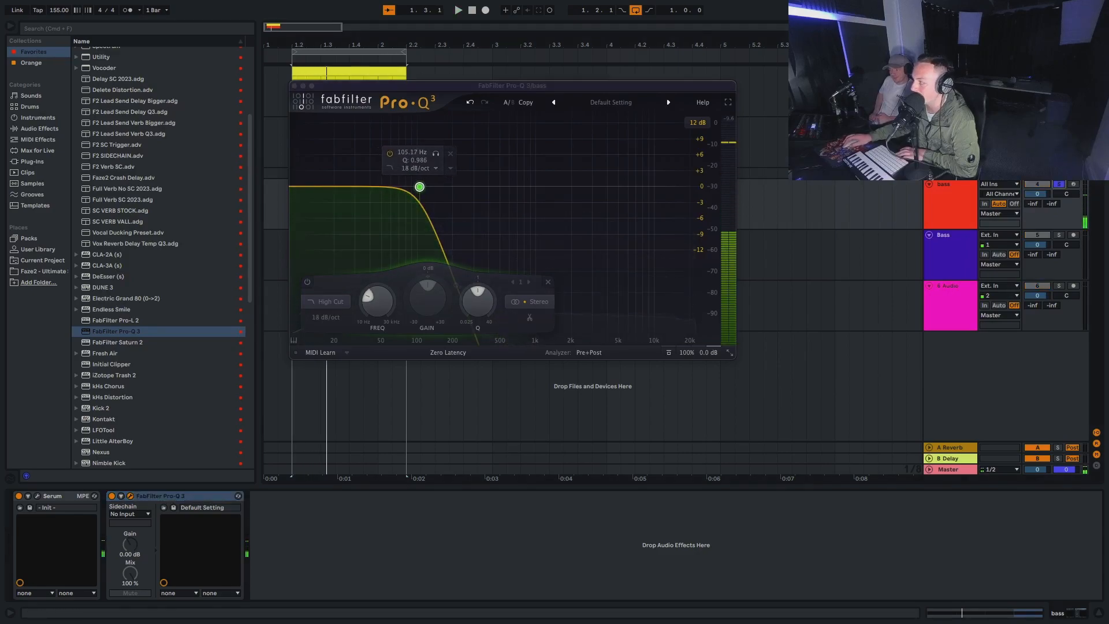
{"action": "scroll", "coordinate": [419, 187], "scroll_direction": "up", "scroll_amount": 1}
{"action": "left_click_drag", "start_coordinate": [419, 186], "coordinate": [419, 186]}
{"action": "double_click", "coordinate": [412, 151]}
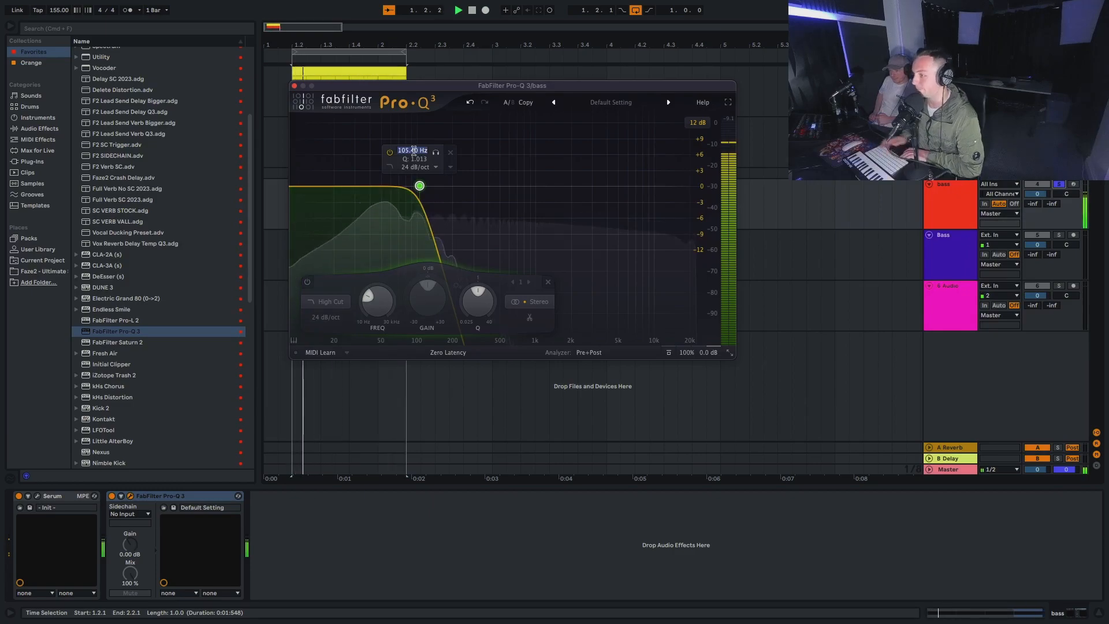
{"action": "key", "text": "Delete"}
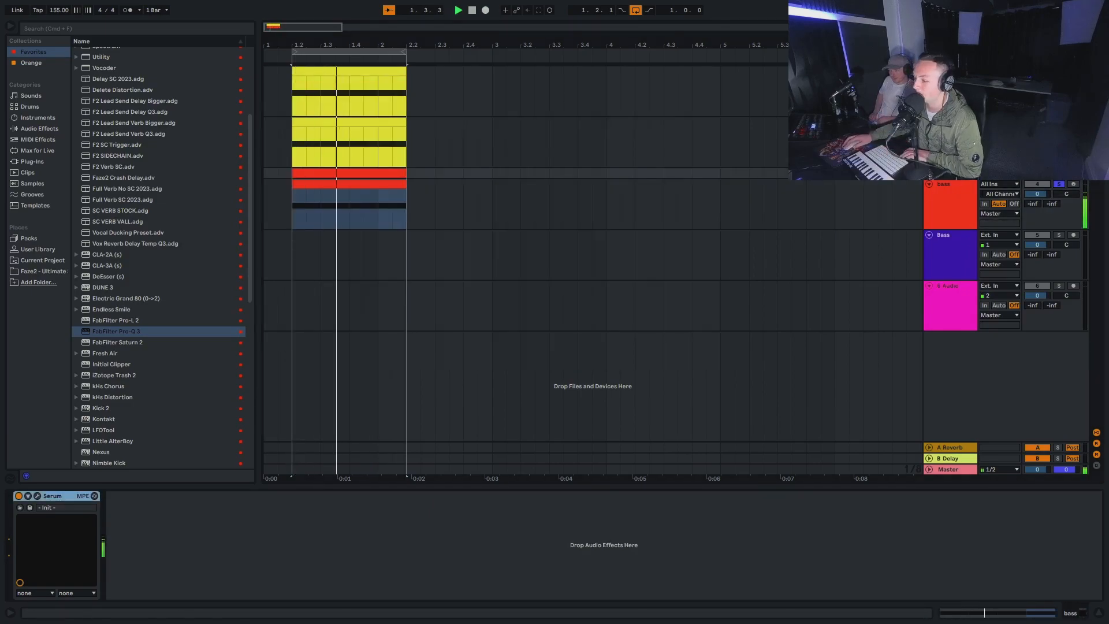
Check Serum on the original bass track and add FabFilter Pro-Q 3 after it
{"action": "left_click", "coordinate": [37, 496]}
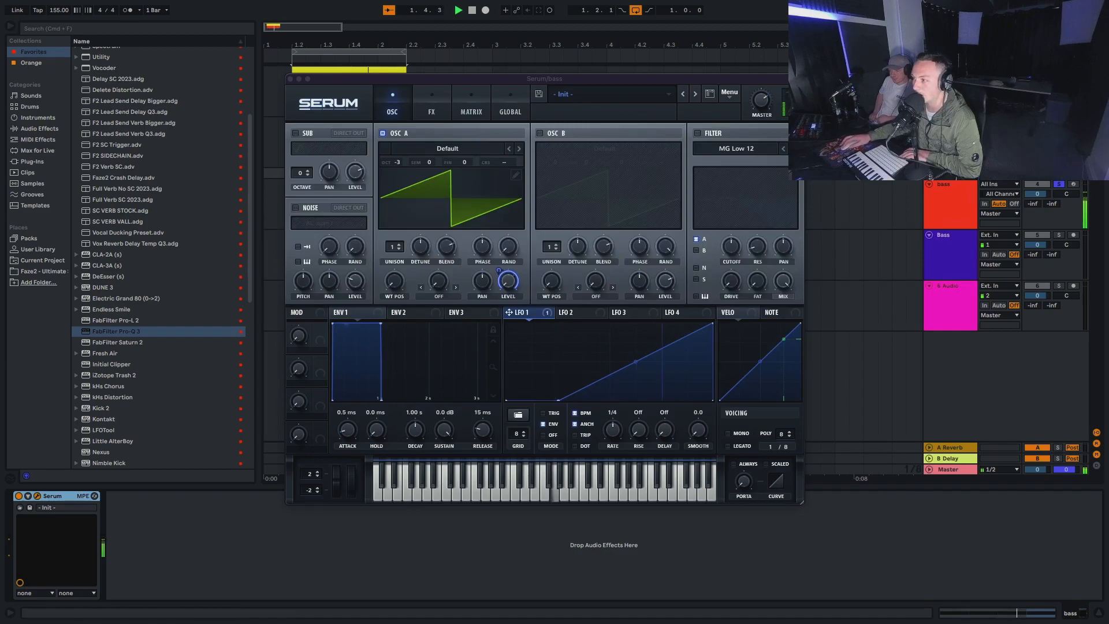
{"action": "key", "text": "super+w"}
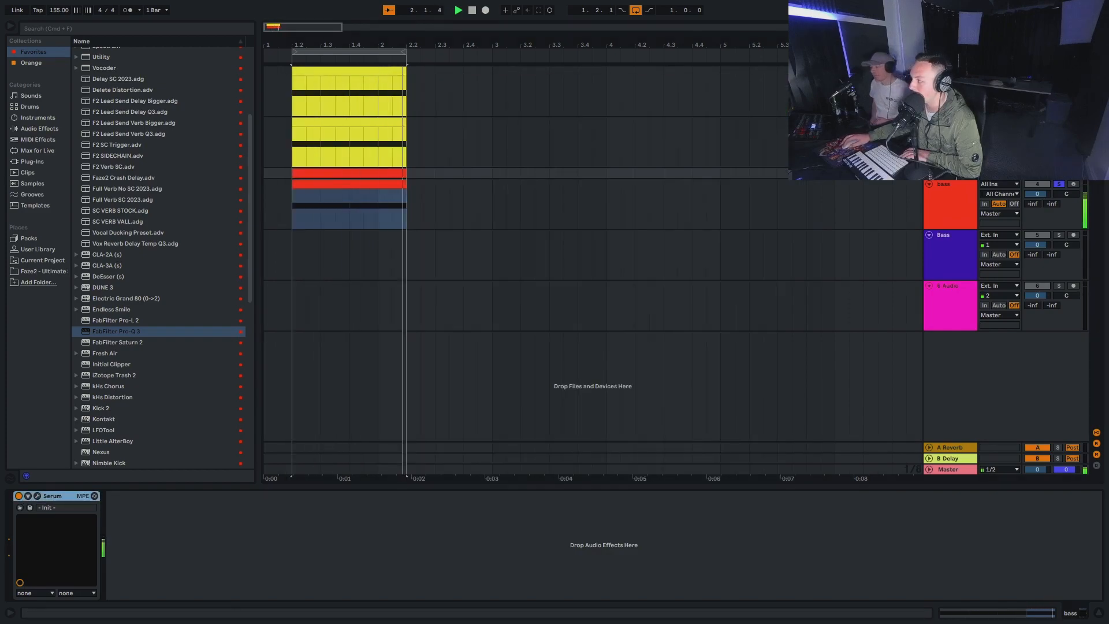
{"action": "left_click", "coordinate": [116, 332]}
{"action": "scroll", "coordinate": [117, 340], "scroll_direction": "up", "scroll_amount": 2}
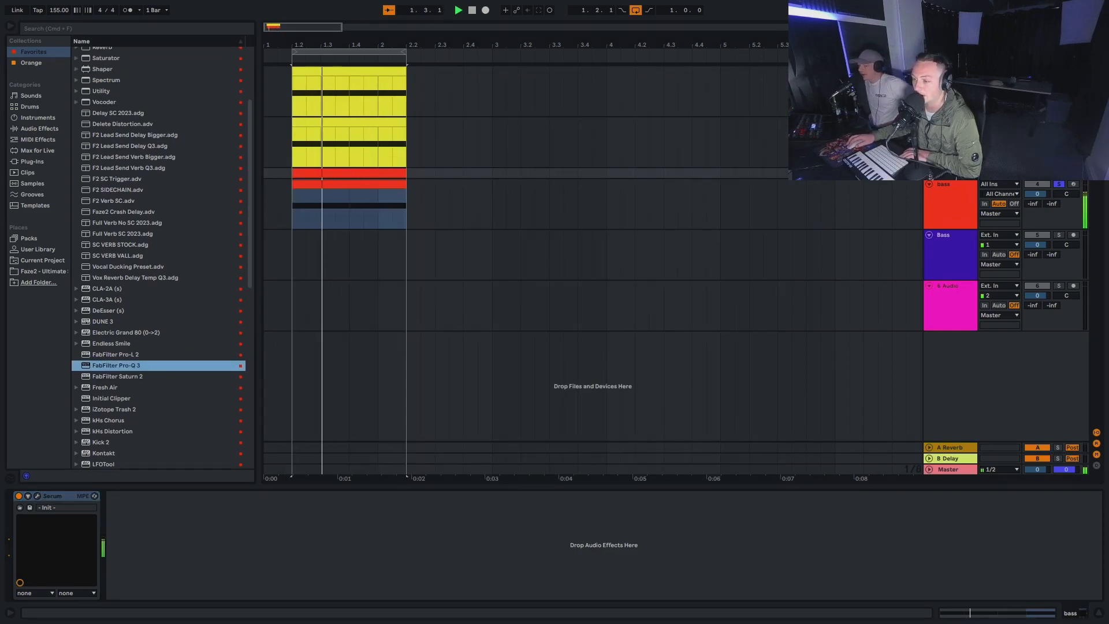
{"action": "left_click_drag", "start_coordinate": [116, 365], "coordinate": [176, 543]}
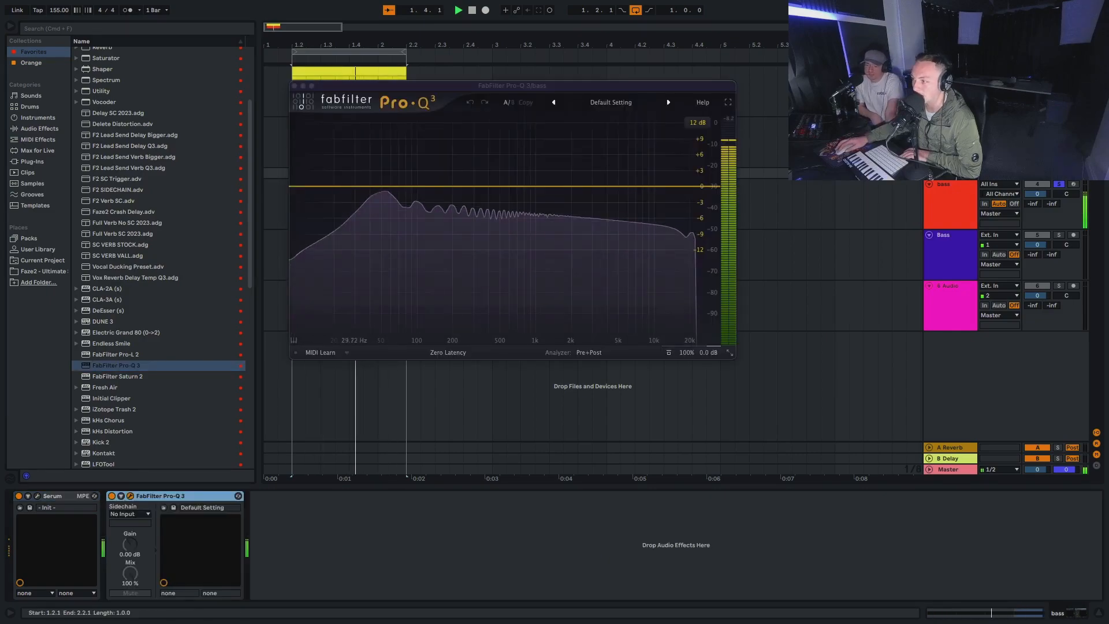
Create a 30 dB/oct low cut in Pro-Q 3 on the original bass and set its frequency to 105.40 Hz
{"action": "left_click", "coordinate": [322, 186]}
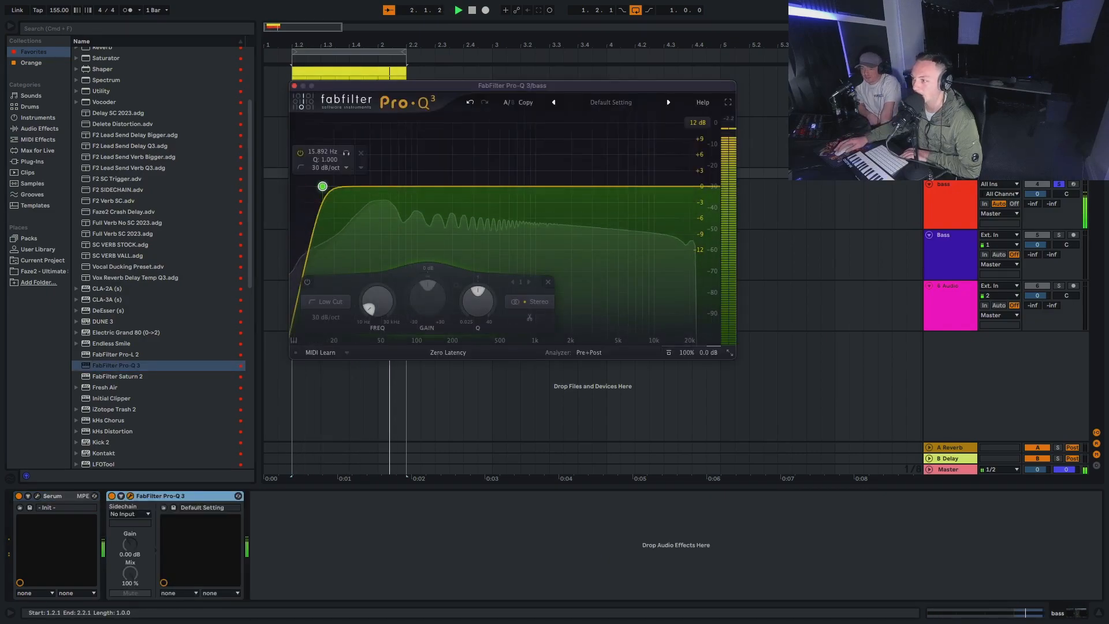
{"action": "double_click", "coordinate": [322, 150]}
{"action": "type", "text": "105"}
{"action": "key", "text": "Return"}
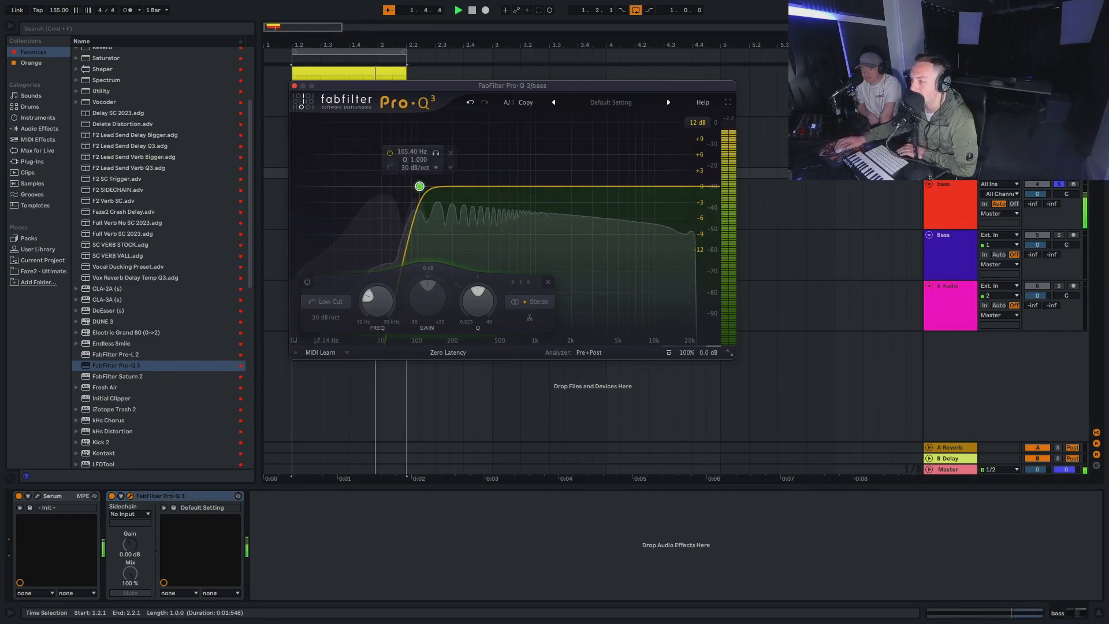
Sweep a bell boost of about +6.9 dB at about 560 Hz through the upper bass layer's mids and highs, and close the equalizer
{"action": "left_click_drag", "start_coordinate": [514, 186], "coordinate": [506, 150]}
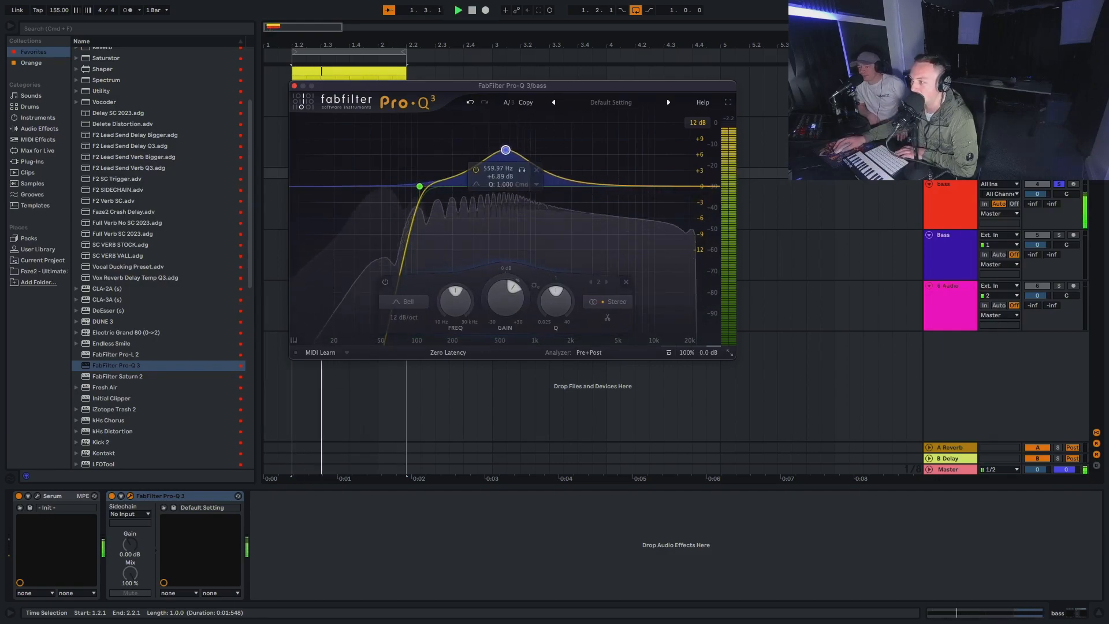
{"action": "left_click_drag", "start_coordinate": [558, 176], "coordinate": [487, 173]}
{"action": "left_click_drag", "start_coordinate": [556, 172], "coordinate": [594, 169]}
{"action": "left_click", "coordinate": [295, 86]}
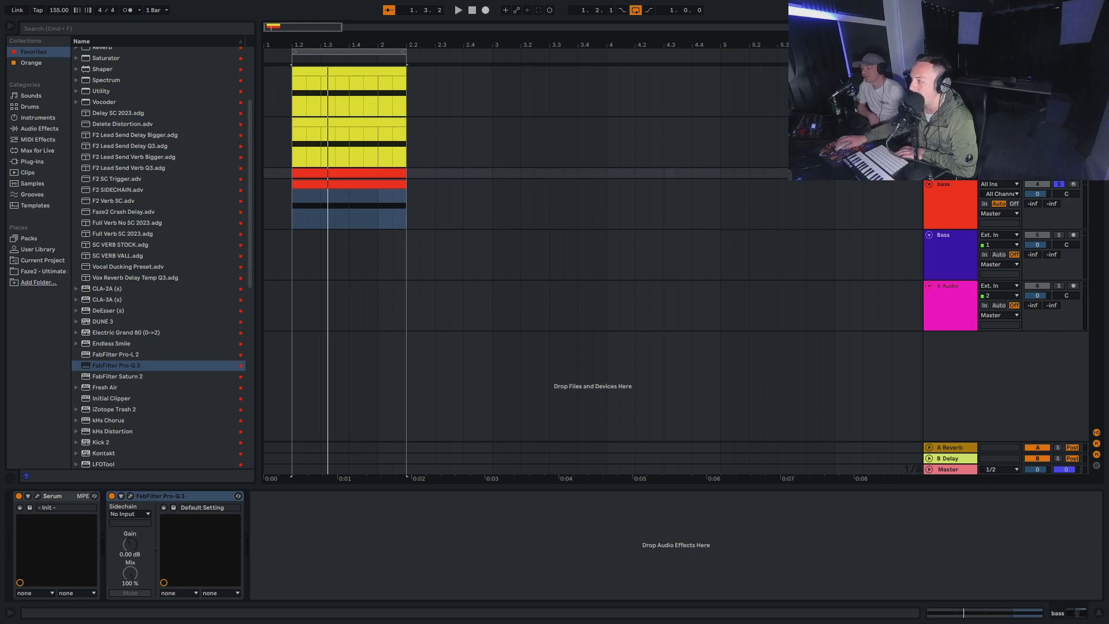
In the session mixer, play the loop, set the low bass layer's volume to -6.0 dB and unsolo the bass tracks
{"action": "key", "text": "Tab"}
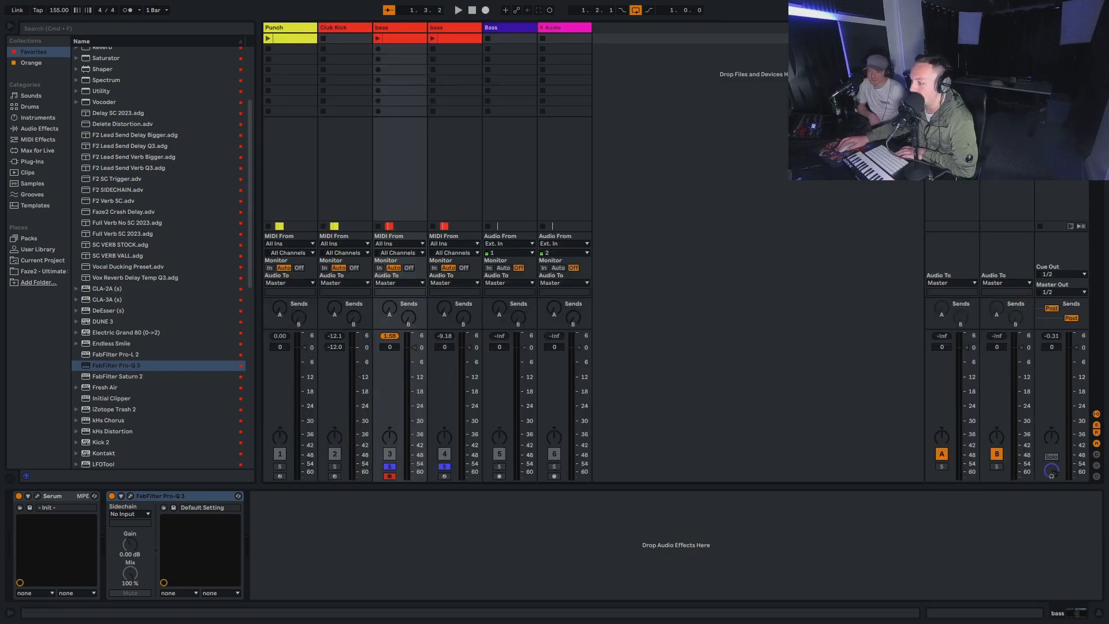
{"action": "key", "text": "space"}
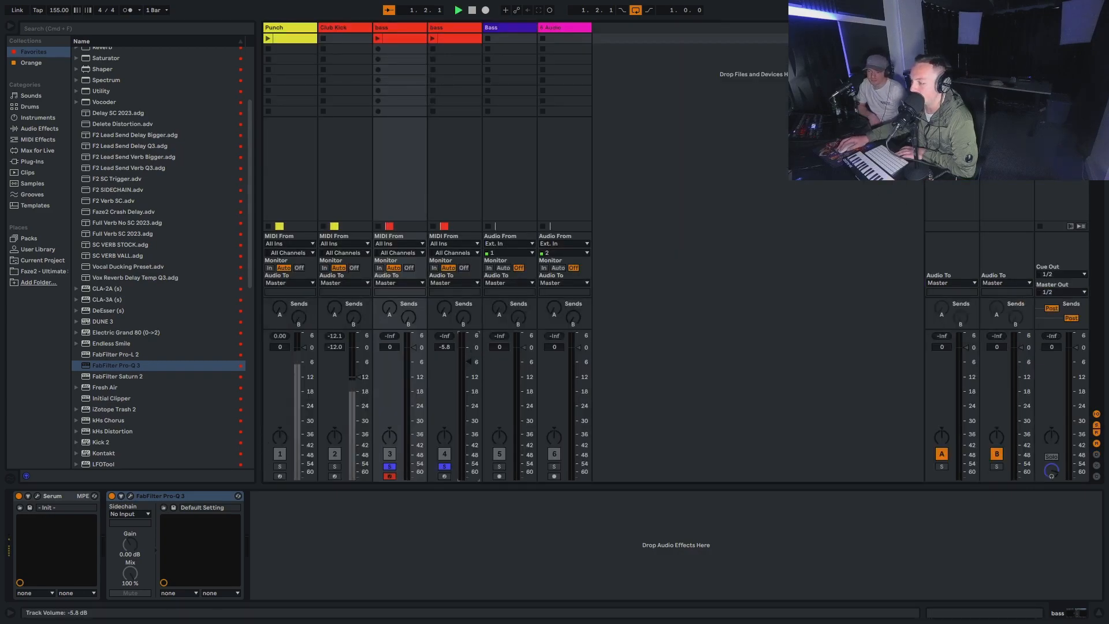
{"action": "left_click_drag", "start_coordinate": [469, 362], "coordinate": [469, 362]}
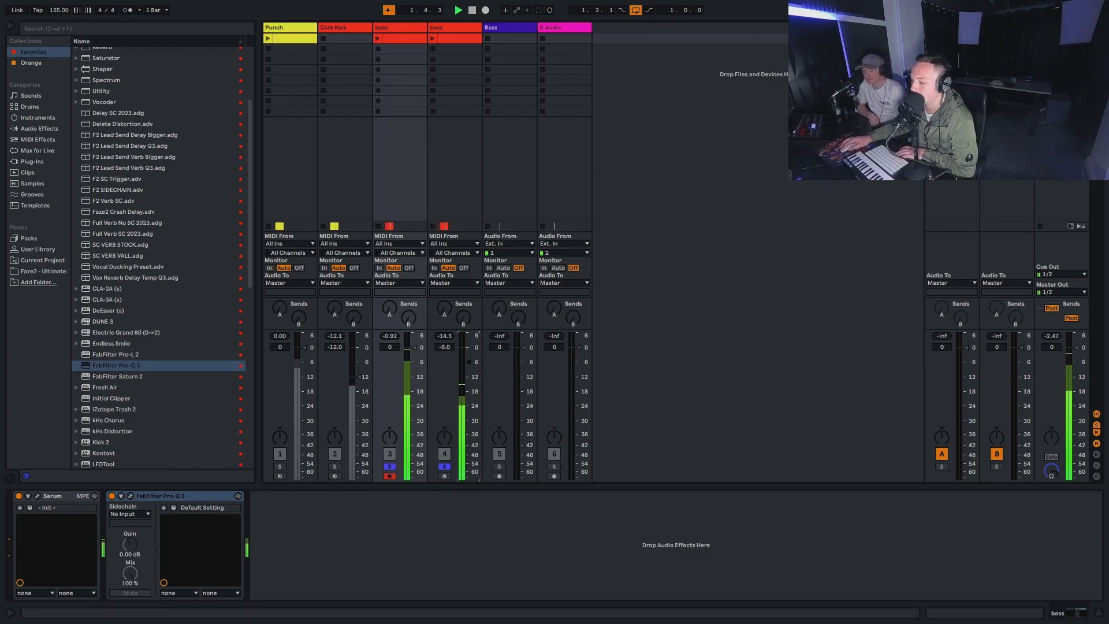
{"action": "left_click", "coordinate": [444, 466]}
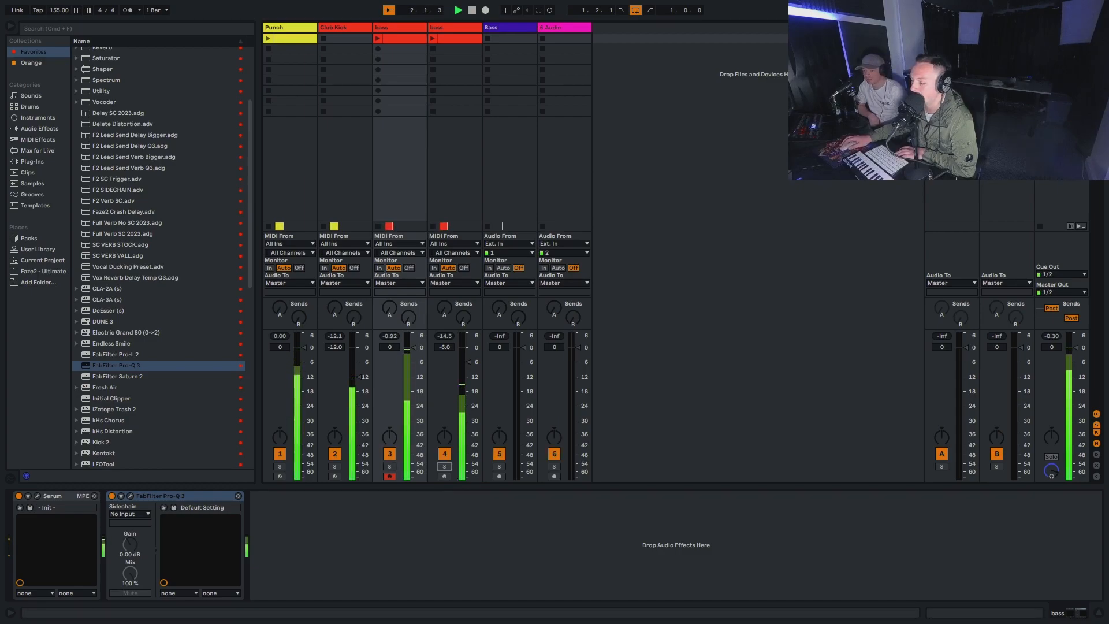
Check the low bass layer's Pro-Q 3, stop playback, and set the Sub oscillator's octave to -3 in its Serum
{"action": "left_click", "coordinate": [451, 28]}
{"action": "left_click", "coordinate": [167, 496]}
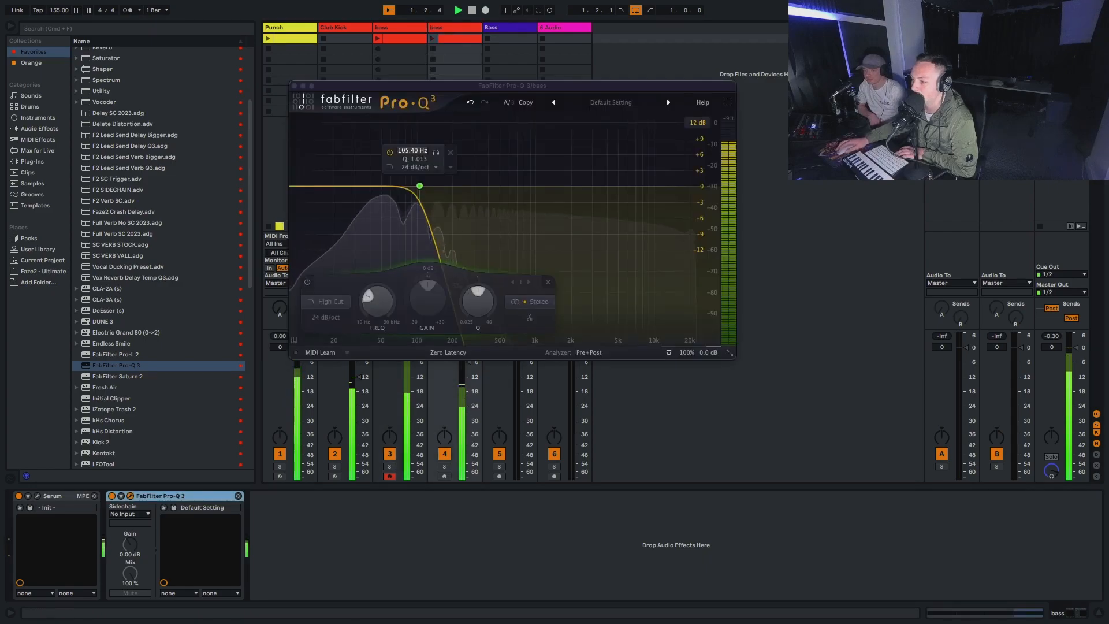
{"action": "key", "text": "space"}
{"action": "left_click", "coordinate": [38, 496]}
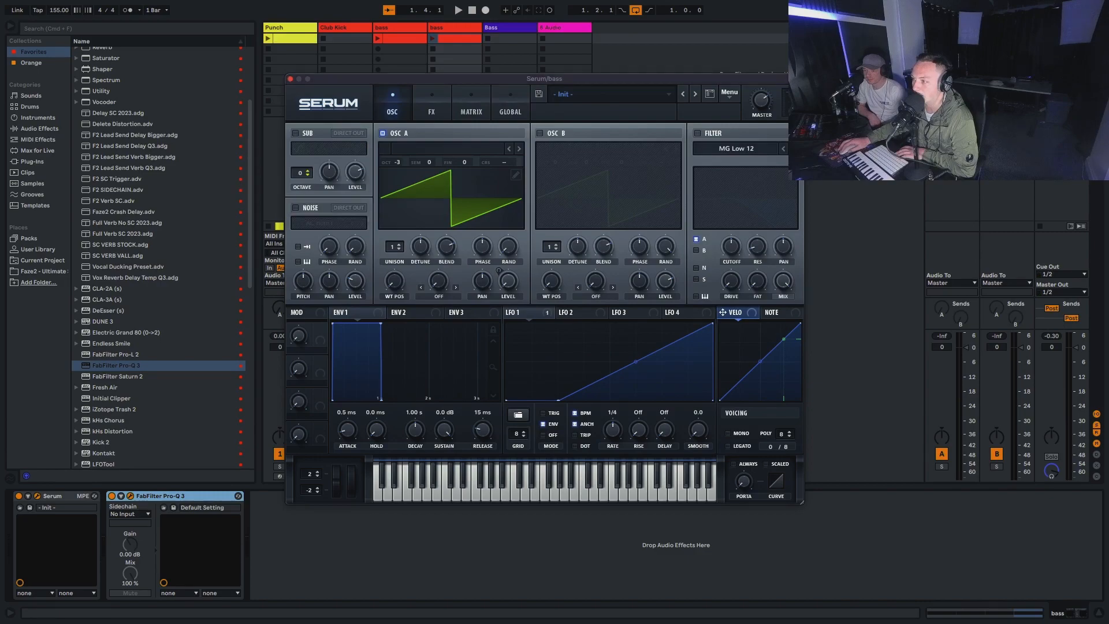
{"action": "left_click", "coordinate": [307, 175]}
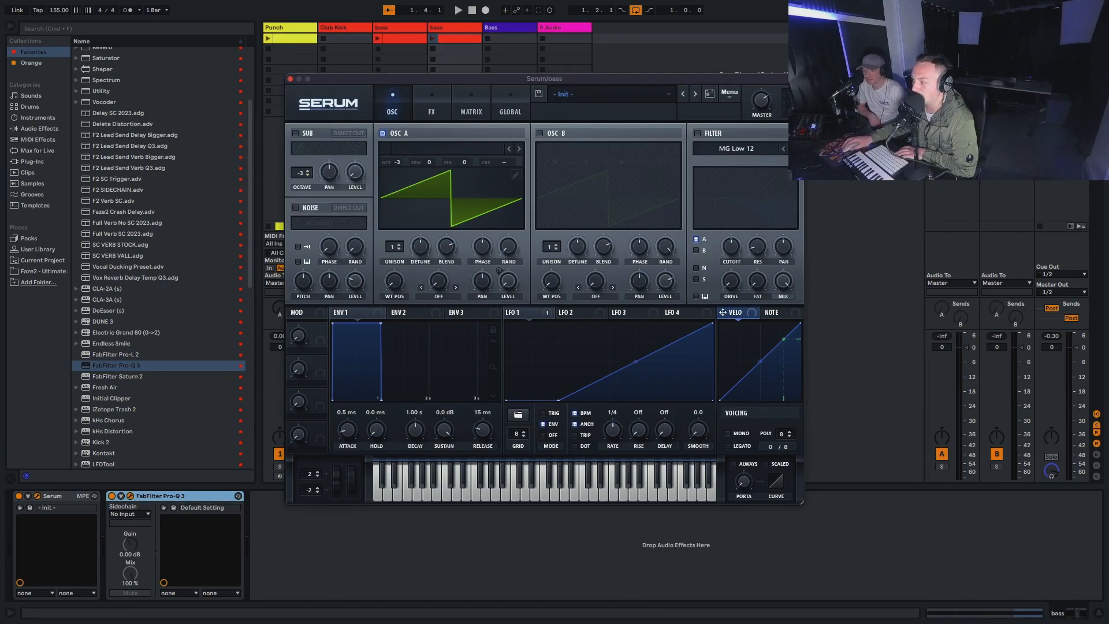
Modulate the Sub oscillator's level with LFO 1, and enable the sub with the second waveform shape
{"action": "left_click_drag", "start_coordinate": [509, 312], "coordinate": [426, 212]}
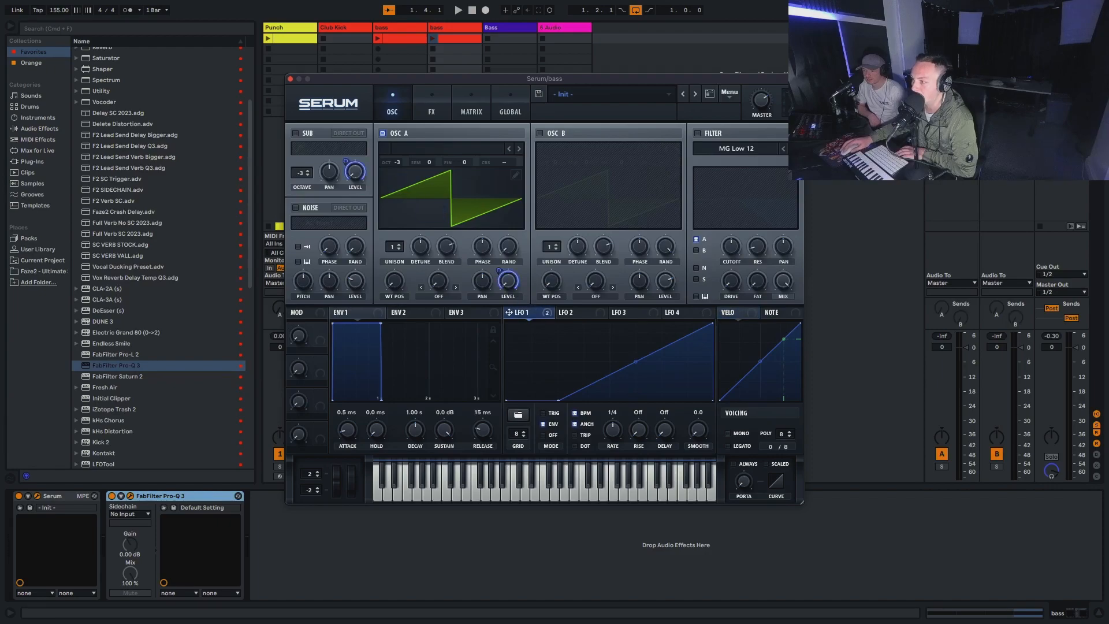
{"action": "left_click_drag", "start_coordinate": [346, 161], "coordinate": [346, 181]}
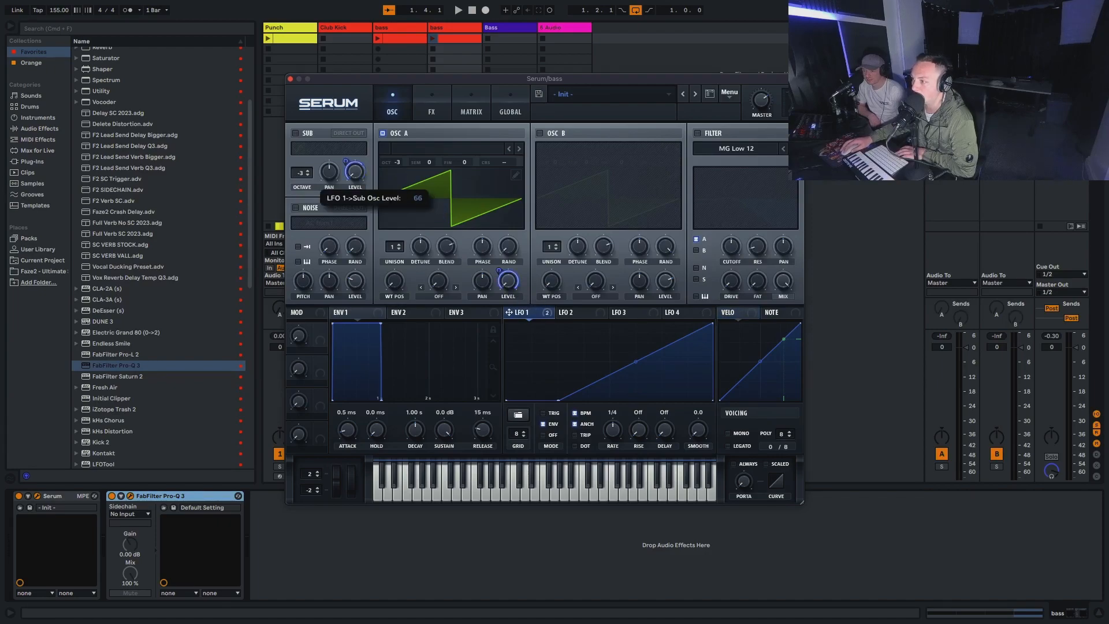
{"action": "left_click", "coordinate": [323, 148]}
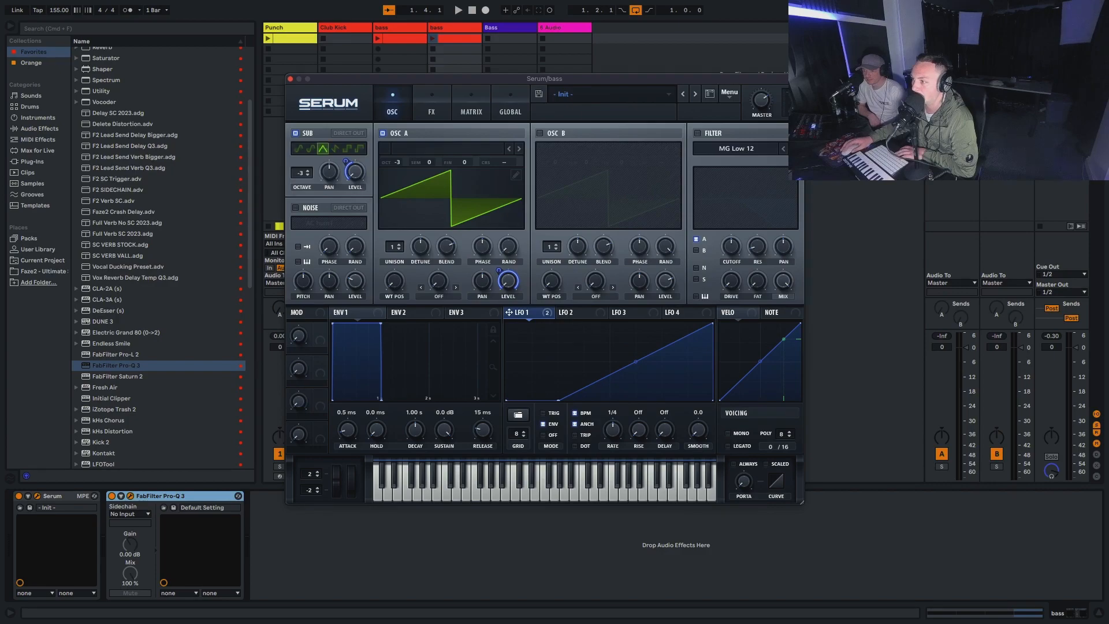
{"action": "left_click", "coordinate": [310, 149]}
Play the loop while fine-tuning LFO 1's modulation amount on the sub level, and close the Serum and Pro-Q 3 windows
{"action": "key", "text": "space"}
{"action": "left_click_drag", "start_coordinate": [346, 161], "coordinate": [346, 165]}
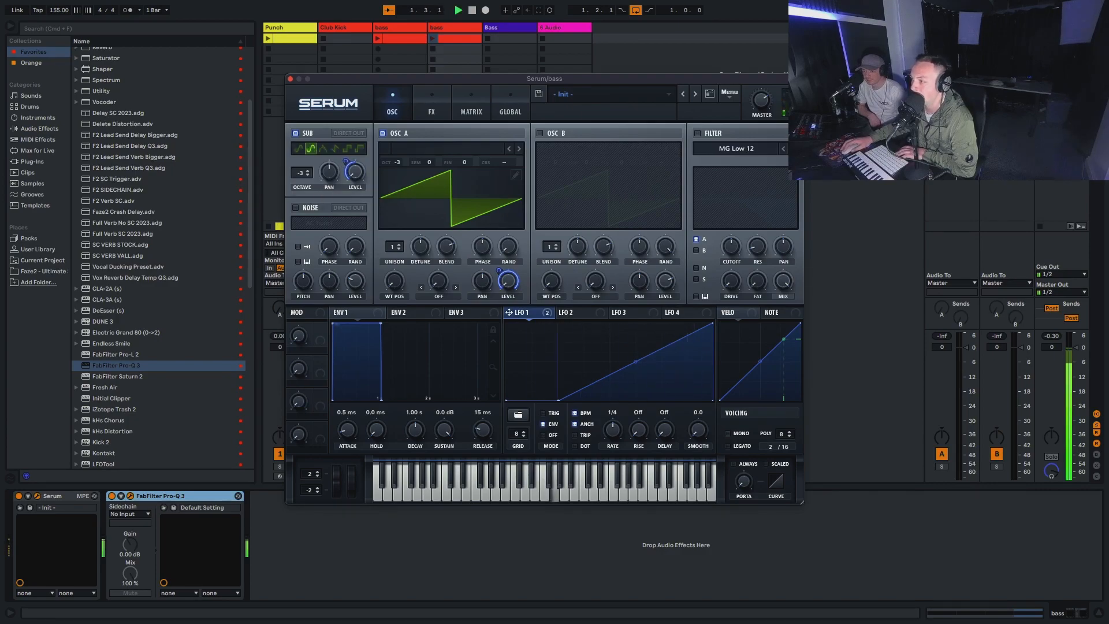
{"action": "left_click", "coordinate": [290, 78]}
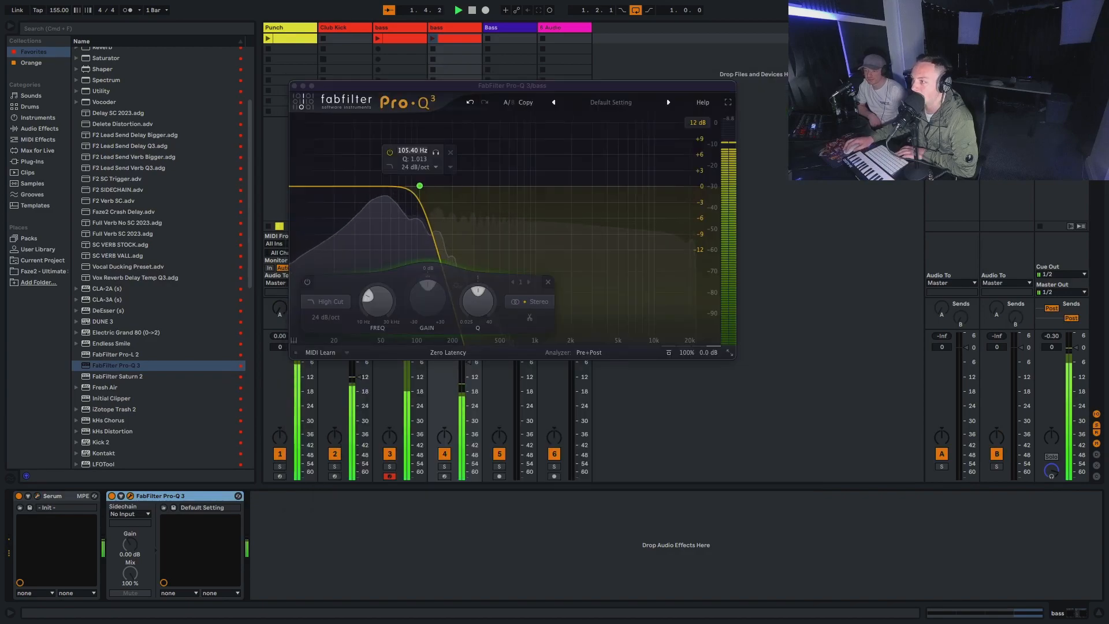
{"action": "left_click", "coordinate": [294, 85]}
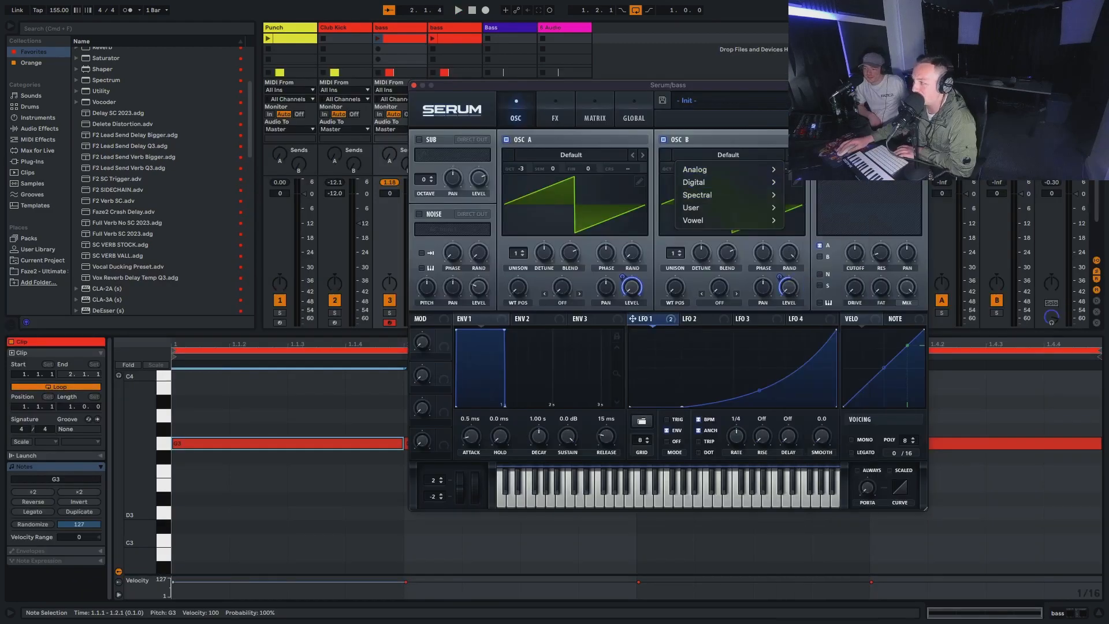
Load the Spectral wavetable Monster 2 [SL] into Oscillator B of the upper bass layer's Serum and play the loop
{"action": "mouse_move", "coordinate": [699, 195]}
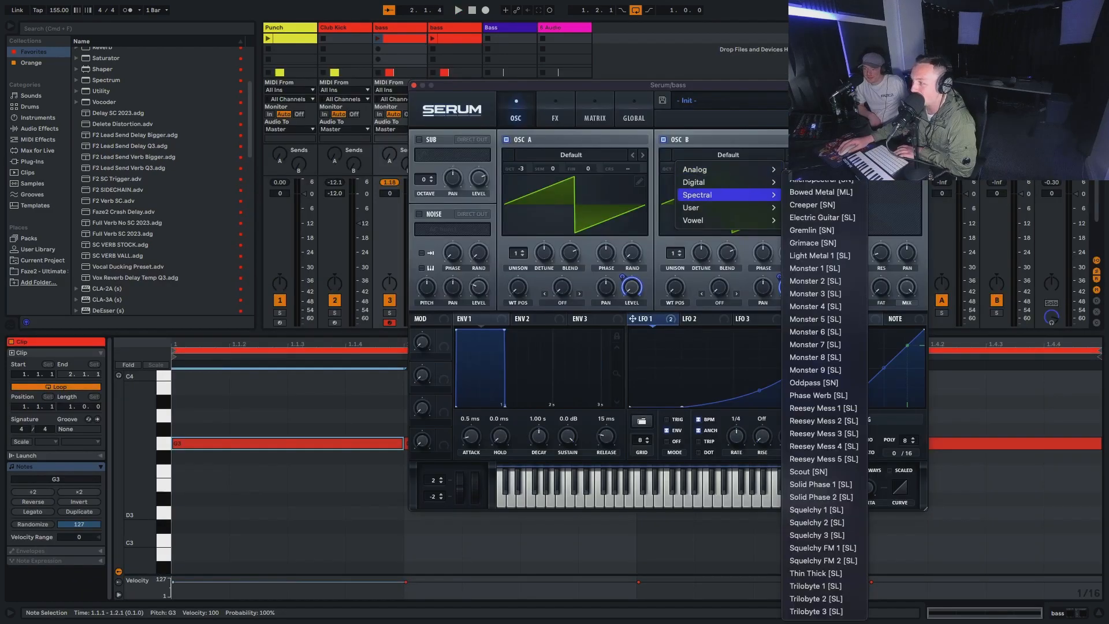
{"action": "left_click", "coordinate": [822, 281]}
{"action": "key", "text": "space"}
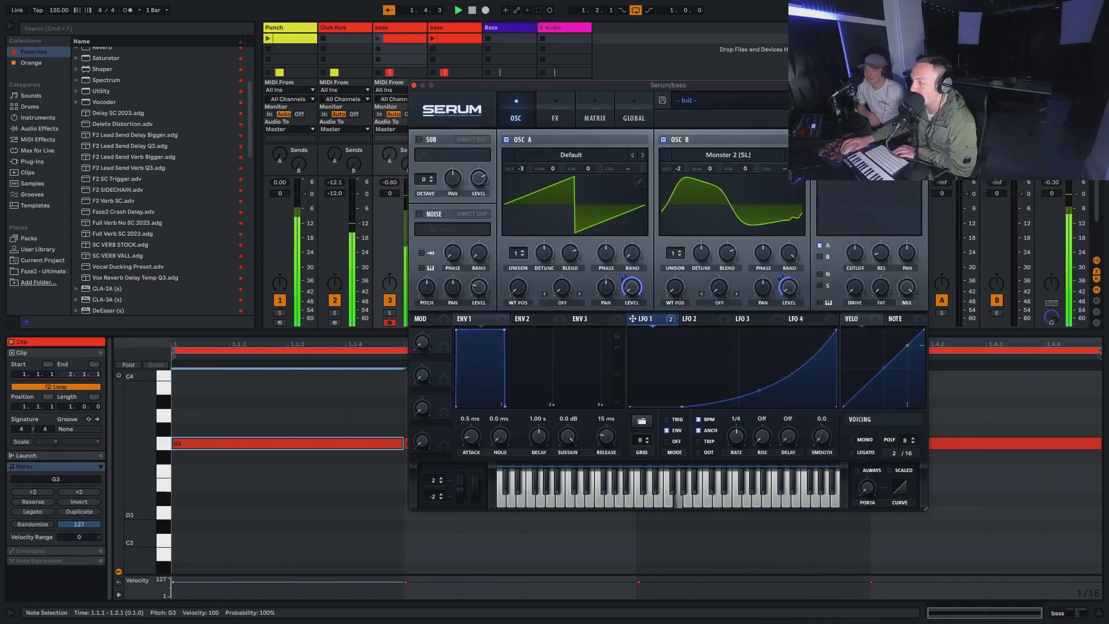
Set Oscillator B's warp mode to Mirror and adjust its warp amount and wavetable position while the loop plays
{"action": "mouse_move", "coordinate": [670, 319]}
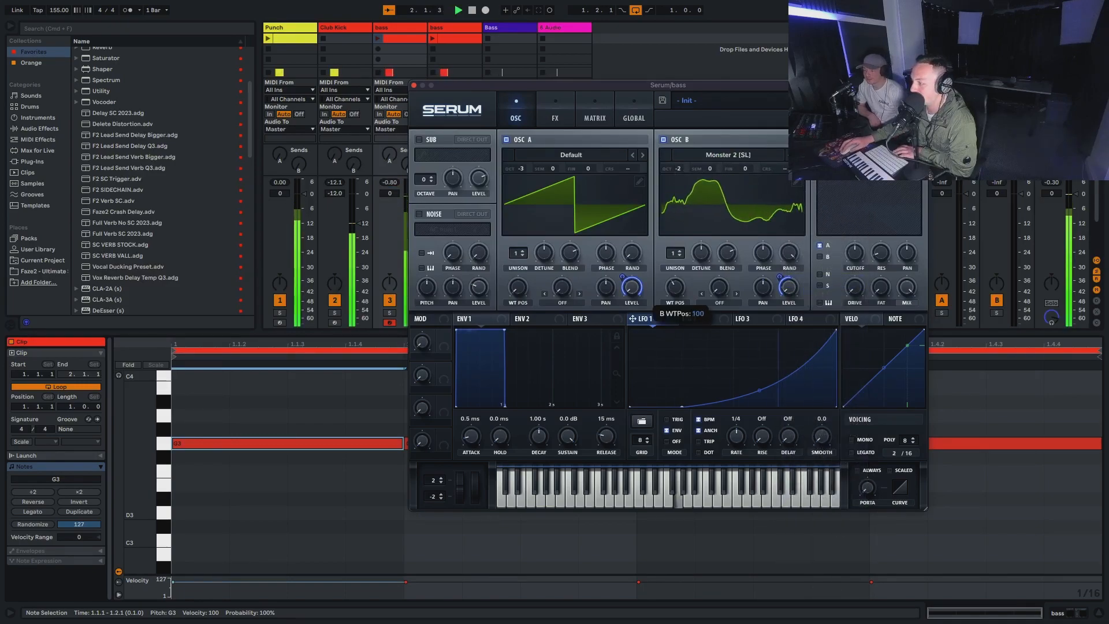
{"action": "left_click", "coordinate": [719, 293]}
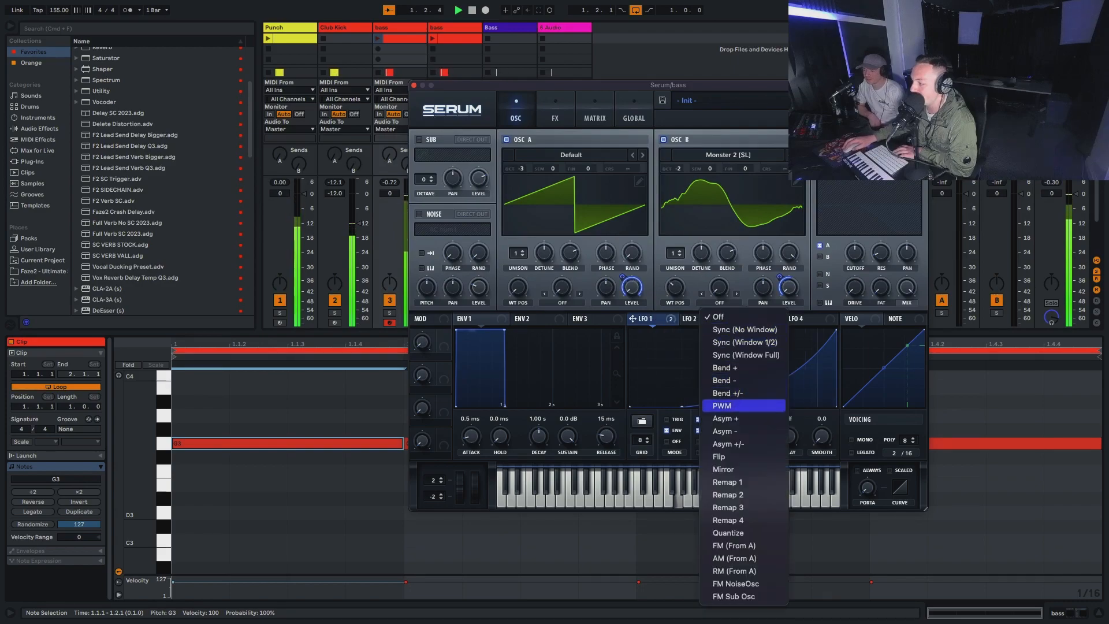
{"action": "left_click", "coordinate": [725, 469]}
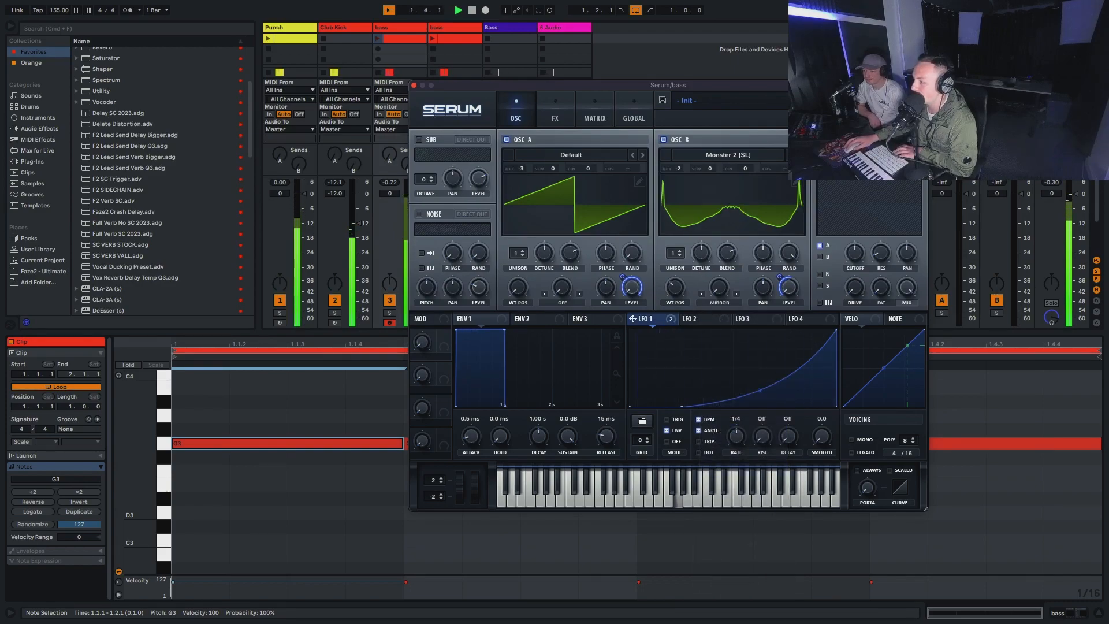
{"action": "left_click_drag", "start_coordinate": [719, 287], "coordinate": [675, 266]}
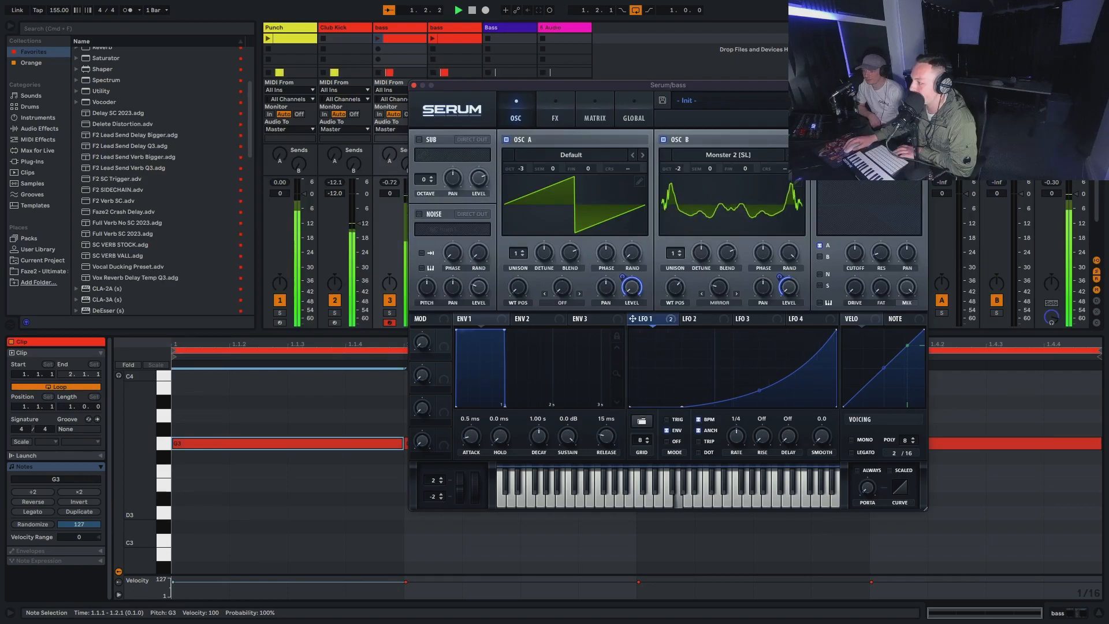
Straighten LFO 1's rising curve and start it nearly halfway through the cycle, and adjust Oscillator B's warp and wavetable position
{"action": "left_click_drag", "start_coordinate": [759, 390], "coordinate": [759, 379]}
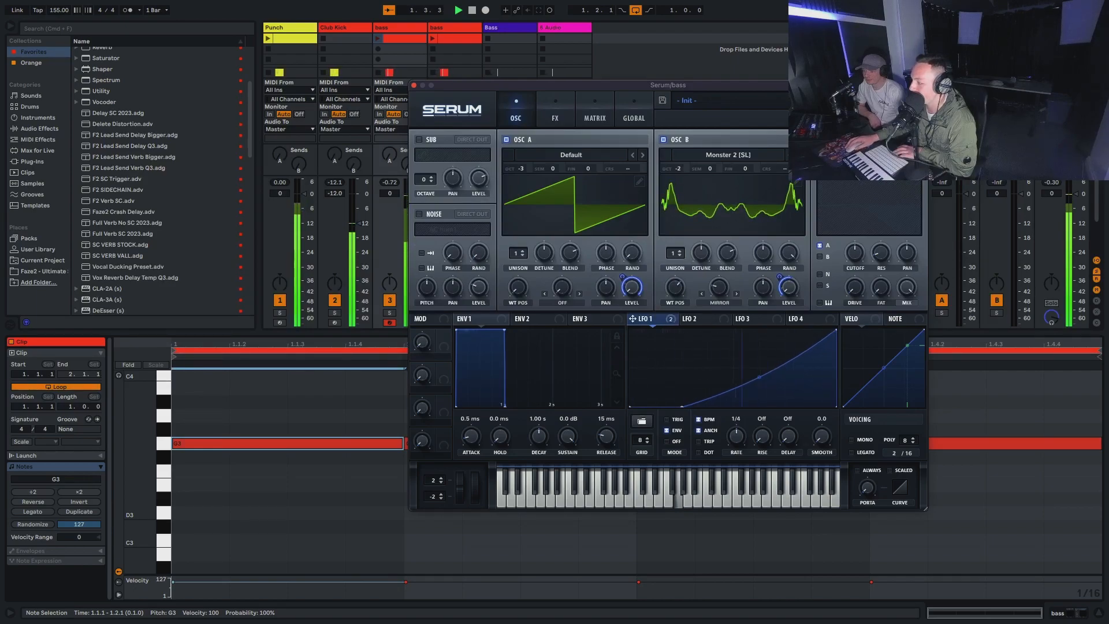
{"action": "left_click_drag", "start_coordinate": [685, 406], "coordinate": [721, 406]}
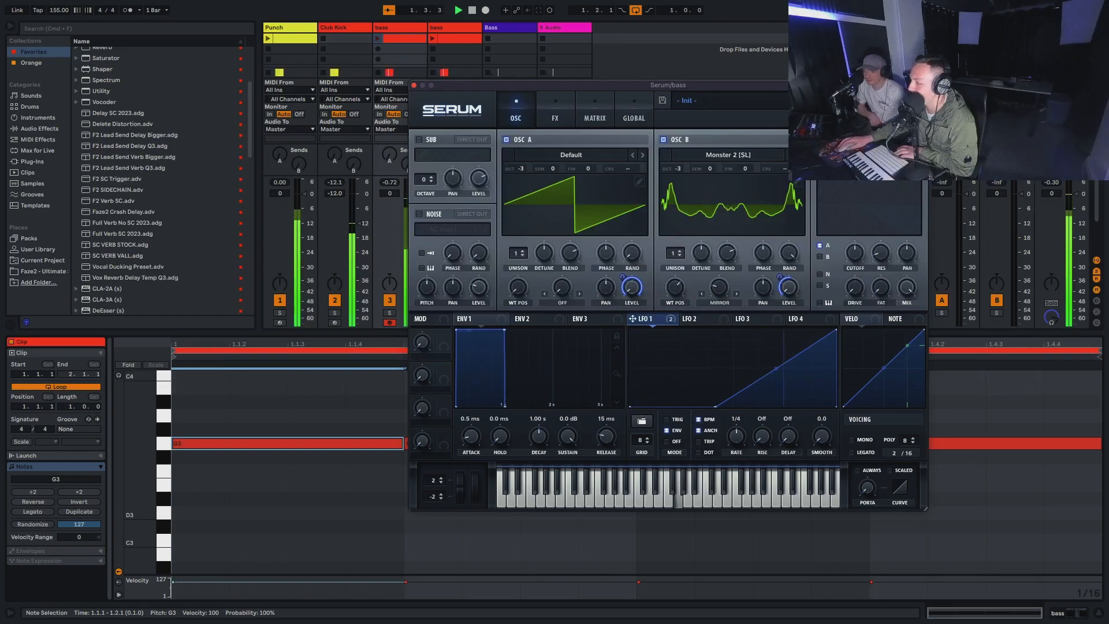
{"action": "left_click_drag", "start_coordinate": [720, 287], "coordinate": [676, 318]}
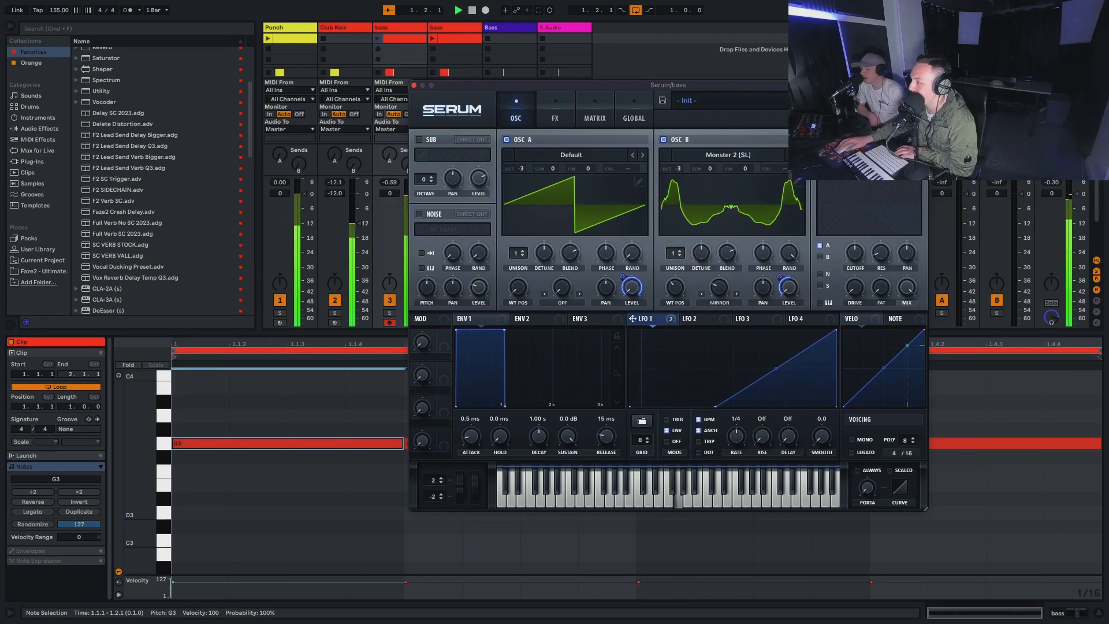
Audition the Digital BottleBlow and Analog_BD_Sin wavetables in Oscillator B, sweeping the wavetable position while the loop plays
{"action": "left_click", "coordinate": [727, 154]}
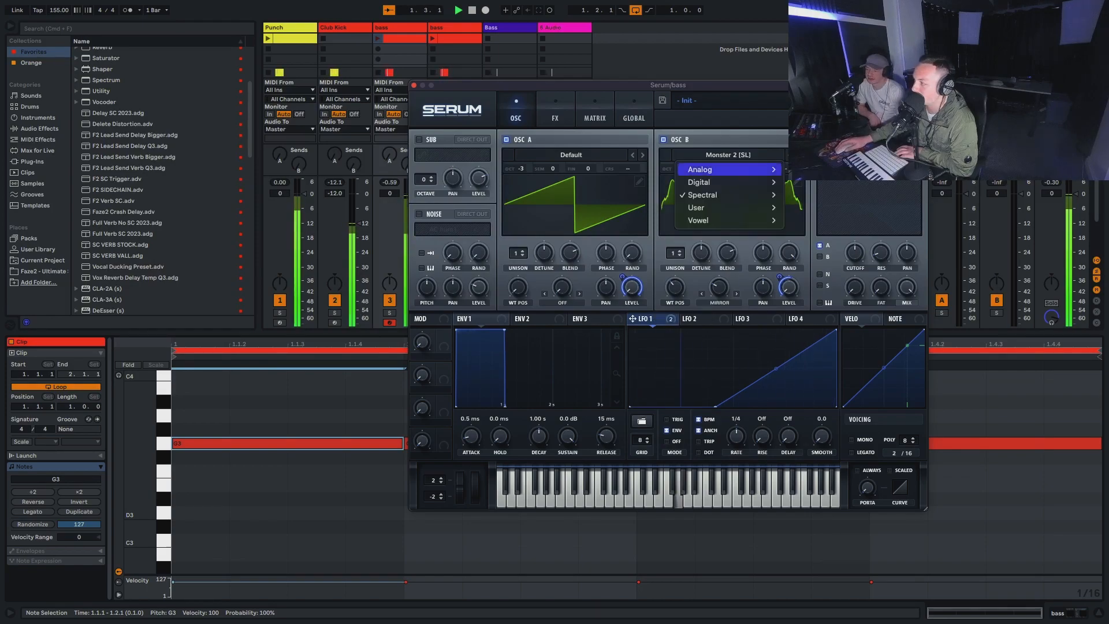
{"action": "mouse_move", "coordinate": [728, 182]}
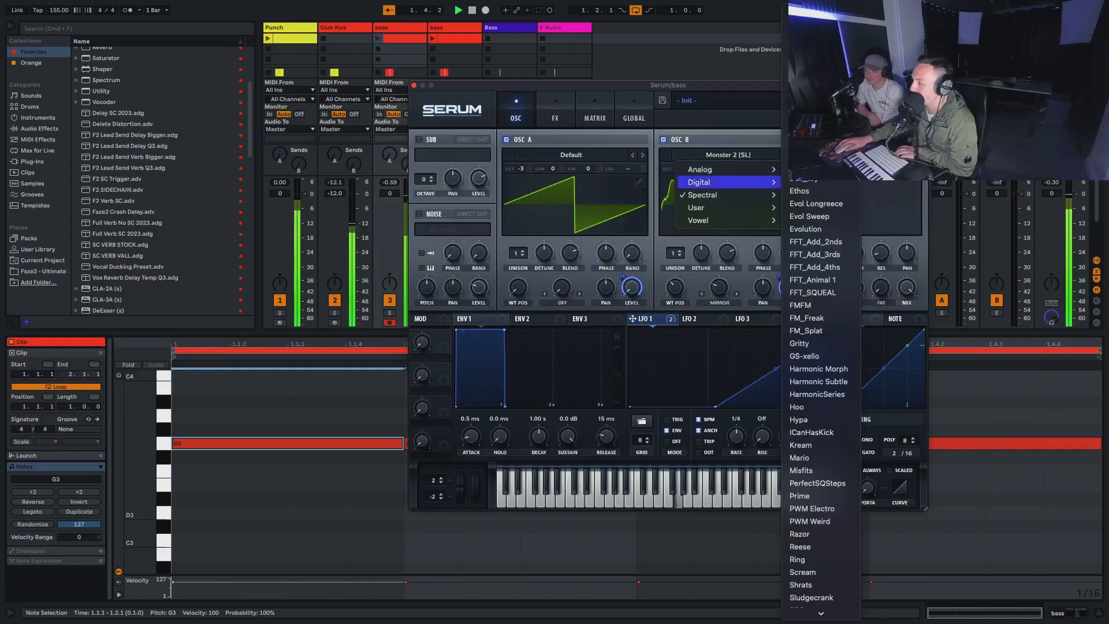
{"action": "left_click", "coordinate": [815, 39]}
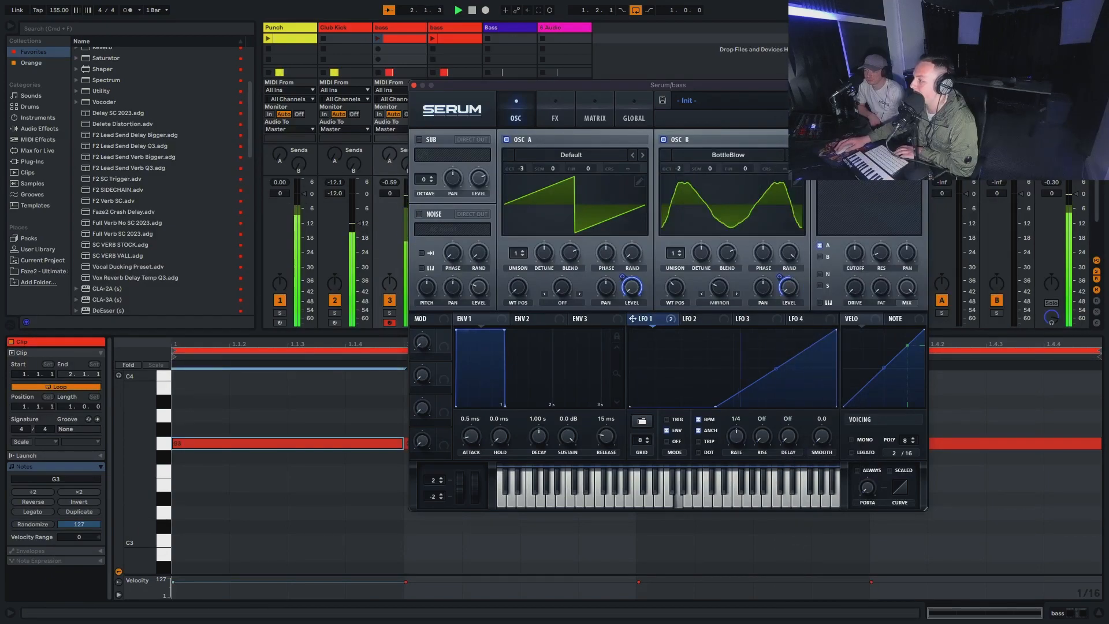
{"action": "left_click", "coordinate": [728, 155]}
{"action": "mouse_move", "coordinate": [728, 169]}
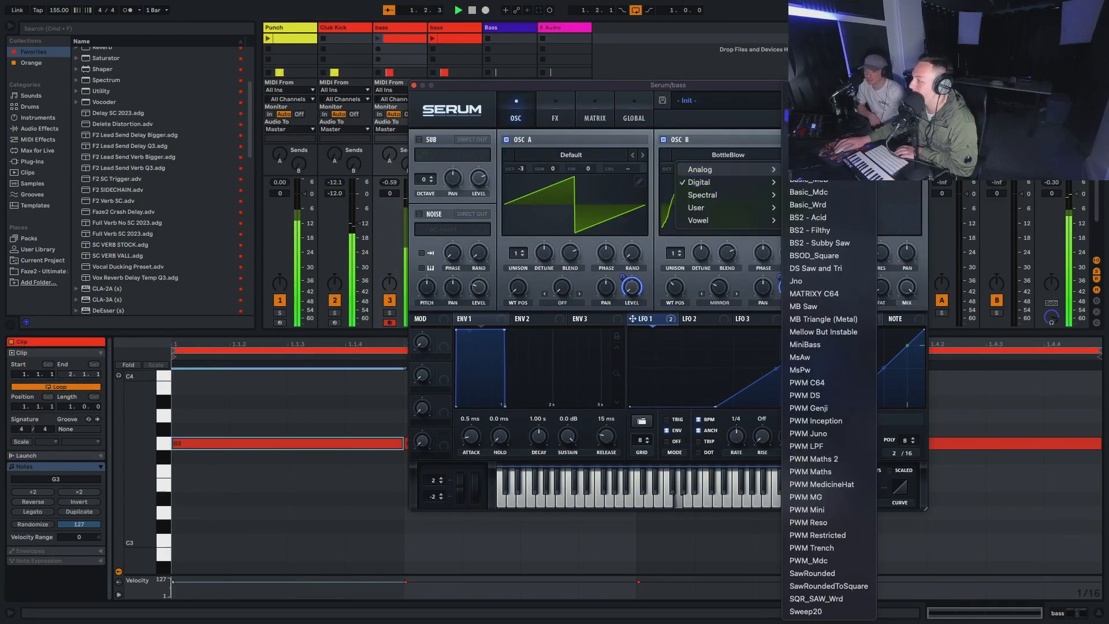
{"action": "left_click", "coordinate": [816, 141]}
{"action": "left_click_drag", "start_coordinate": [675, 287], "coordinate": [675, 324]}
Load the Analog wavetable Basic Shapes into Oscillator B, adjust its wavetable position and set its warp to 62%
{"action": "left_click", "coordinate": [728, 154]}
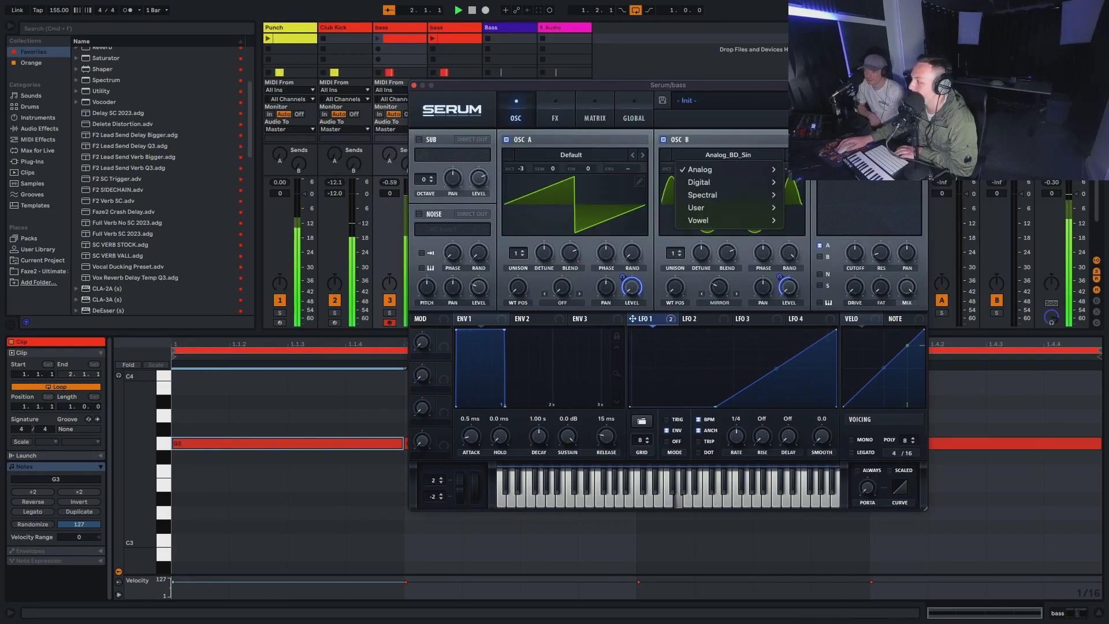
{"action": "mouse_move", "coordinate": [728, 169]}
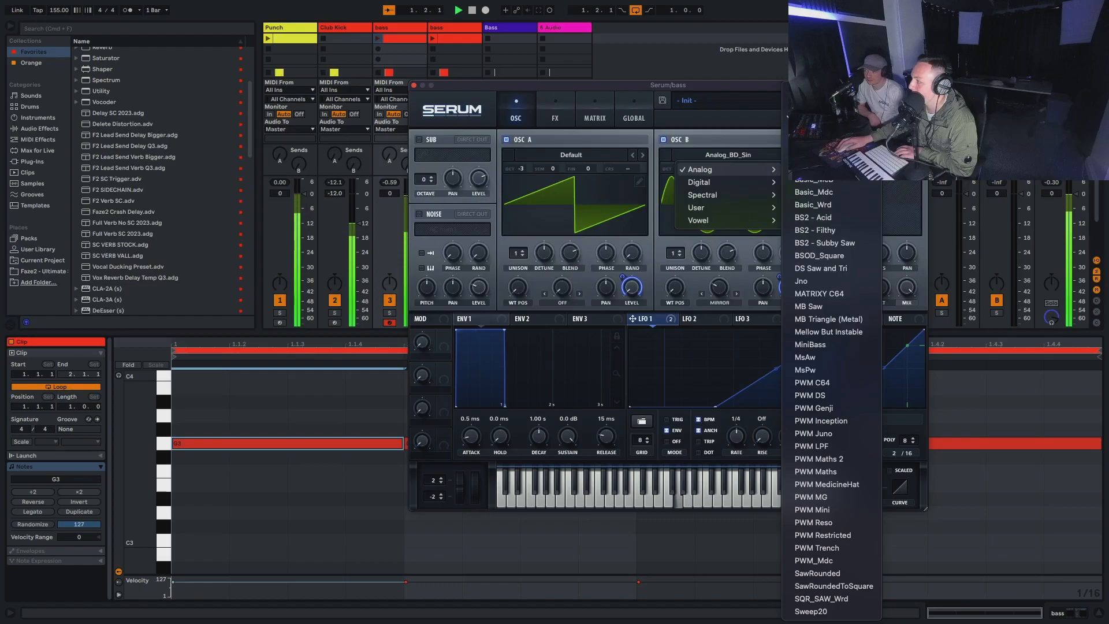
{"action": "left_click", "coordinate": [816, 166]}
{"action": "left_click_drag", "start_coordinate": [674, 287], "coordinate": [719, 254]}
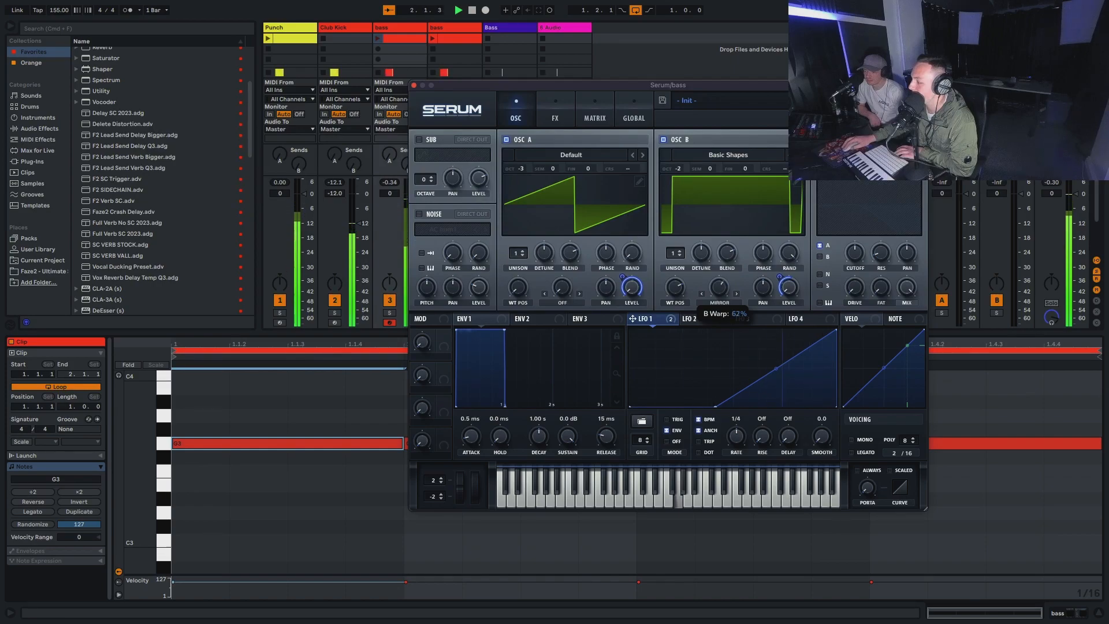
Bow LFO 1's curve slightly downward, and set Oscillator B's LFO 1 level modulation to 19 and wavetable position to 2
{"action": "left_click_drag", "start_coordinate": [779, 277], "coordinate": [780, 291]}
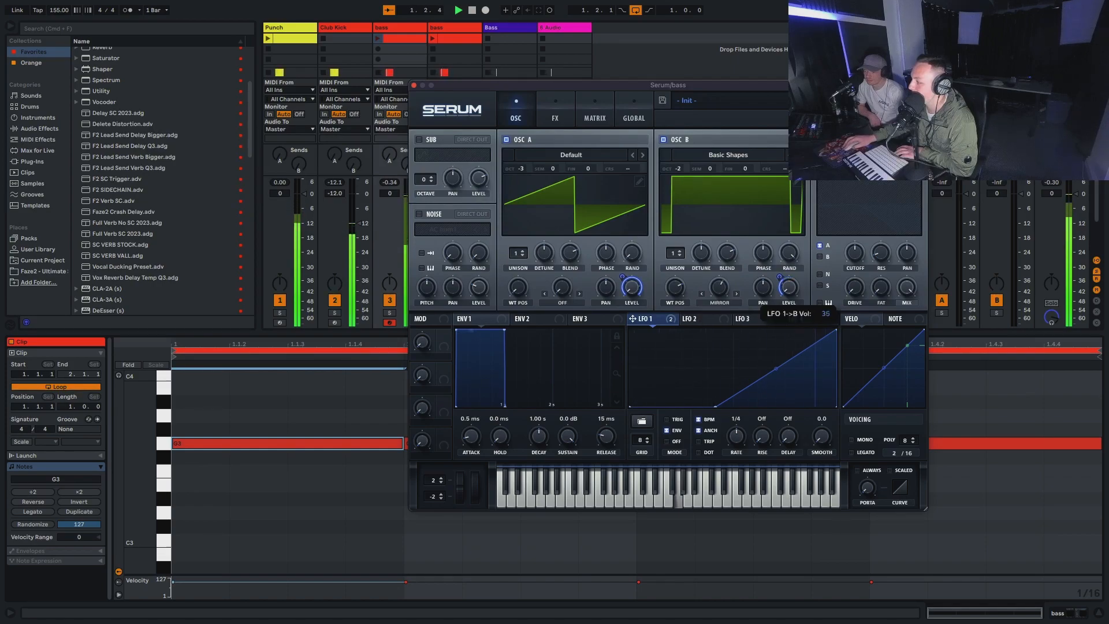
{"action": "mouse_move", "coordinate": [776, 372]}
{"action": "left_mouse_down"}
{"action": "mouse_move", "coordinate": [775, 354]}
{"action": "mouse_move", "coordinate": [777, 377]}
{"action": "left_mouse_up"}
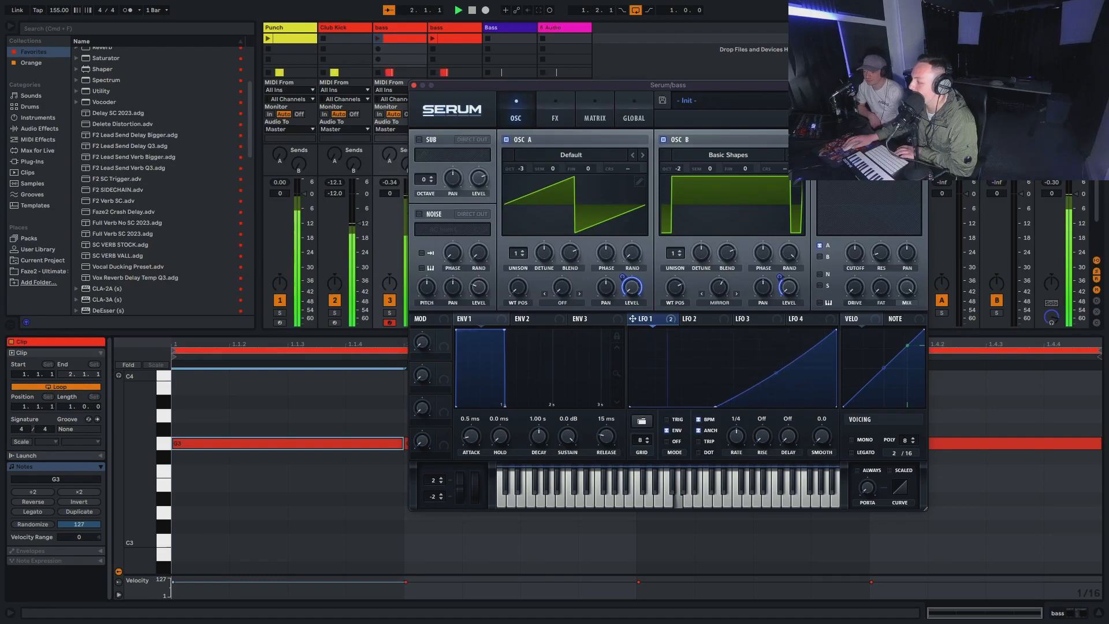
{"action": "left_click_drag", "start_coordinate": [789, 287], "coordinate": [789, 265]}
{"action": "mouse_move", "coordinate": [780, 277]}
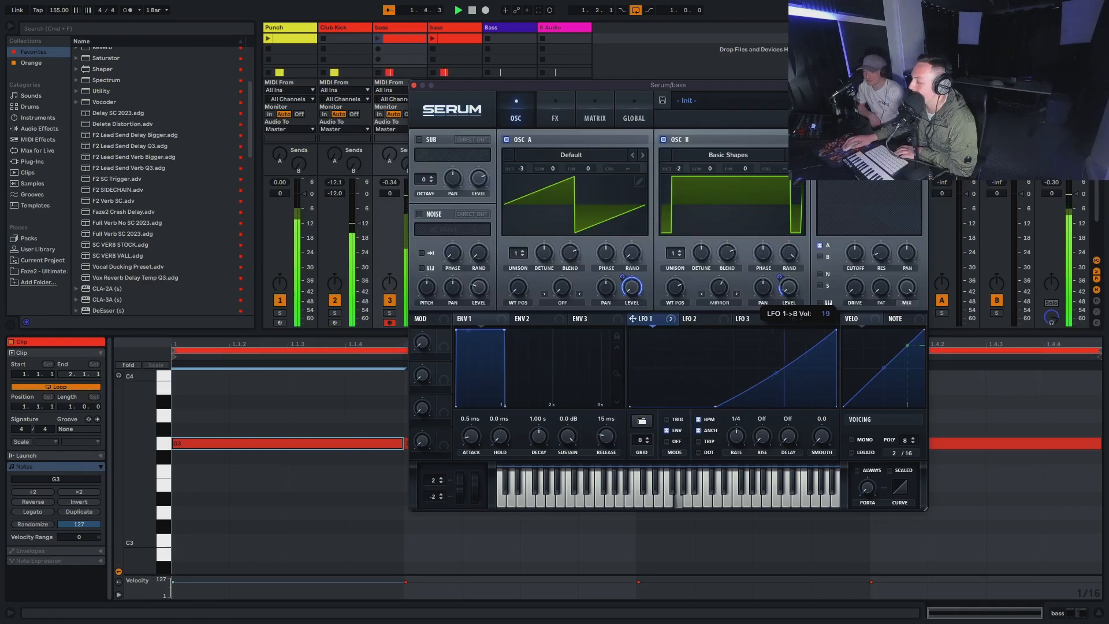
{"action": "left_click_drag", "start_coordinate": [675, 287], "coordinate": [676, 321]}
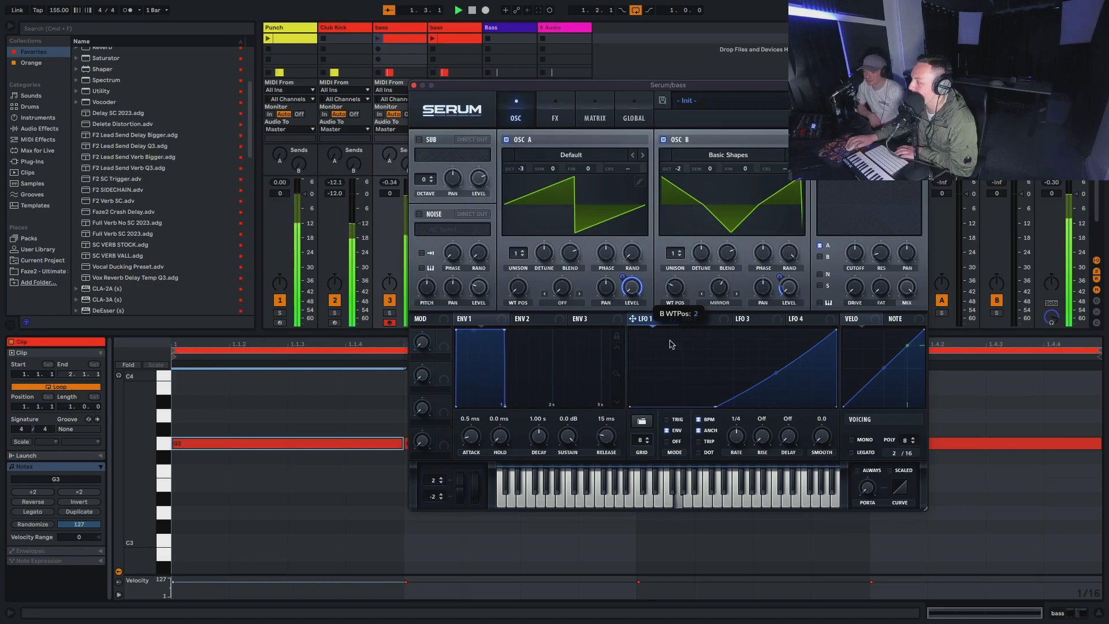
{"action": "left_click", "coordinate": [414, 85]}
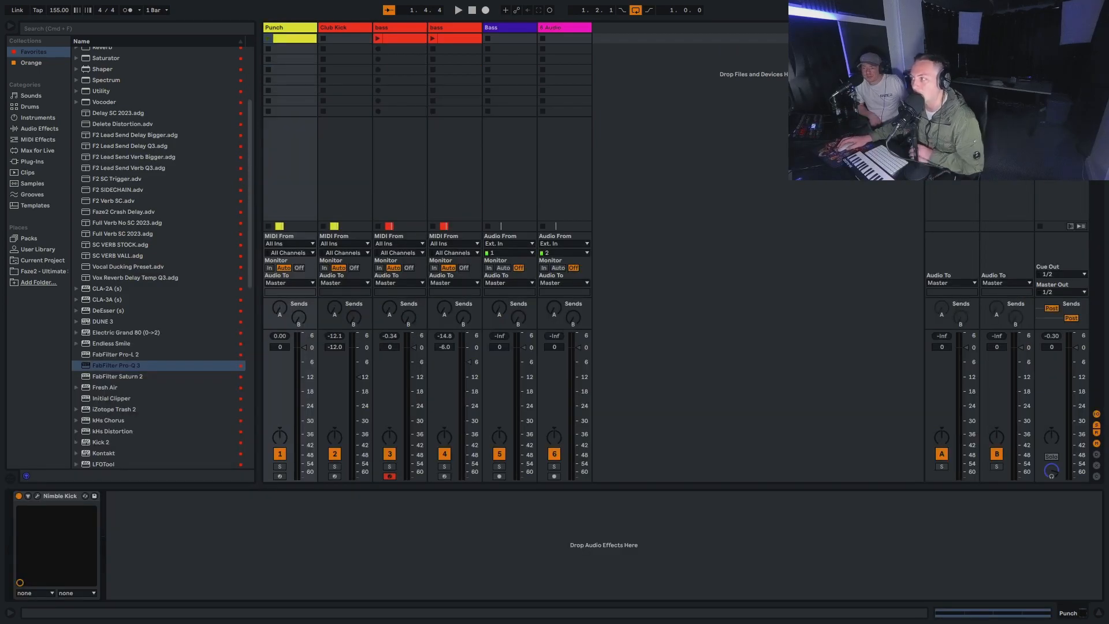
Group the two bass tracks and add LFOTool to the bass group
{"action": "right_click", "coordinate": [382, 28]}
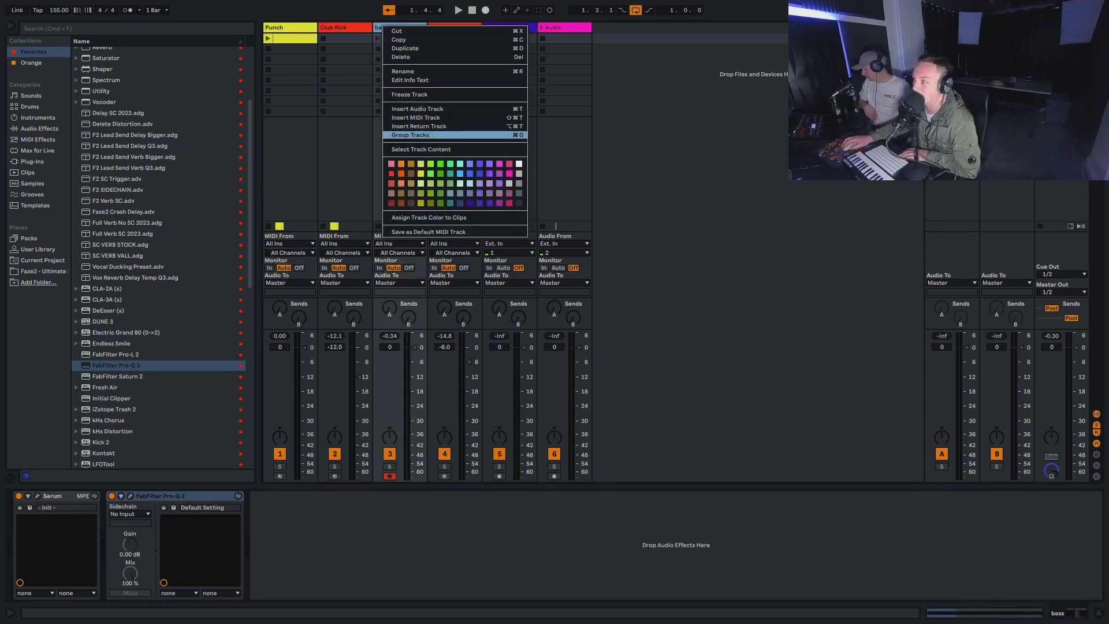
{"action": "left_click", "coordinate": [416, 135]}
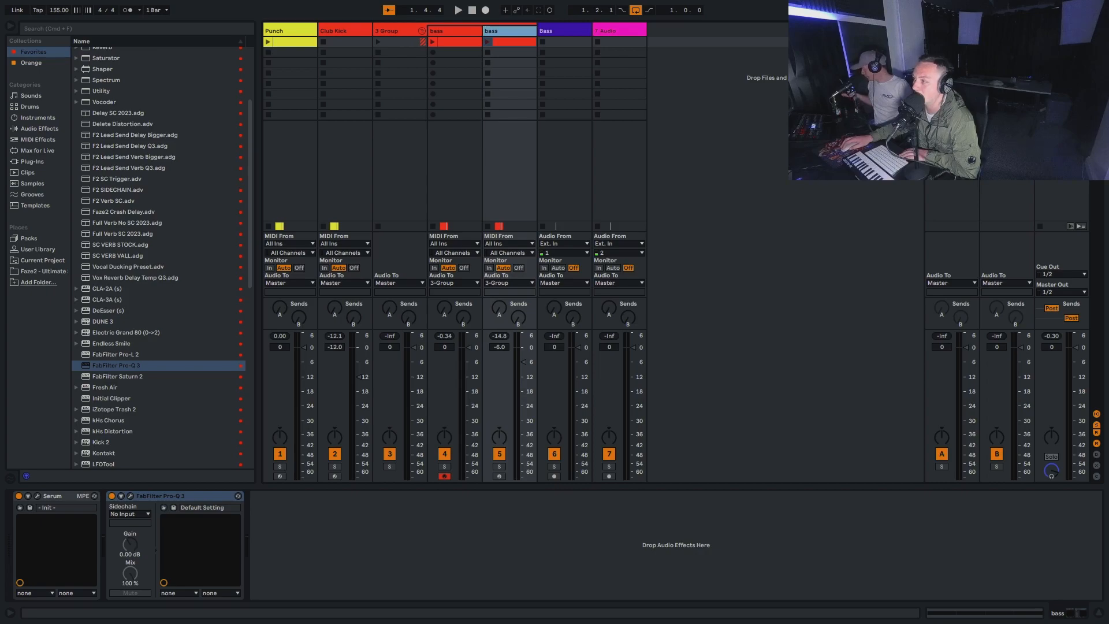
{"action": "scroll", "coordinate": [128, 298], "scroll_direction": "down", "scroll_amount": 6}
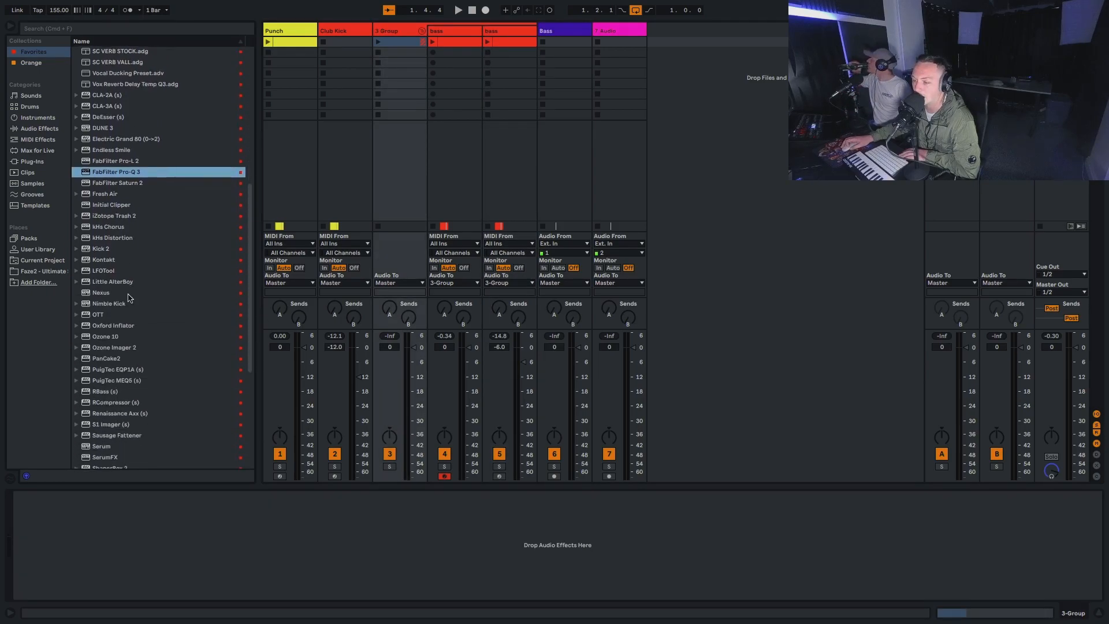
{"action": "scroll", "coordinate": [128, 297], "scroll_direction": "down", "scroll_amount": 2}
{"action": "scroll", "coordinate": [128, 297], "scroll_direction": "up", "scroll_amount": 3}
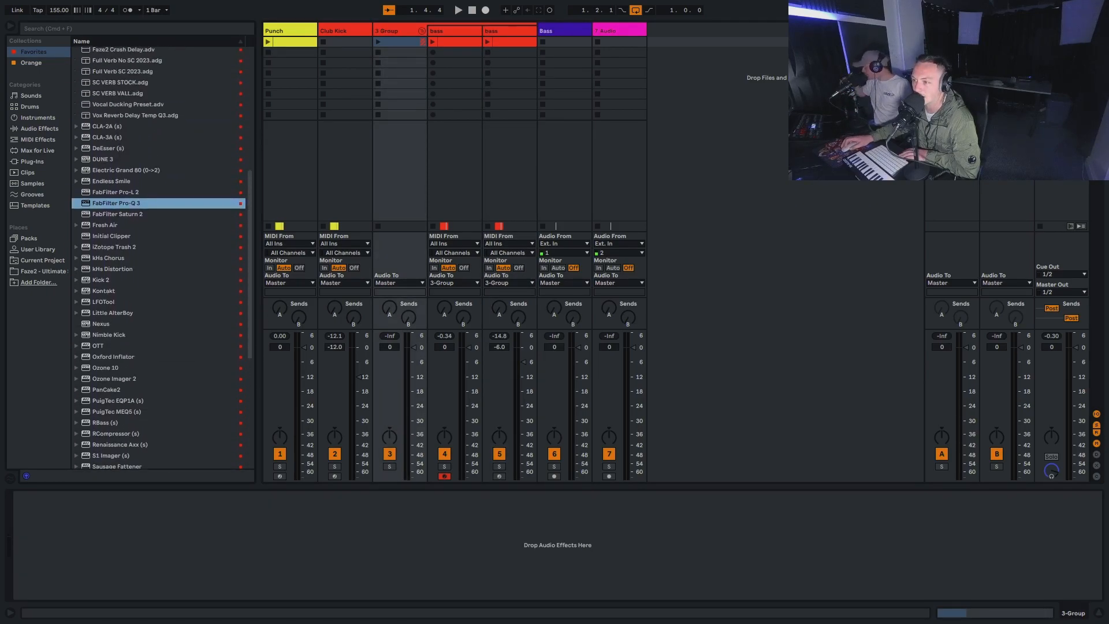
{"action": "scroll", "coordinate": [128, 223], "scroll_direction": "down", "scroll_amount": 3}
{"action": "left_click", "coordinate": [104, 223]}
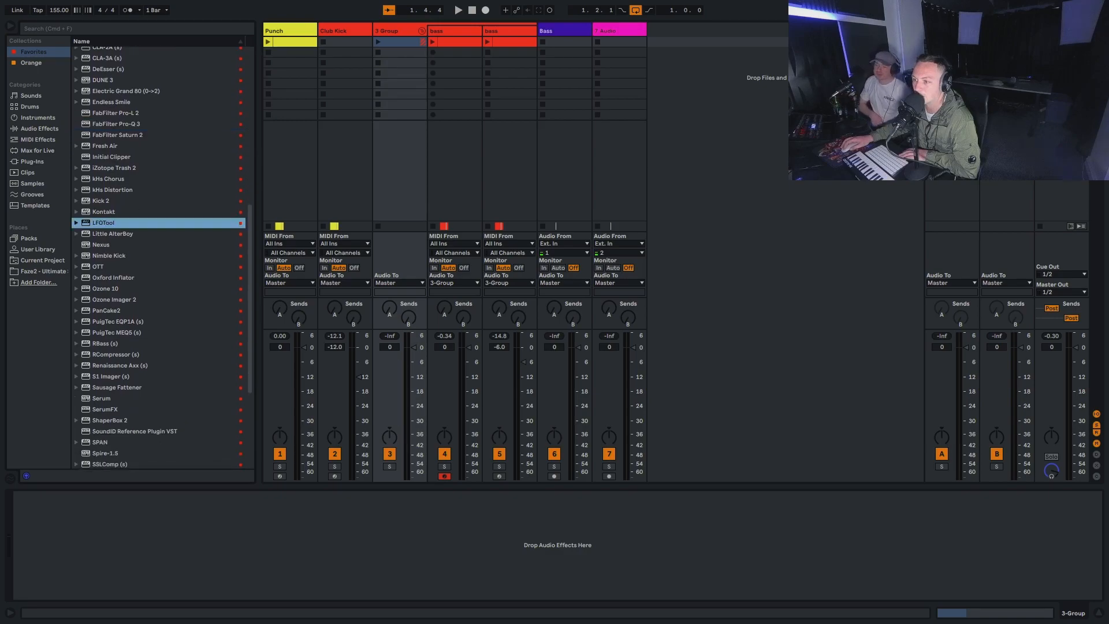
{"action": "left_click_drag", "start_coordinate": [104, 223], "coordinate": [347, 543]}
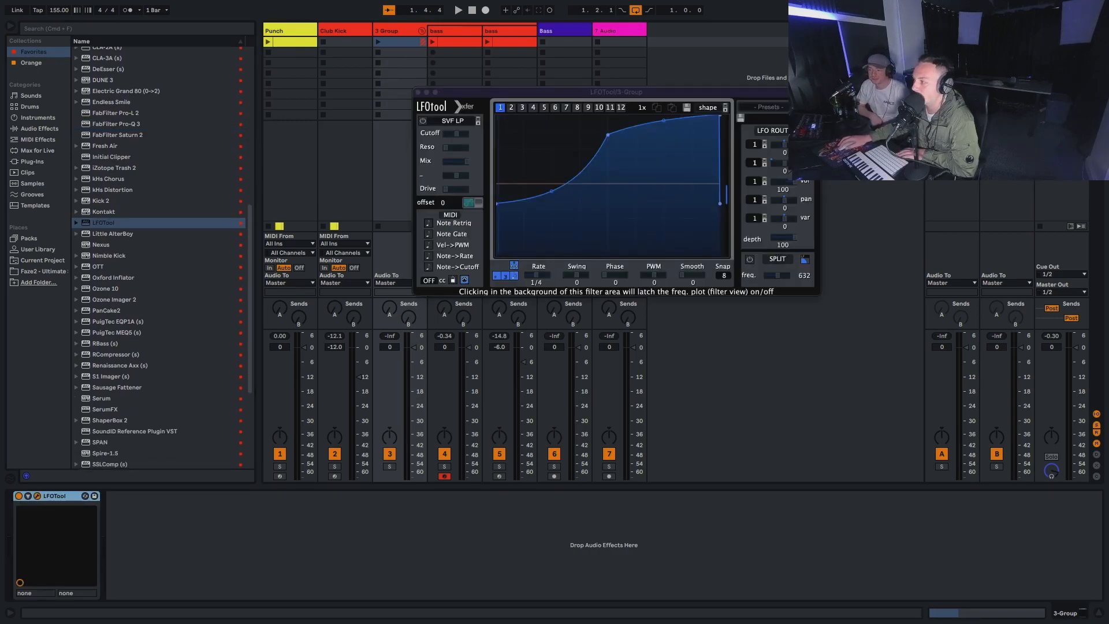
Raise the middle point of LFOTool's volume curve to the maximum, play the loop and close the LFOTool window
{"action": "left_click_drag", "start_coordinate": [608, 134], "coordinate": [606, 115]}
{"action": "key", "text": "space"}
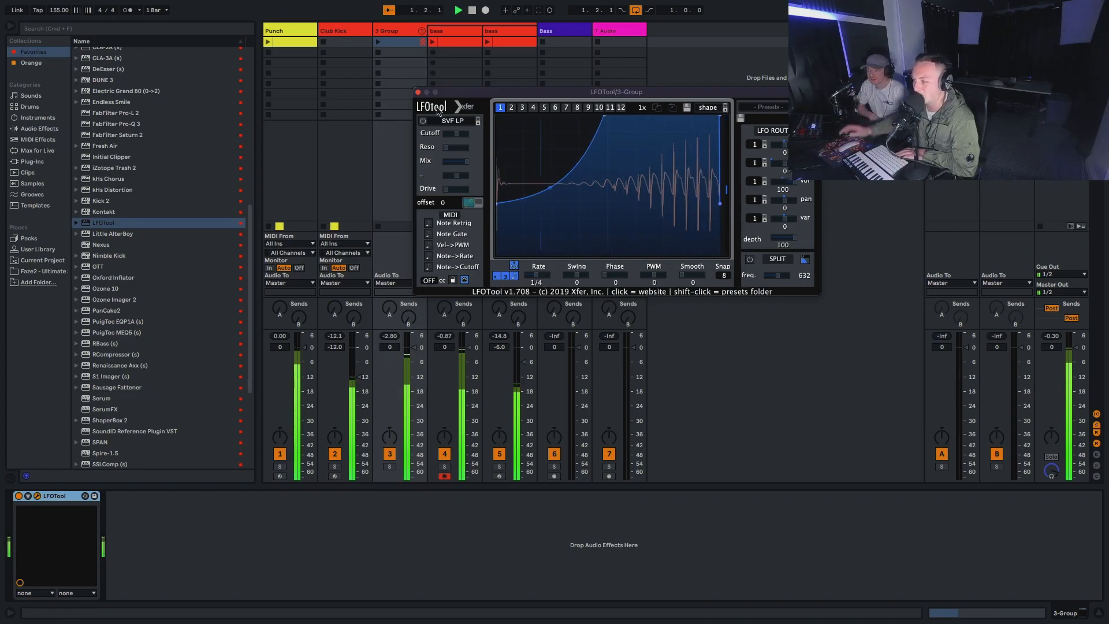
{"action": "left_click", "coordinate": [418, 93]}
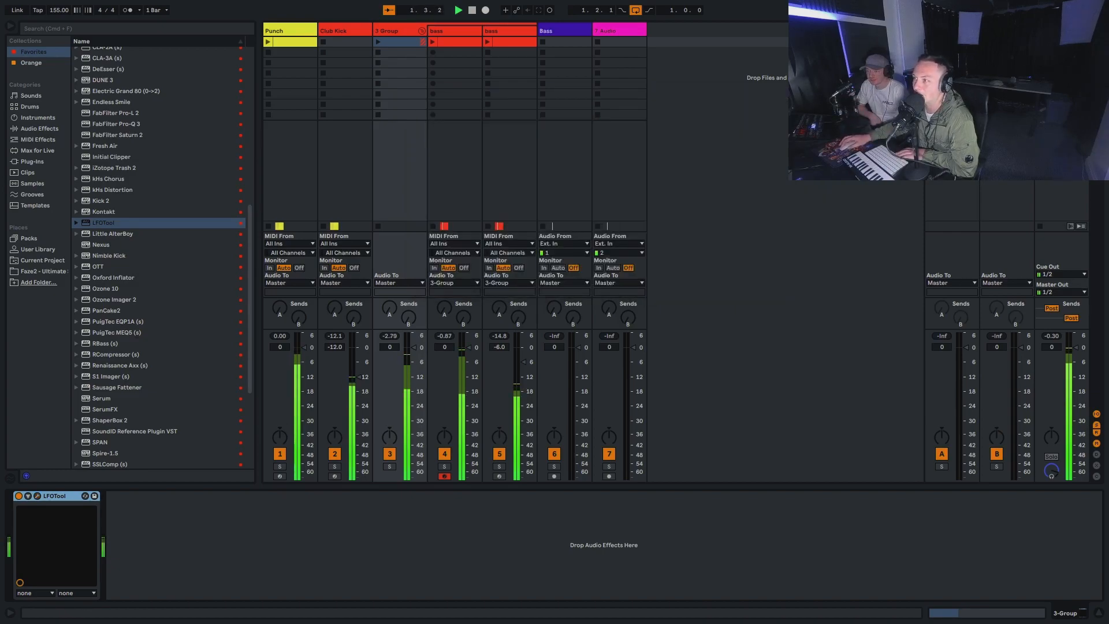
Group the Punch and Club Kick tracks into one kick group
{"action": "left_click", "coordinate": [288, 31]}
{"action": "right_click", "coordinate": [290, 33]}
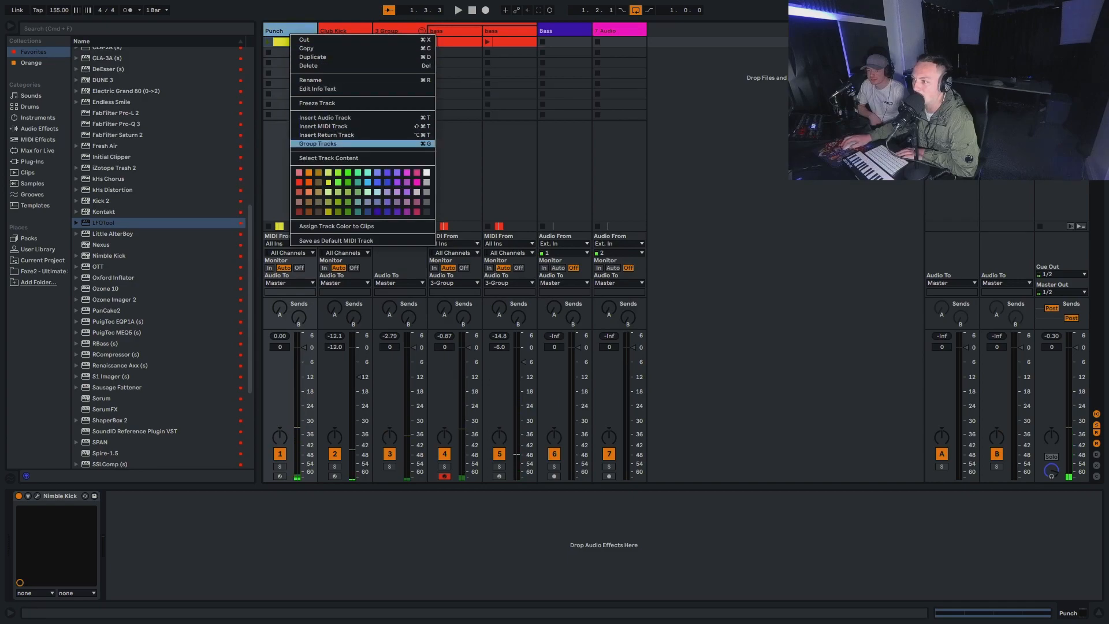
{"action": "left_click", "coordinate": [318, 143]}
{"action": "left_click_drag", "start_coordinate": [392, 31], "coordinate": [361, 31]}
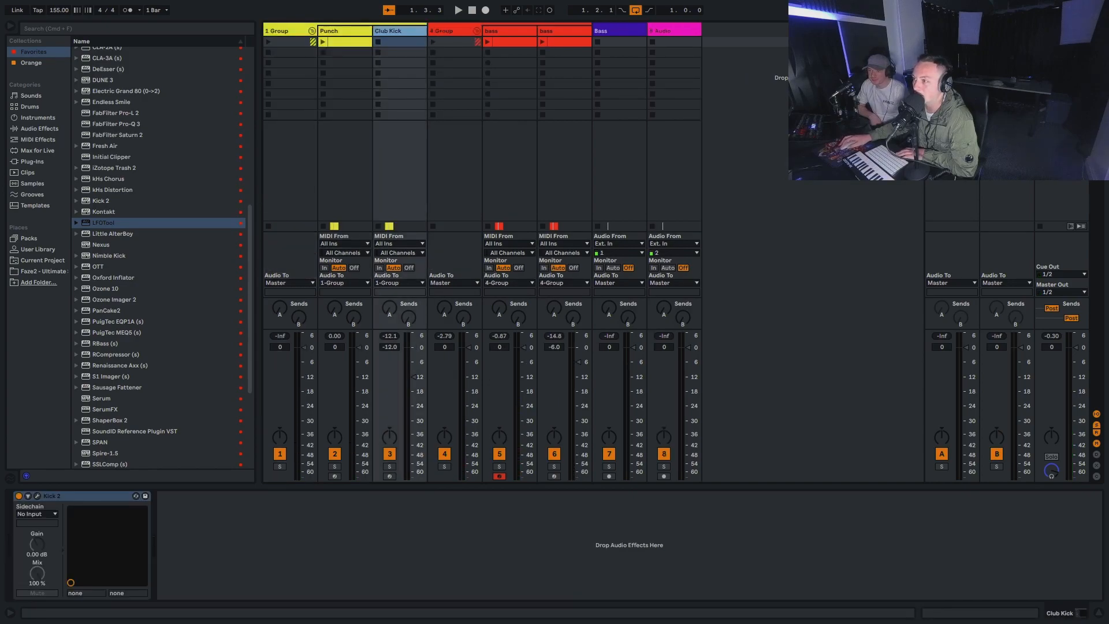
Add ShaperBox 2 from the favorites to the kick group
{"action": "left_click", "coordinate": [284, 31]}
{"action": "scroll", "coordinate": [159, 258], "scroll_direction": "down", "scroll_amount": 5}
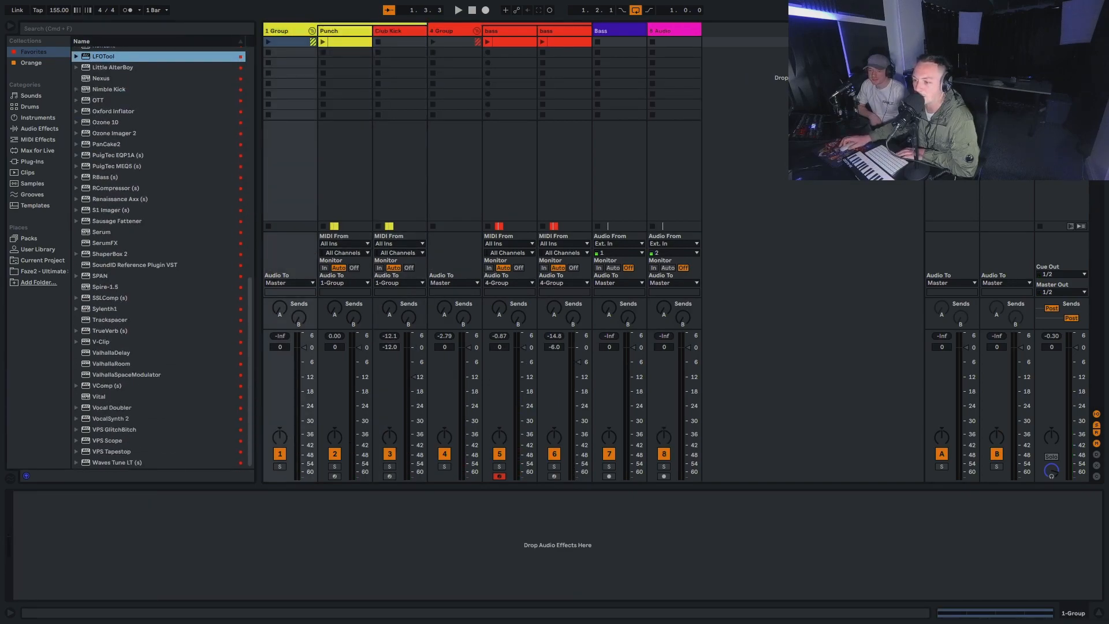
{"action": "scroll", "coordinate": [159, 257], "scroll_direction": "up", "scroll_amount": 3}
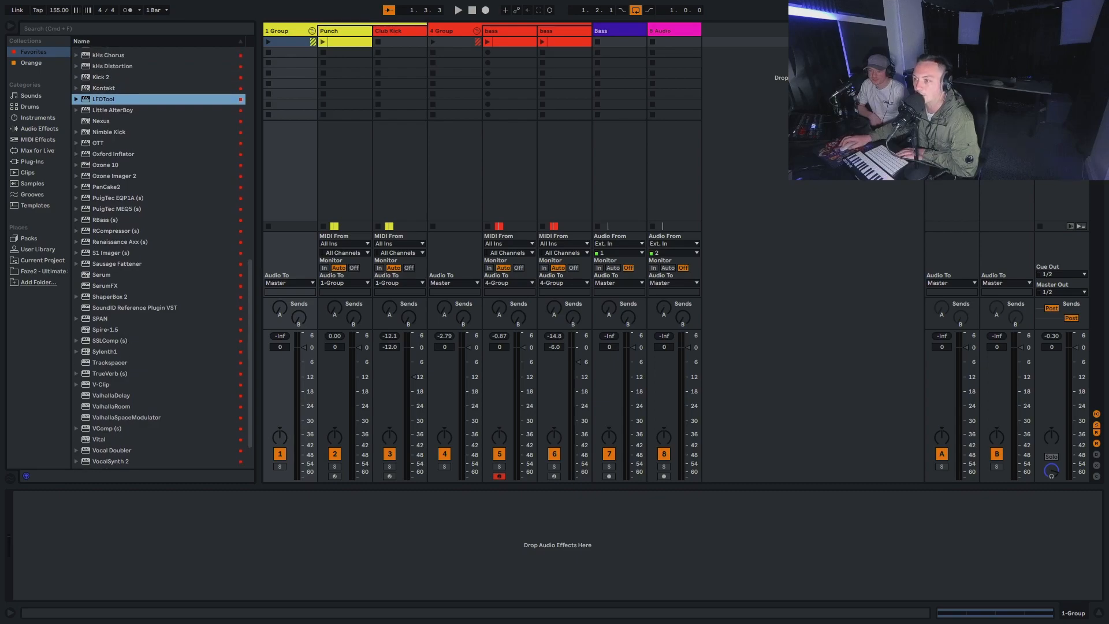
{"action": "scroll", "coordinate": [159, 258], "scroll_direction": "up", "scroll_amount": 1}
{"action": "scroll", "coordinate": [160, 257], "scroll_direction": "up", "scroll_amount": 1}
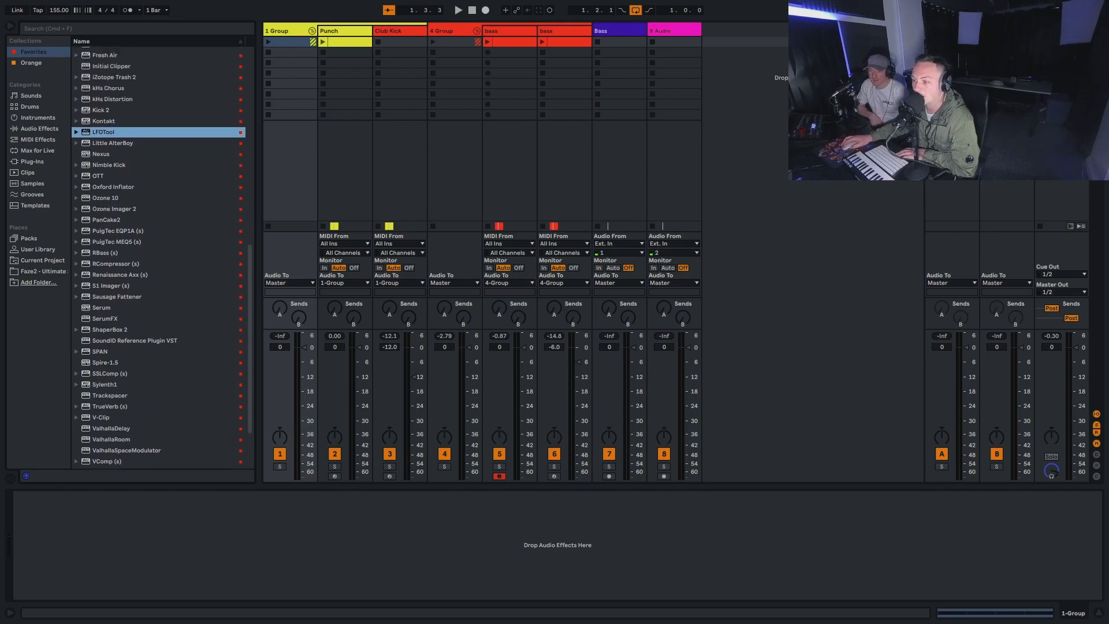
{"action": "left_click_drag", "start_coordinate": [110, 329], "coordinate": [196, 537]}
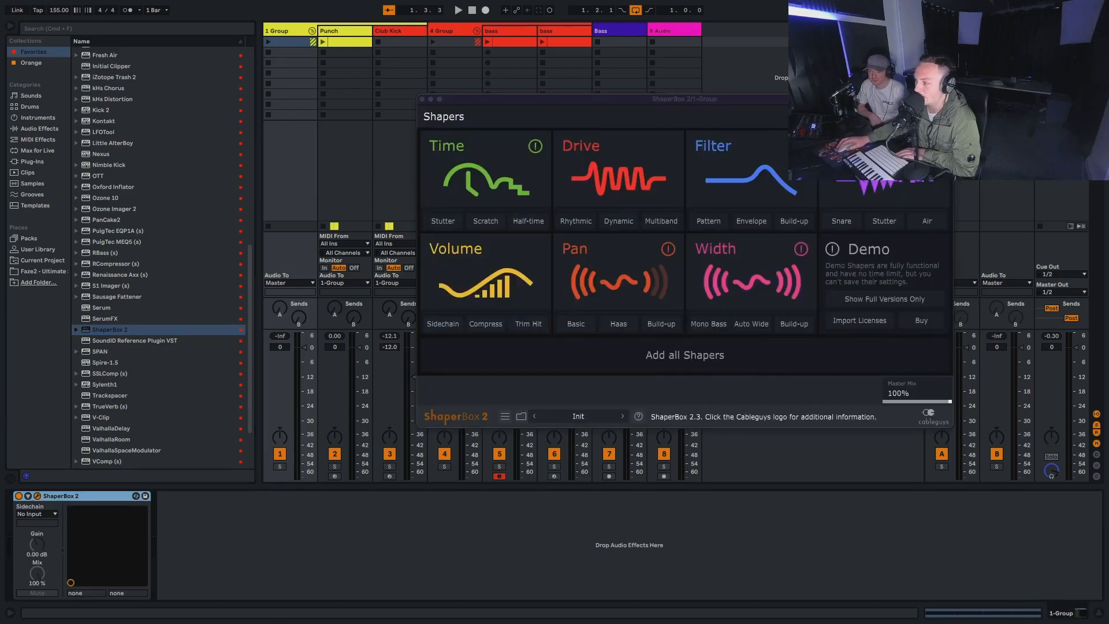
Add a Volume shaper in ShaperBox 2, apply the Trimming 3 curve and play the loop
{"action": "left_click", "coordinate": [485, 277]}
{"action": "left_click", "coordinate": [471, 352]}
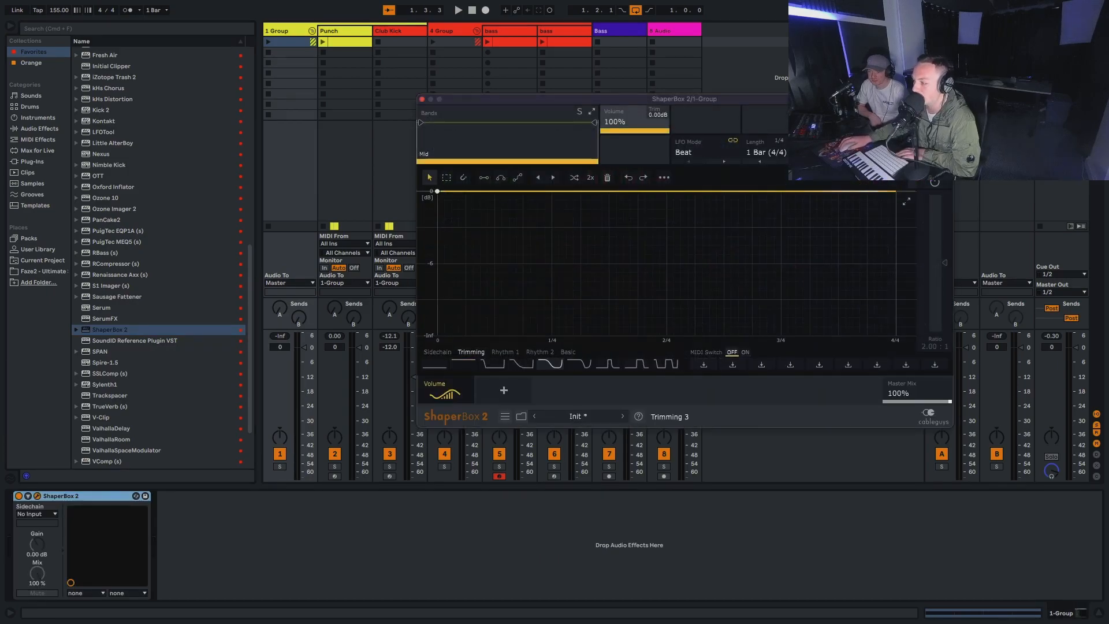
{"action": "left_click", "coordinate": [551, 364]}
{"action": "key", "text": "space"}
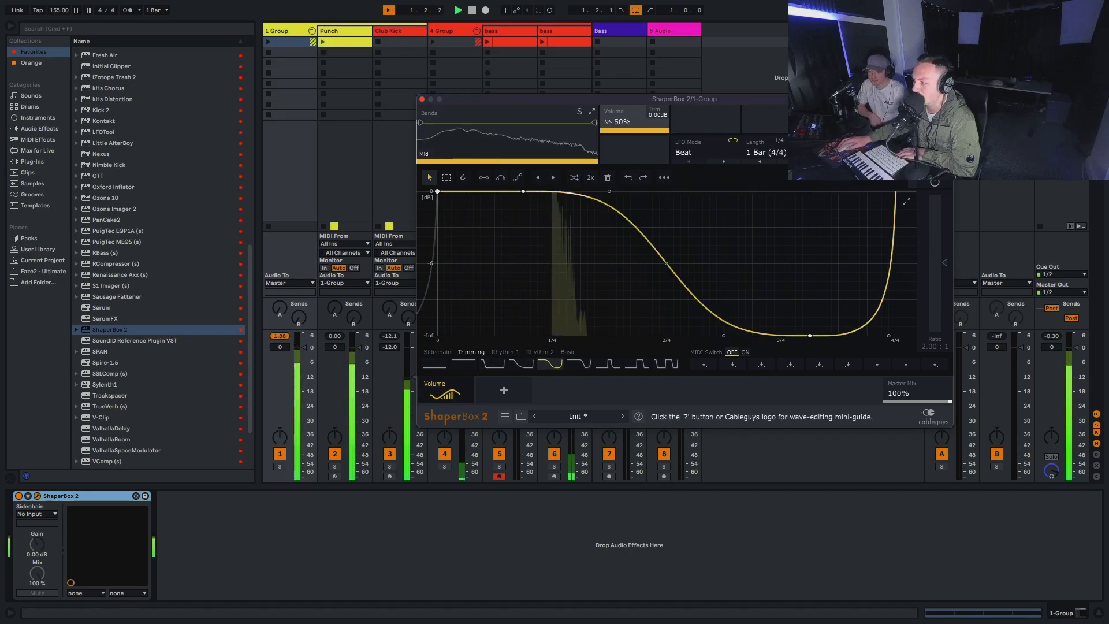
Set the Volume shaper's LFO length to 1/4 and apply the Trimming 2 curve while the loop plays
{"action": "left_click", "coordinate": [754, 152]}
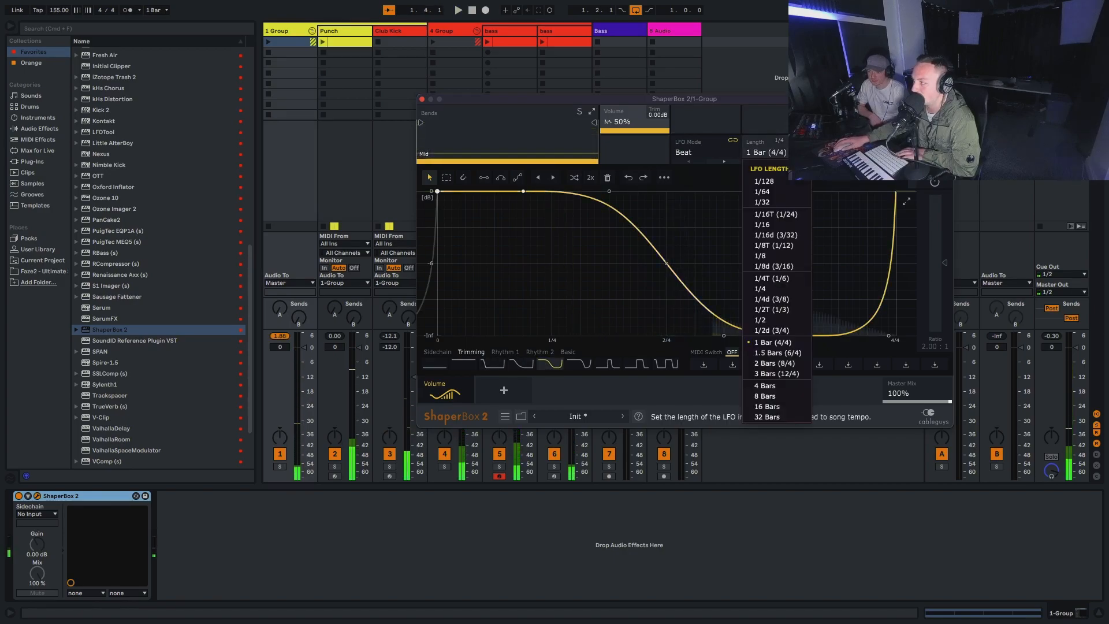
{"action": "left_click", "coordinate": [762, 286]}
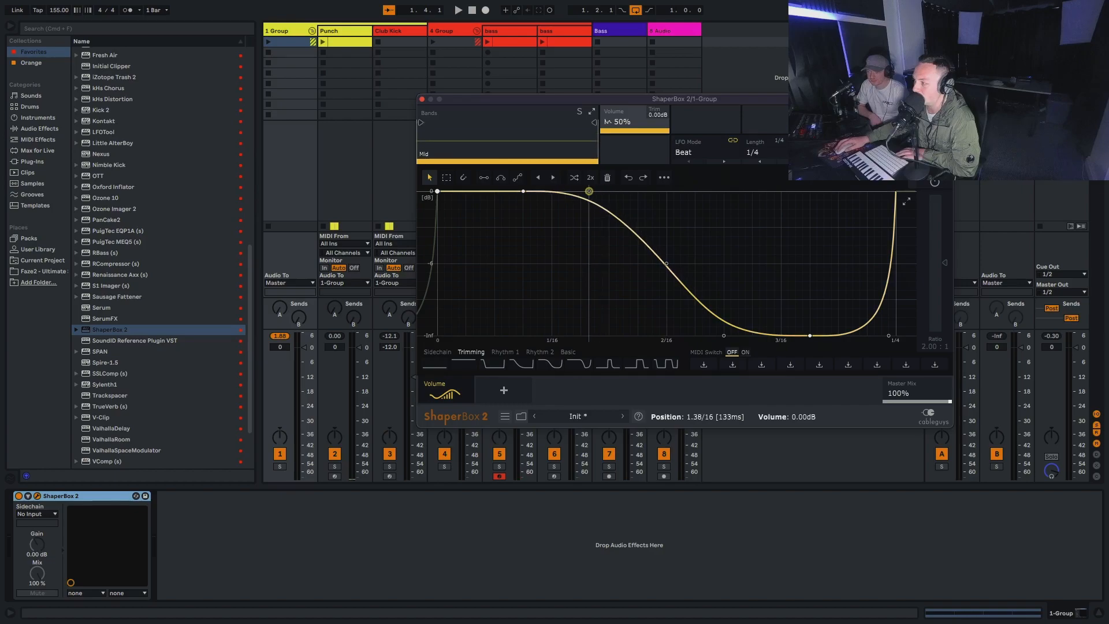
{"action": "key", "text": "space"}
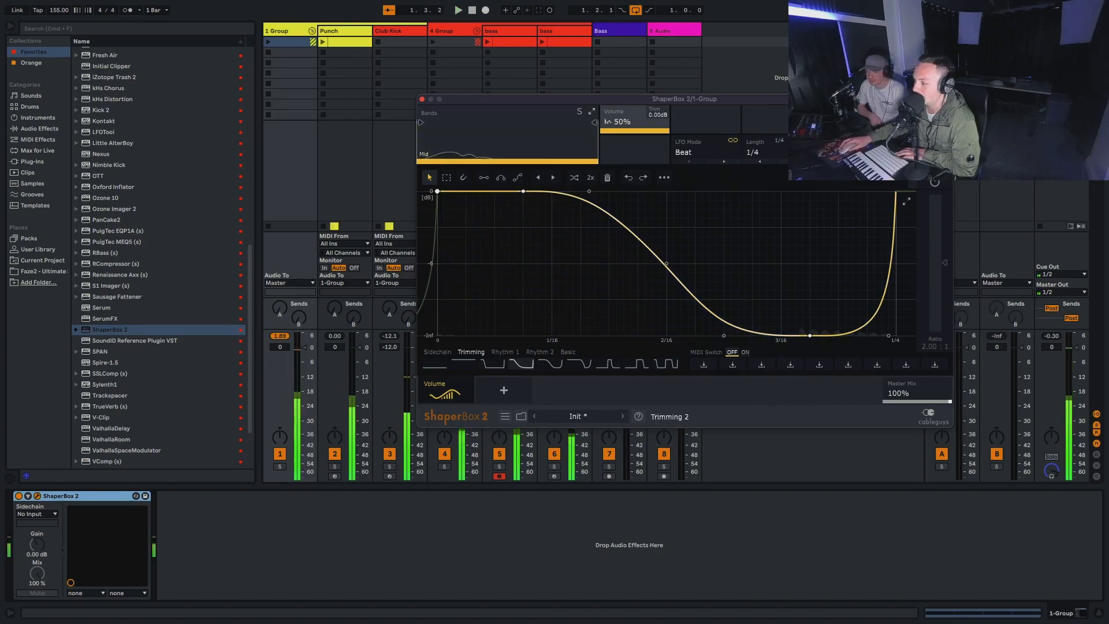
{"action": "left_click", "coordinate": [522, 363]}
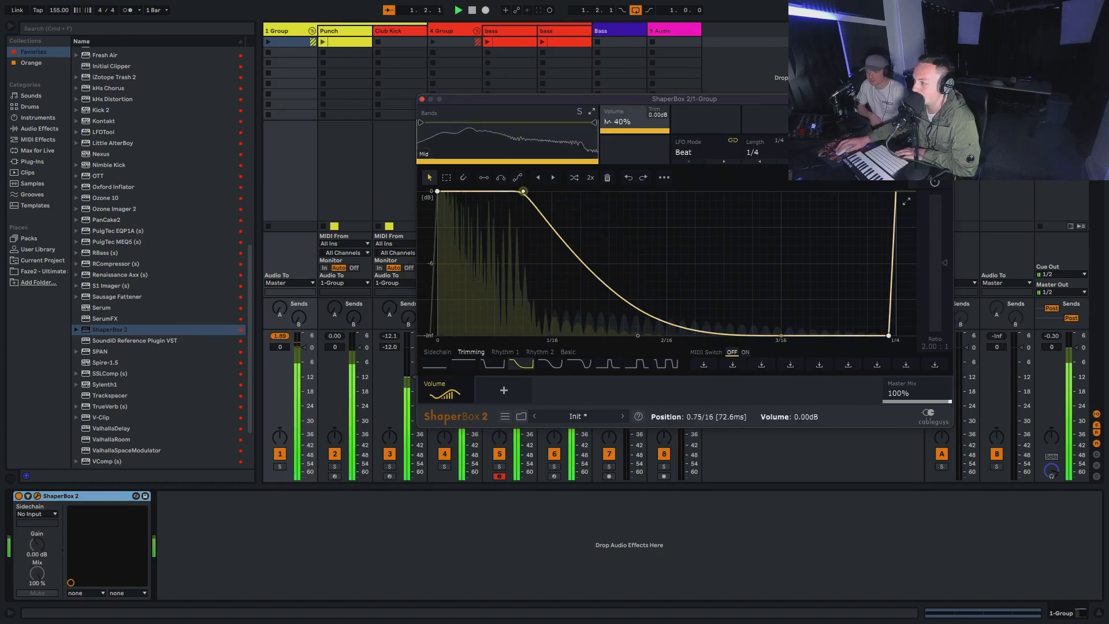
Shorten the kick group's Volume shaper curve by moving the start of its decay slightly earlier, and close ShaperBox 2
{"action": "left_click_drag", "start_coordinate": [524, 191], "coordinate": [512, 191]}
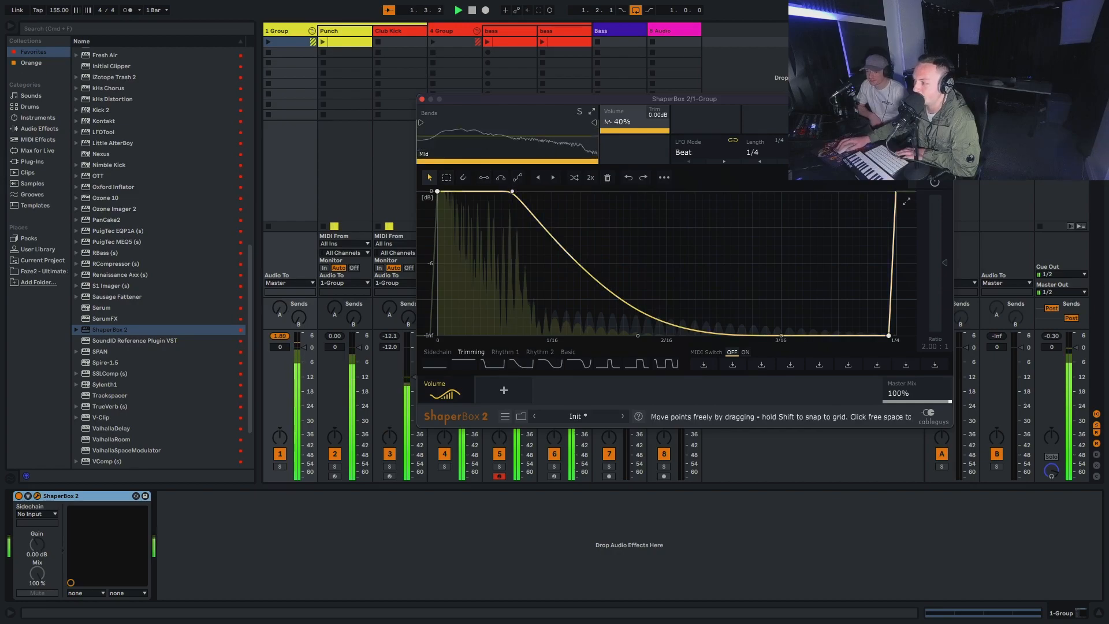
{"action": "left_click", "coordinate": [421, 98]}
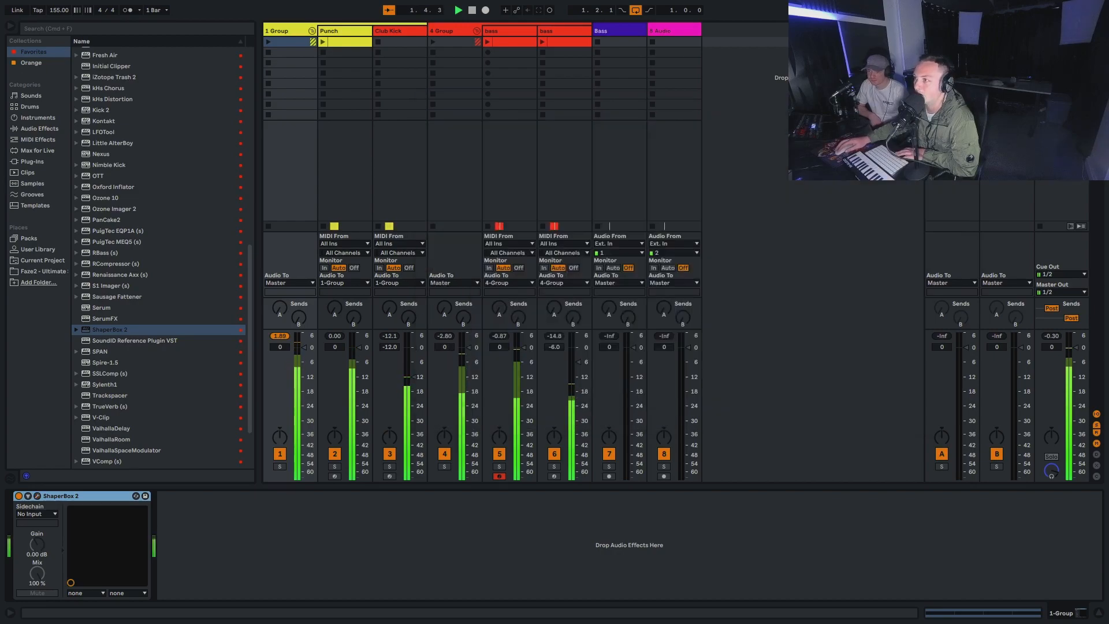
Open Nimble Kick on the Punch track and set the distortion Drive to 9.4 dB and Pogo to 0% while the loop plays
{"action": "left_click", "coordinate": [343, 31]}
{"action": "key", "text": "space"}
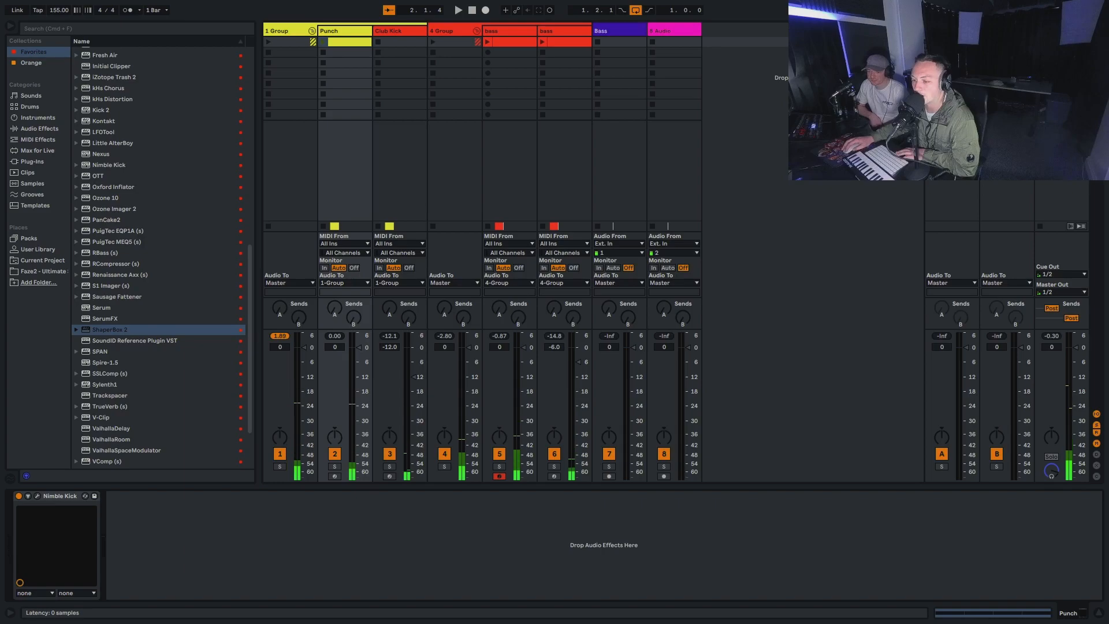
{"action": "left_click", "coordinate": [37, 497]}
{"action": "key", "text": "space"}
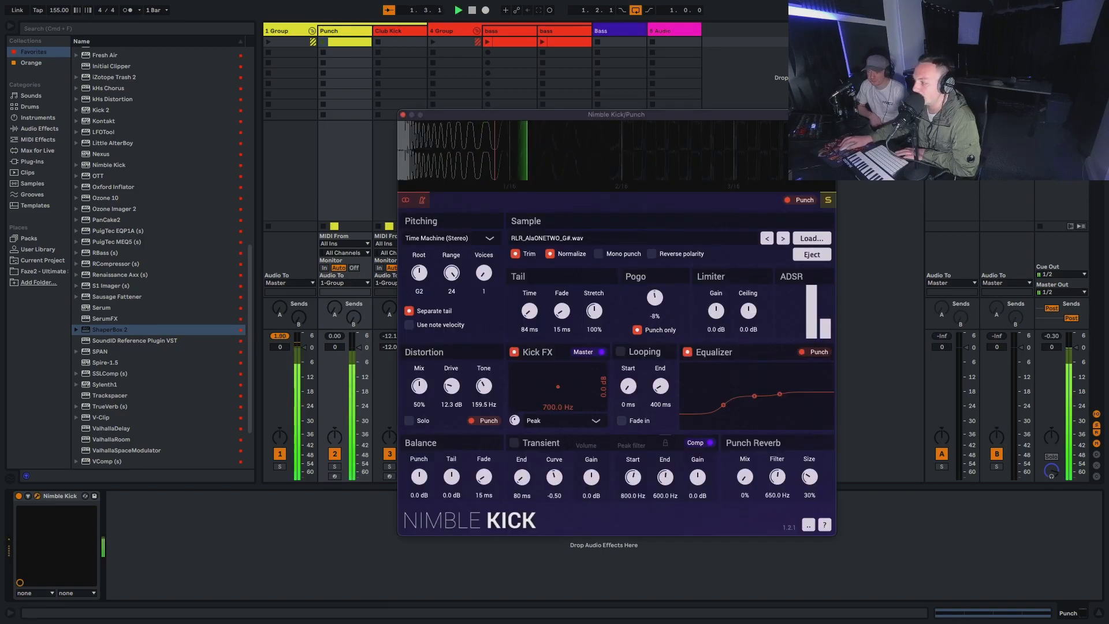
{"action": "mouse_move", "coordinate": [655, 297]}
{"action": "left_mouse_down"}
{"action": "mouse_move", "coordinate": [643, 358]}
{"action": "mouse_move", "coordinate": [642, 291]}
{"action": "left_mouse_up"}
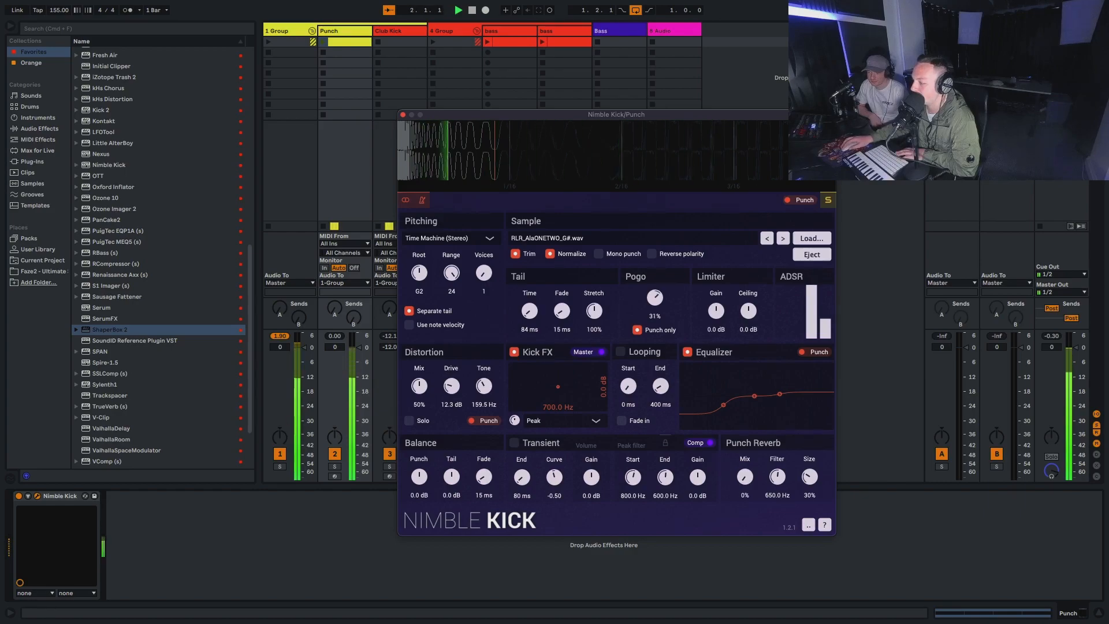
{"action": "left_click_drag", "start_coordinate": [452, 386], "coordinate": [451, 392]}
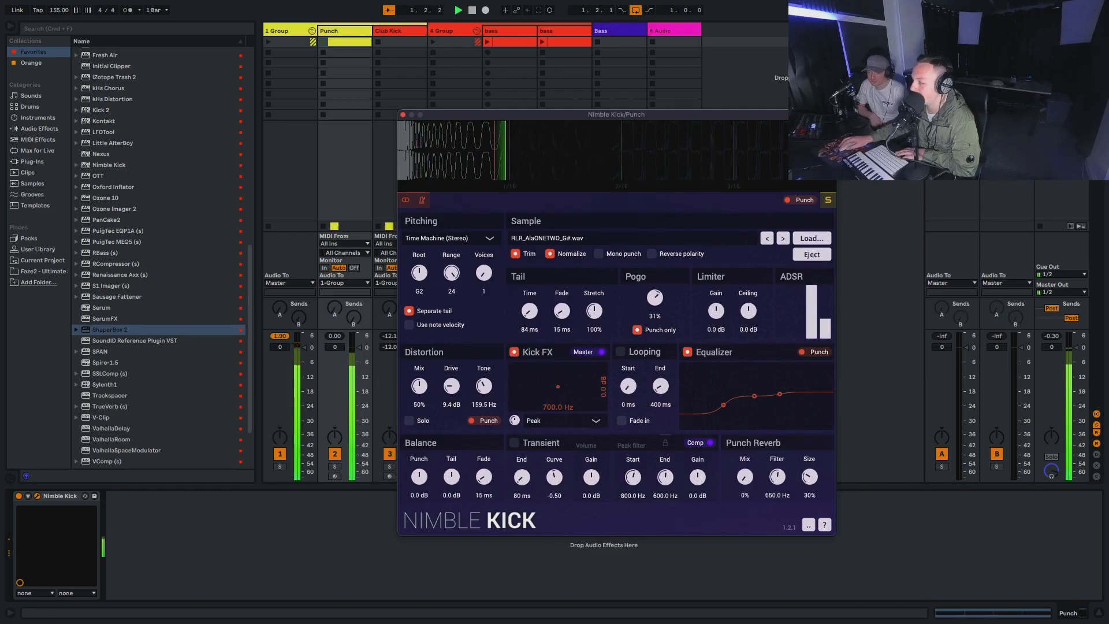
{"action": "mouse_move", "coordinate": [655, 298]}
{"action": "left_mouse_down"}
{"action": "mouse_move", "coordinate": [655, 338]}
{"action": "mouse_move", "coordinate": [655, 306]}
{"action": "left_mouse_up"}
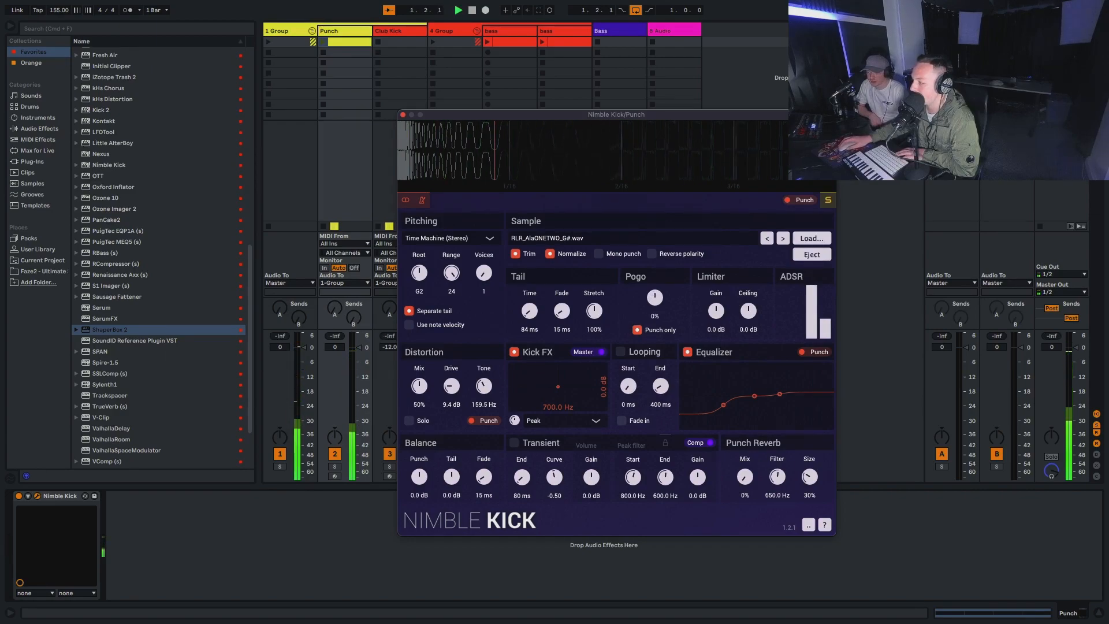
Set the Punch track's volume to -3.0 dB and close the Nimble Kick window
{"action": "left_click_drag", "start_coordinate": [304, 348], "coordinate": [359, 354]}
{"action": "key", "text": "super+z"}
{"action": "left_click_drag", "start_coordinate": [474, 115], "coordinate": [620, 104]}
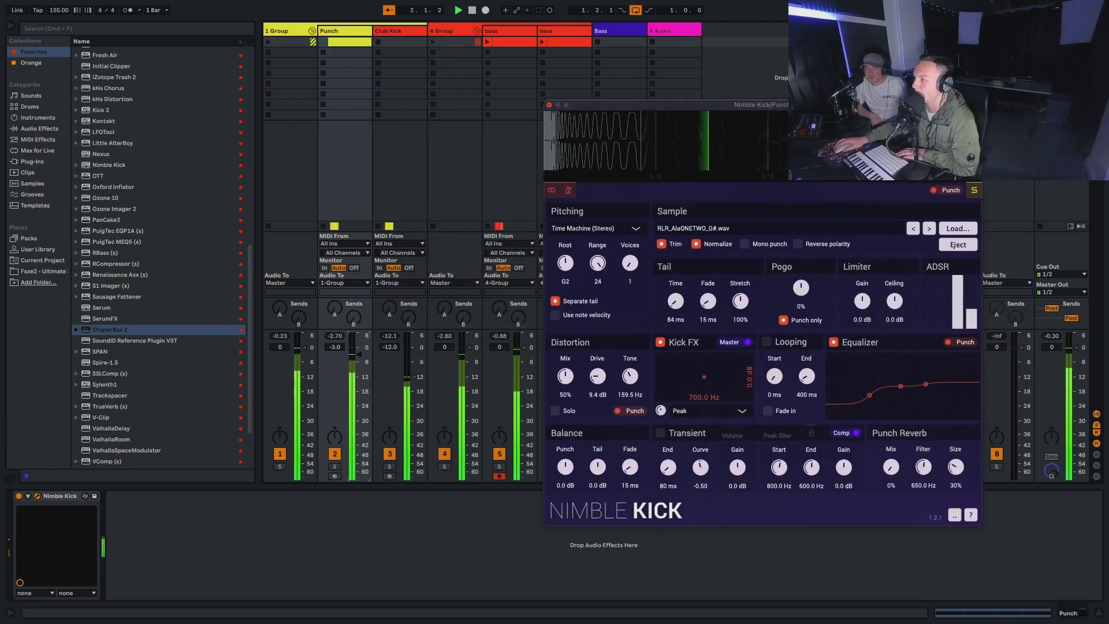
{"action": "left_click", "coordinate": [549, 104]}
Select the kick group, replay the loop and set the Club Kick track's volume to -13.0 dB
{"action": "left_click", "coordinate": [287, 31]}
{"action": "left_click", "coordinate": [61, 497]}
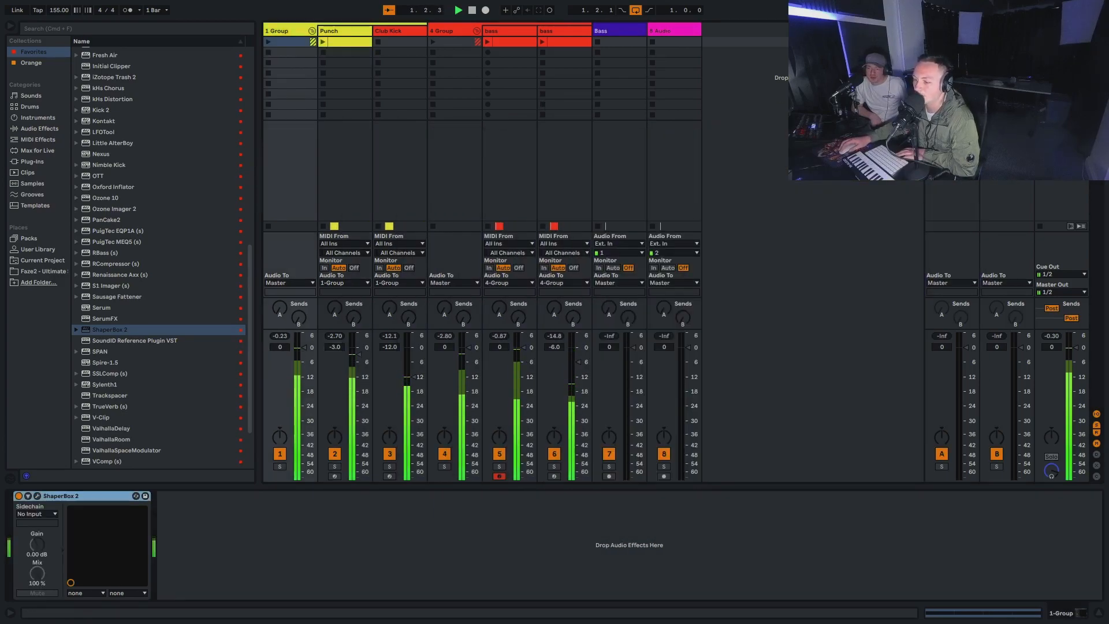
{"action": "scroll", "coordinate": [139, 364], "scroll_direction": "down", "scroll_amount": 4}
{"action": "key", "text": "space"}
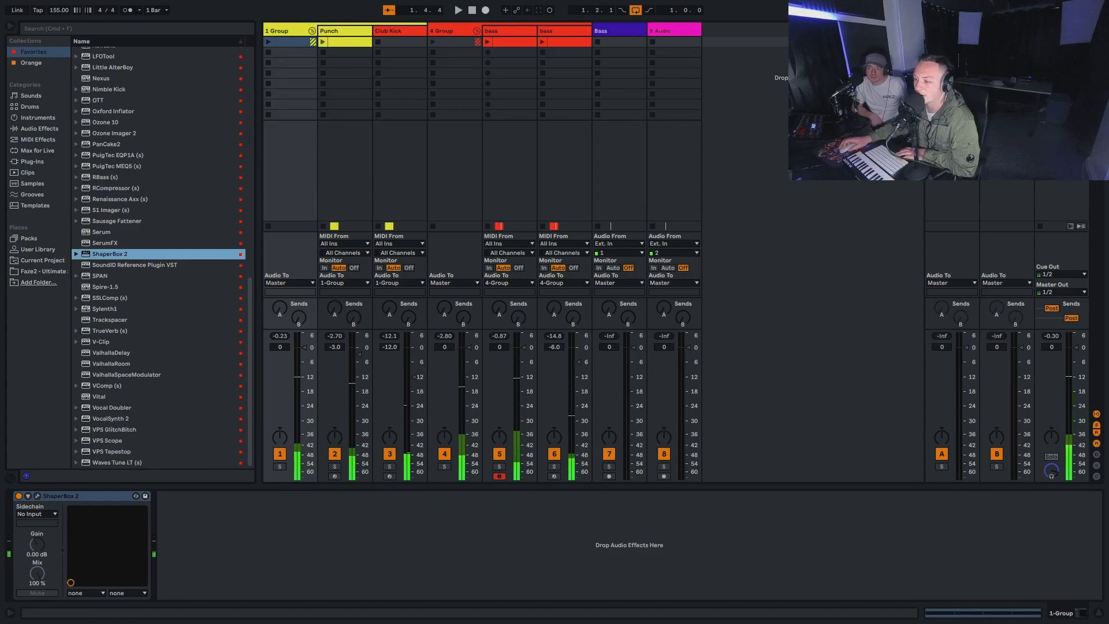
{"action": "scroll", "coordinate": [139, 364], "scroll_direction": "up", "scroll_amount": 15}
{"action": "key", "text": "space"}
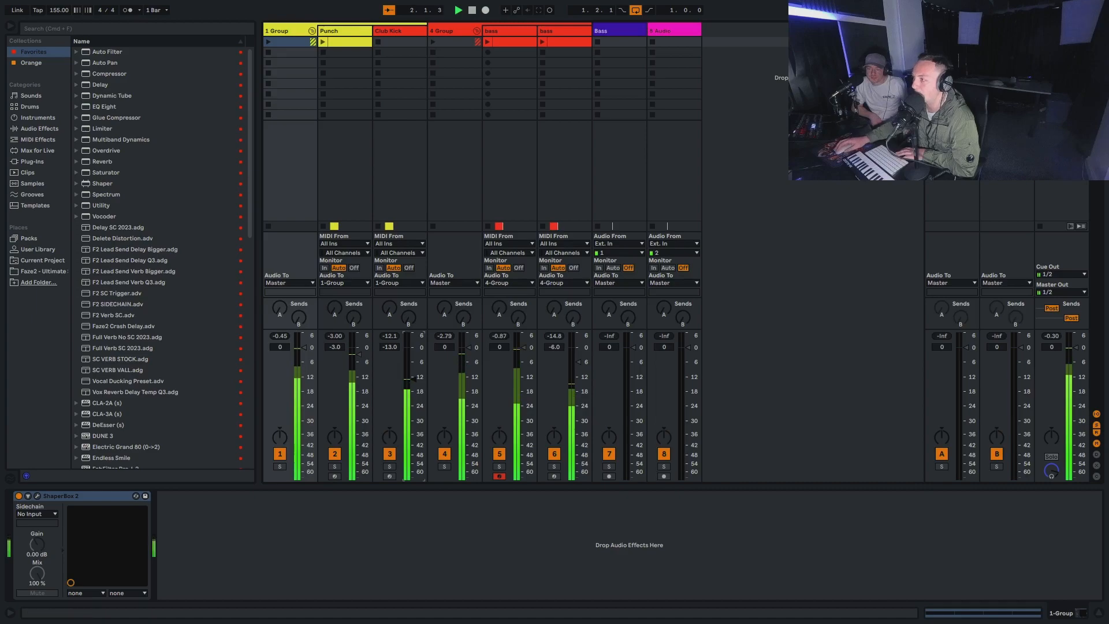
Add FabFilter Pro-Q 3 from the favorites to the bass group after LFOTool
{"action": "double_click", "coordinate": [433, 32]}
{"action": "key", "text": "space"}
{"action": "scroll", "coordinate": [162, 260], "scroll_direction": "down", "scroll_amount": 15}
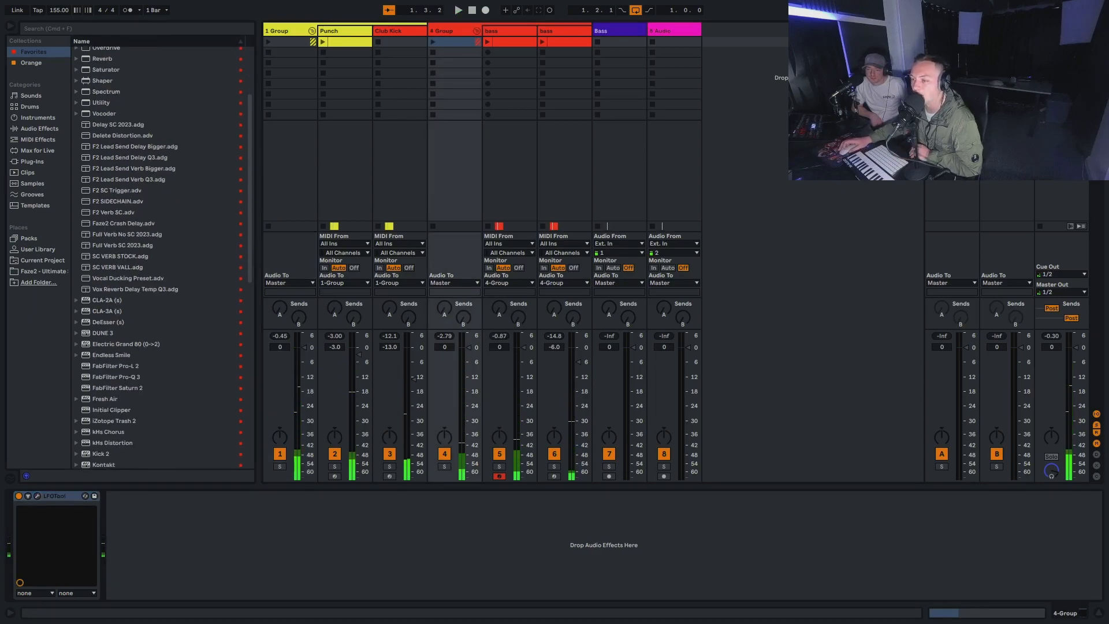
{"action": "scroll", "coordinate": [161, 260], "scroll_direction": "up", "scroll_amount": 15}
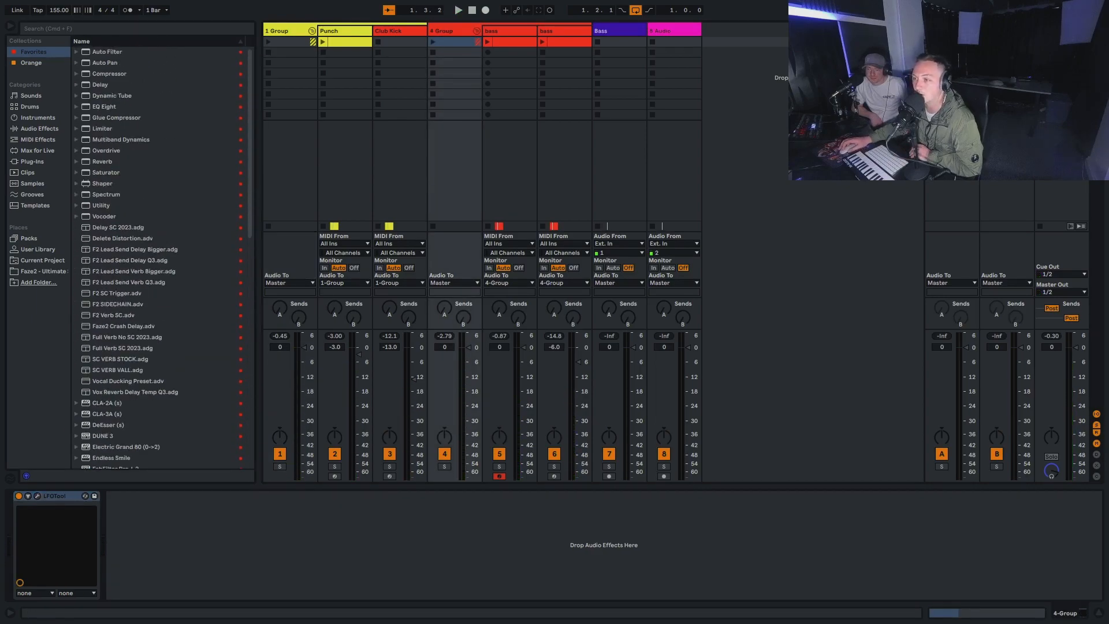
{"action": "scroll", "coordinate": [132, 185], "scroll_direction": "down", "scroll_amount": 5}
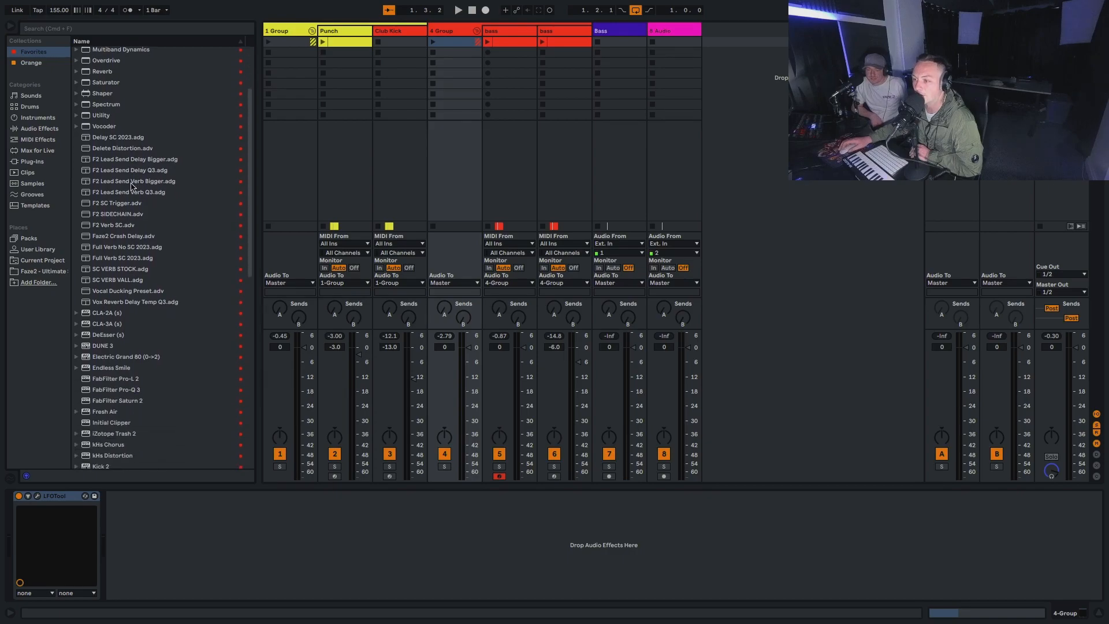
{"action": "left_click_drag", "start_coordinate": [554, 32], "coordinate": [608, 31]}
{"action": "left_click", "coordinate": [508, 31]}
{"action": "double_click", "coordinate": [449, 31]}
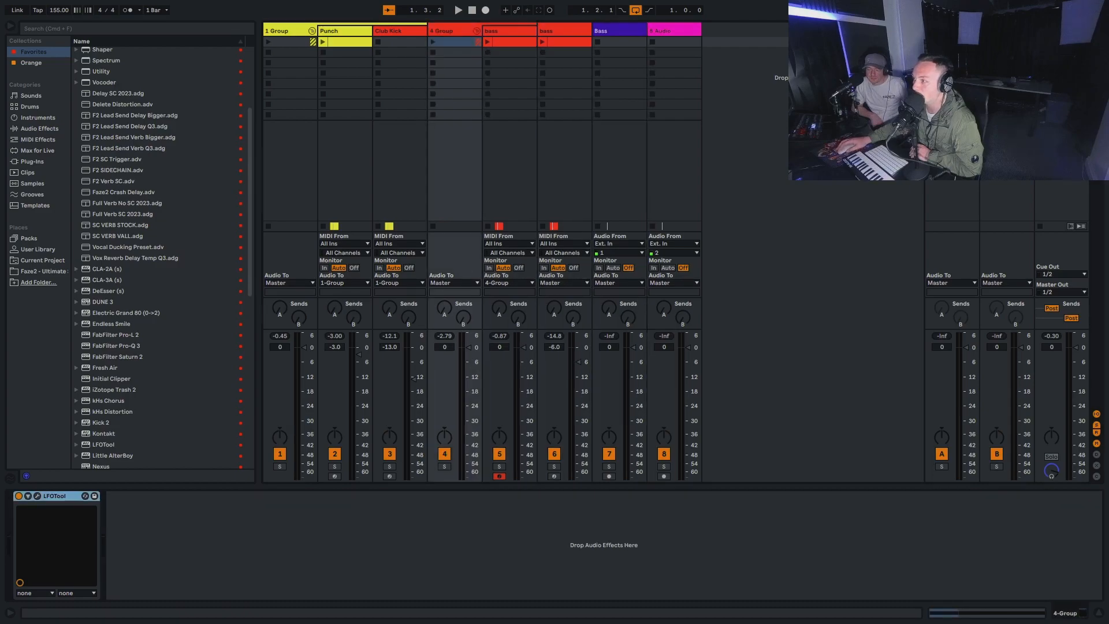
{"action": "scroll", "coordinate": [162, 258], "scroll_direction": "down", "scroll_amount": 2}
{"action": "scroll", "coordinate": [162, 257], "scroll_direction": "up", "scroll_amount": 4}
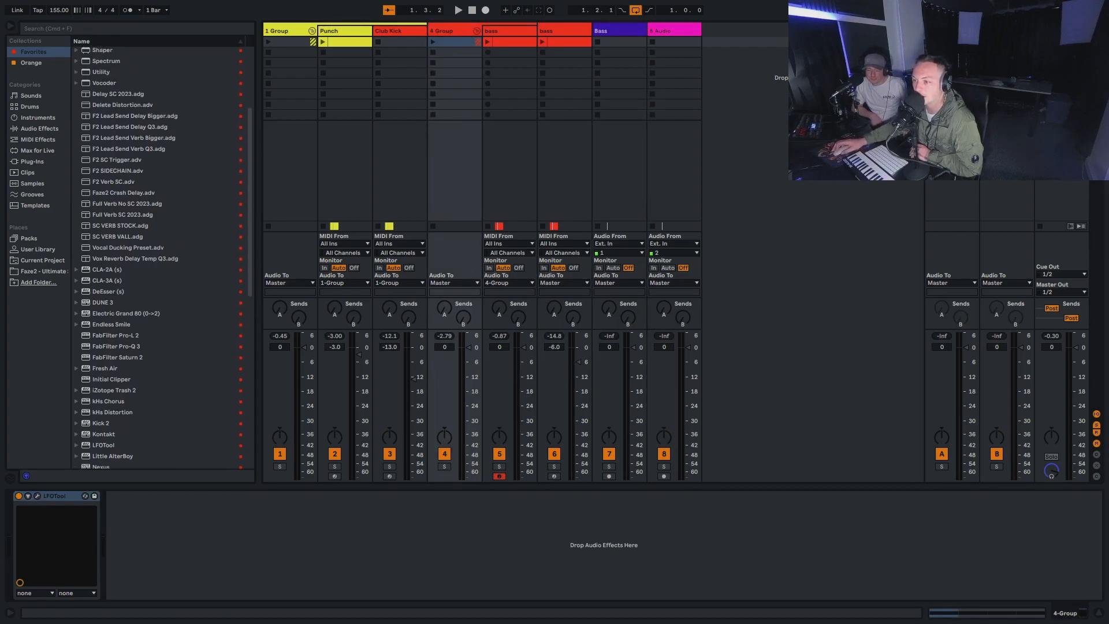
{"action": "scroll", "coordinate": [162, 258], "scroll_direction": "down", "scroll_amount": 6}
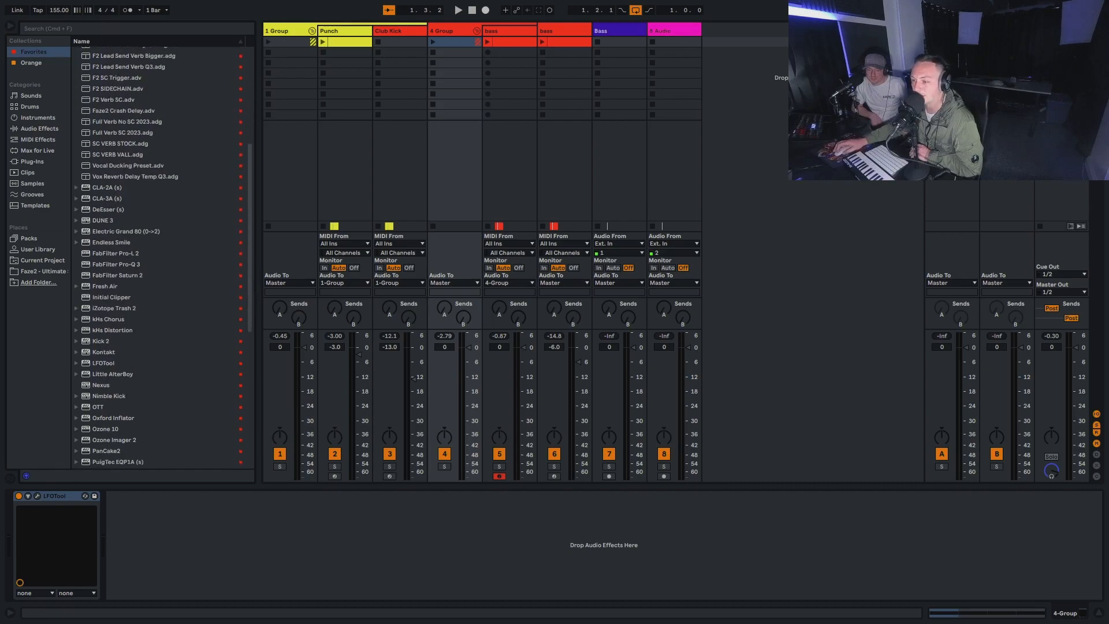
{"action": "scroll", "coordinate": [161, 258], "scroll_direction": "up", "scroll_amount": 4}
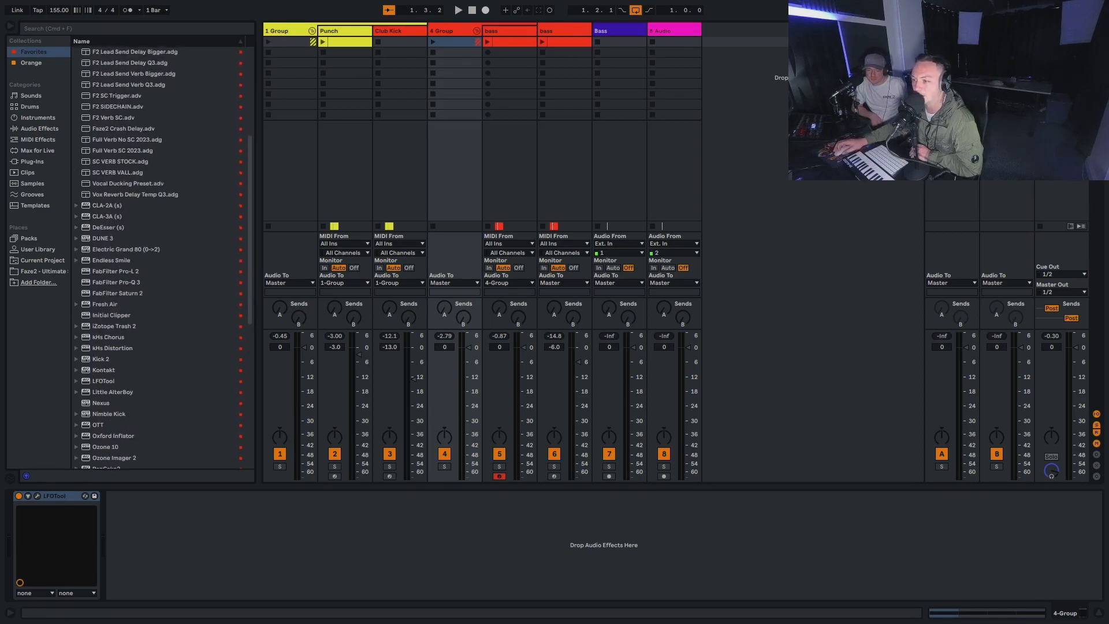
{"action": "left_click", "coordinate": [117, 308]}
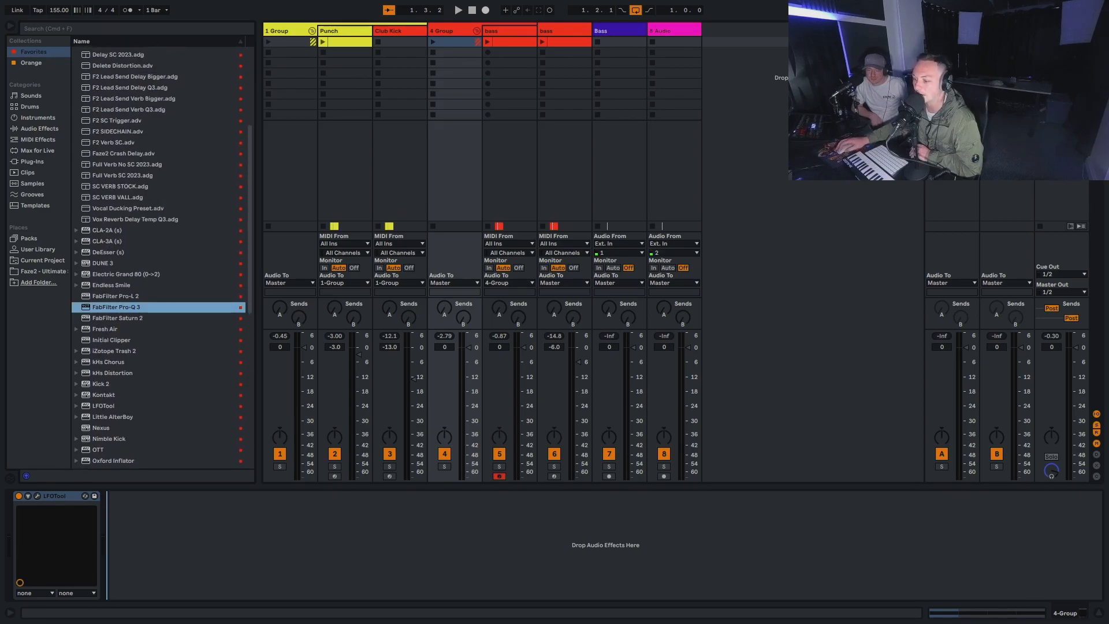
{"action": "left_click_drag", "start_coordinate": [117, 307], "coordinate": [173, 545]}
Boost the bass group's low mids in Pro-Q 3 during playback, including a bell of +3.52 dB at 252.63 Hz with Q 1
{"action": "key", "text": "space"}
{"action": "left_click_drag", "start_coordinate": [736, 212], "coordinate": [873, 153]}
{"action": "left_click_drag", "start_coordinate": [797, 201], "coordinate": [775, 175]}
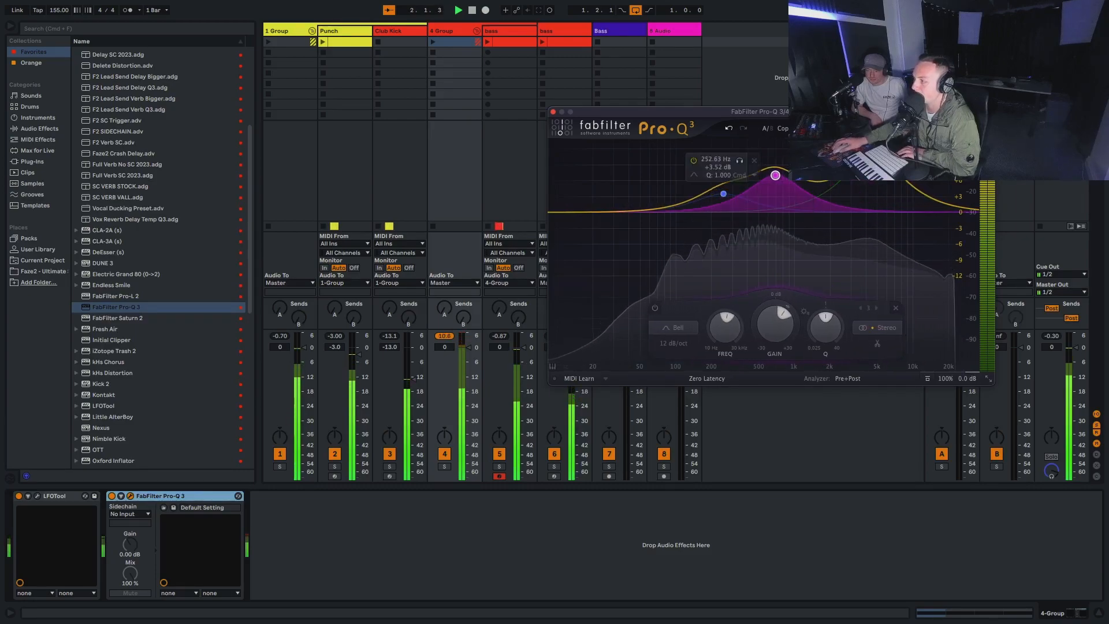
{"action": "left_click", "coordinate": [553, 112]}
Add kHs Distortion to the bass group, set its type to Hard Clip and reduce its Mix
{"action": "scroll", "coordinate": [152, 318], "scroll_direction": "down", "scroll_amount": 5}
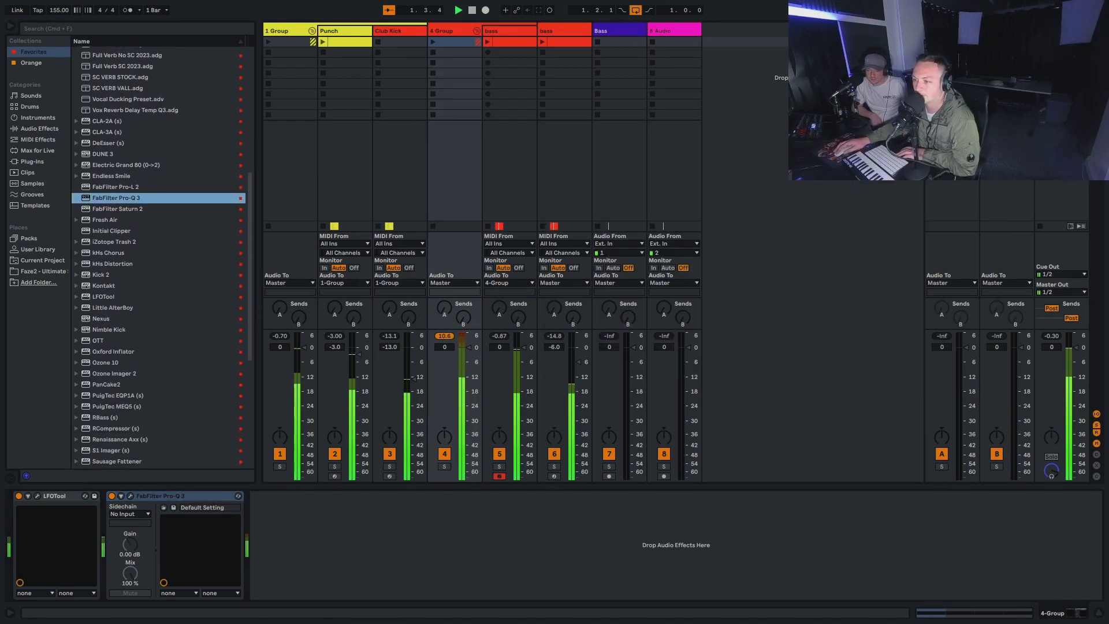
{"action": "left_click", "coordinate": [119, 264]}
{"action": "key", "text": "Return"}
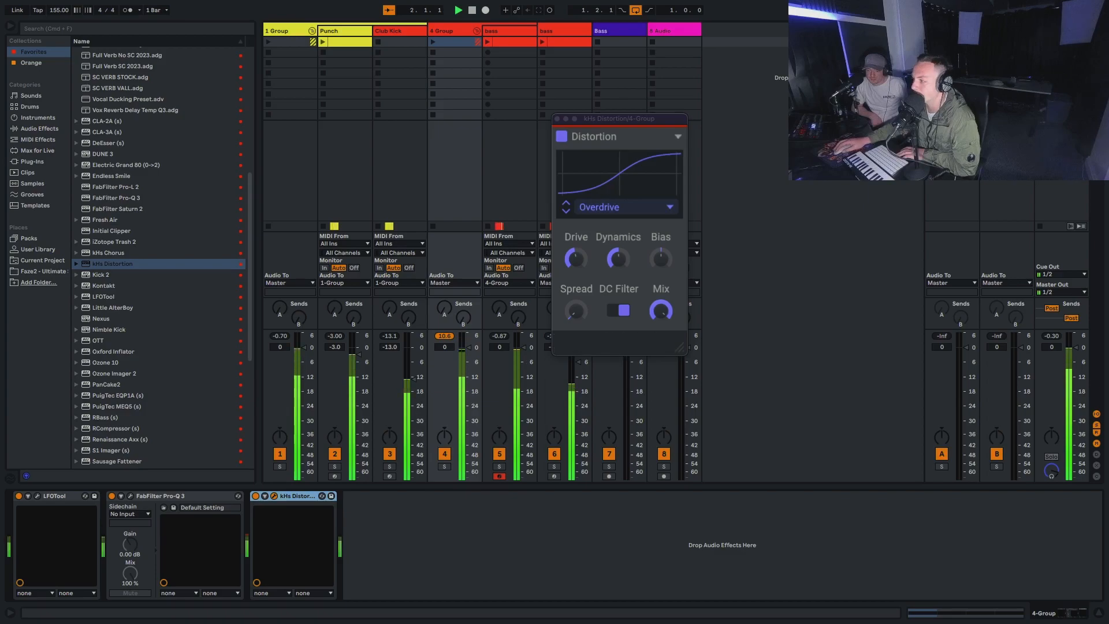
{"action": "left_click", "coordinate": [624, 207]}
{"action": "left_click", "coordinate": [607, 280]}
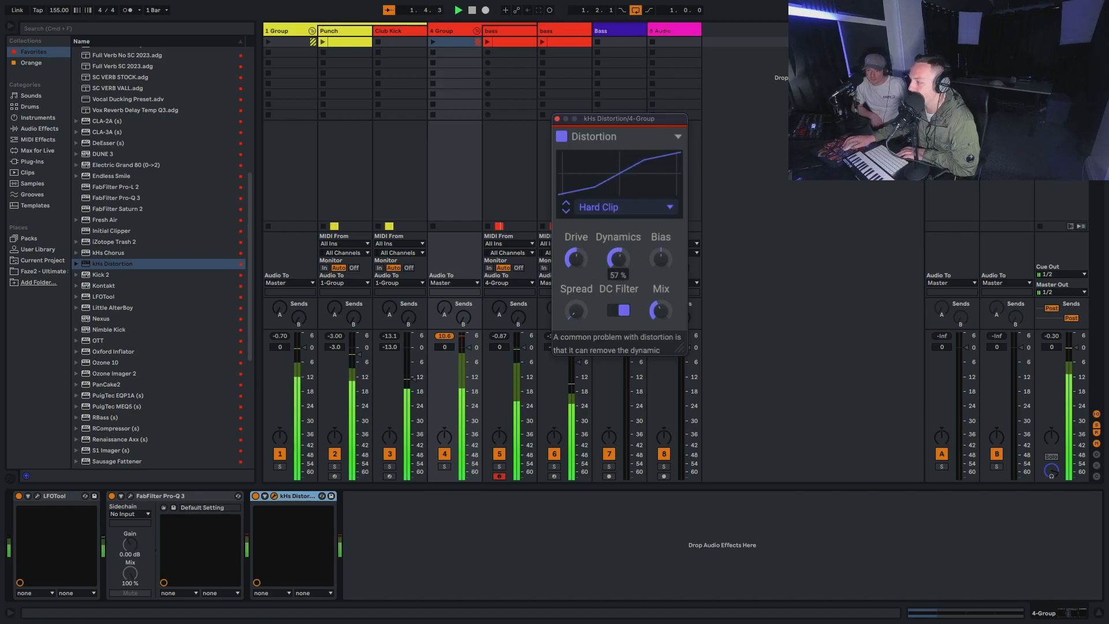
Solo the first bass track, add kHs Chorus to the bass group and set its Mix to 22%
{"action": "key", "text": "super+alt+p"}
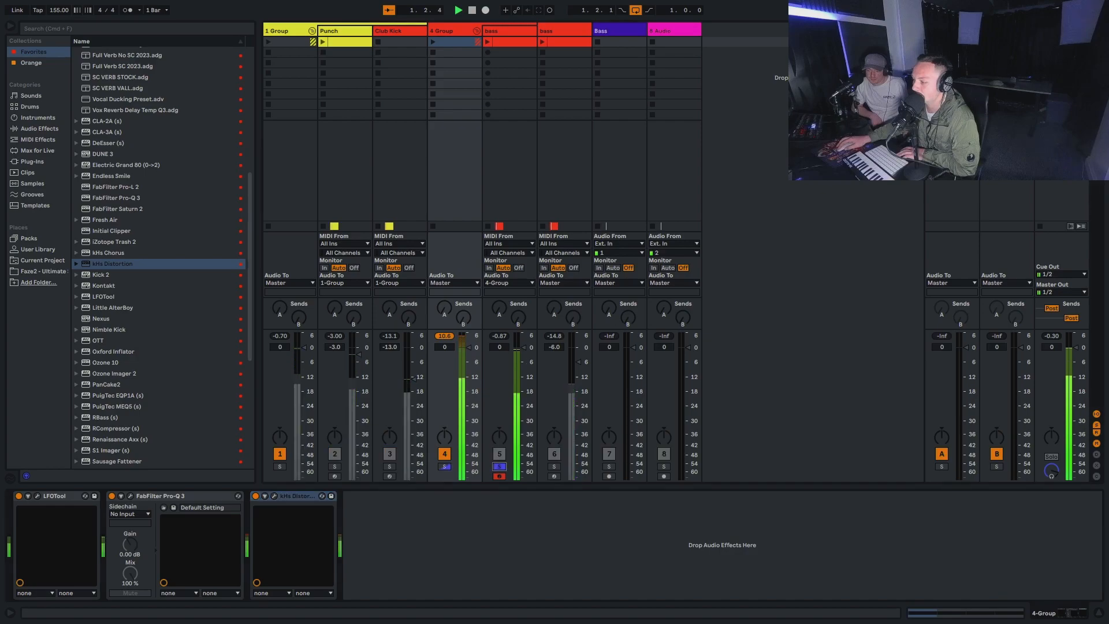
{"action": "scroll", "coordinate": [159, 260], "scroll_direction": "up", "scroll_amount": 3}
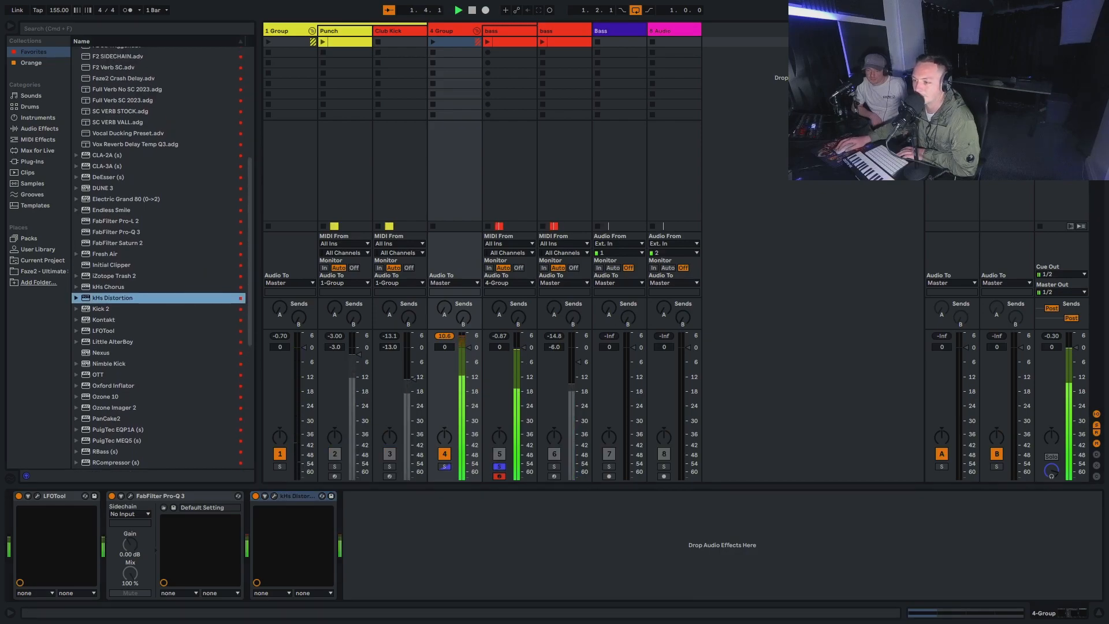
{"action": "key", "text": "Up"}
{"action": "key", "text": "Return"}
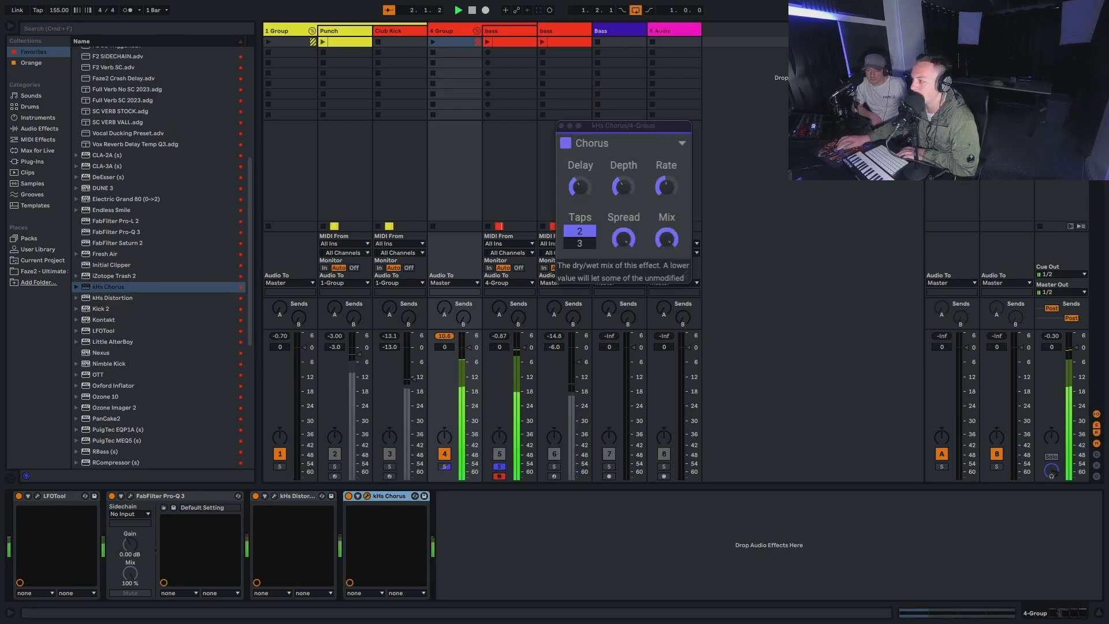
{"action": "left_click", "coordinate": [667, 239]}
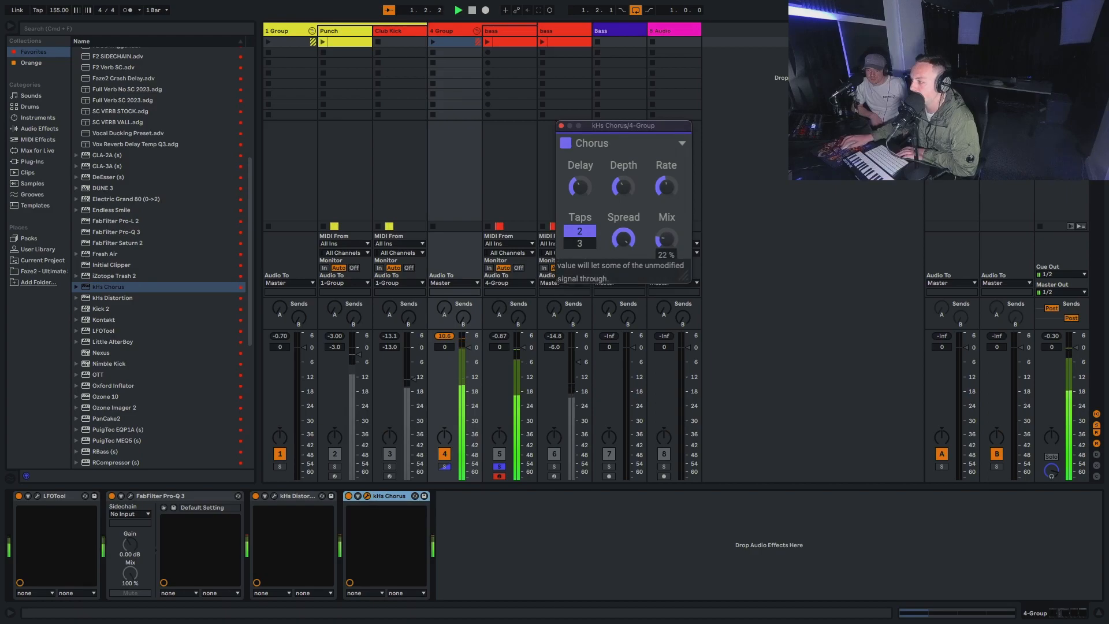
{"action": "key", "text": "space"}
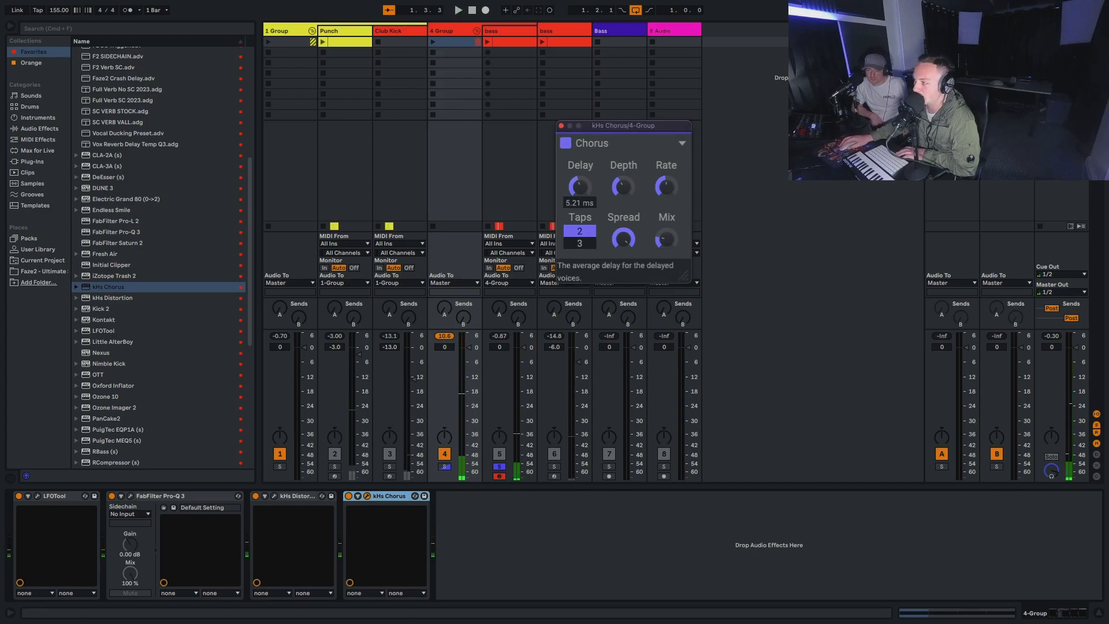
{"action": "key", "text": "space"}
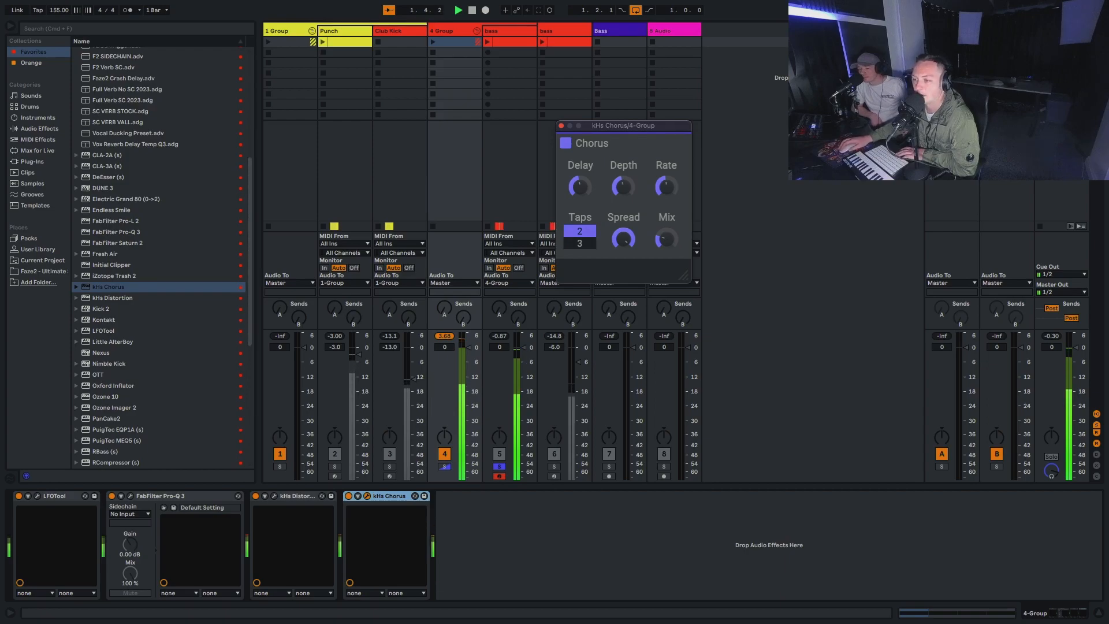
Add RBass to the bass group after the chorus, with Intensity at -2.0 and Freq at 144
{"action": "scroll", "coordinate": [116, 303], "scroll_direction": "down", "scroll_amount": 5}
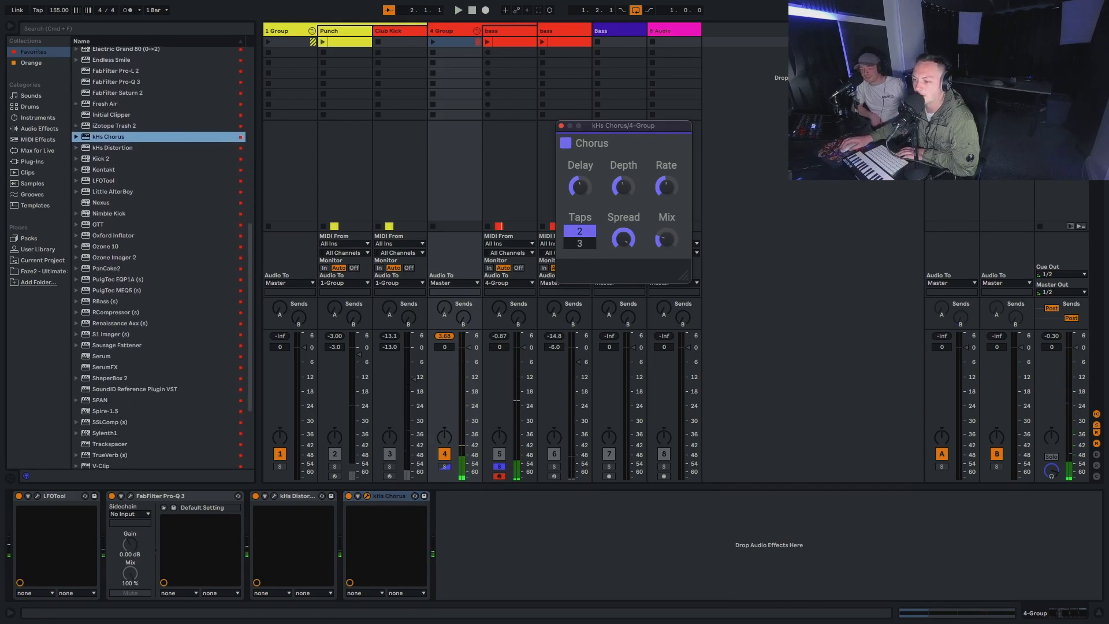
{"action": "left_click", "coordinate": [110, 302]}
{"action": "key", "text": "Return"}
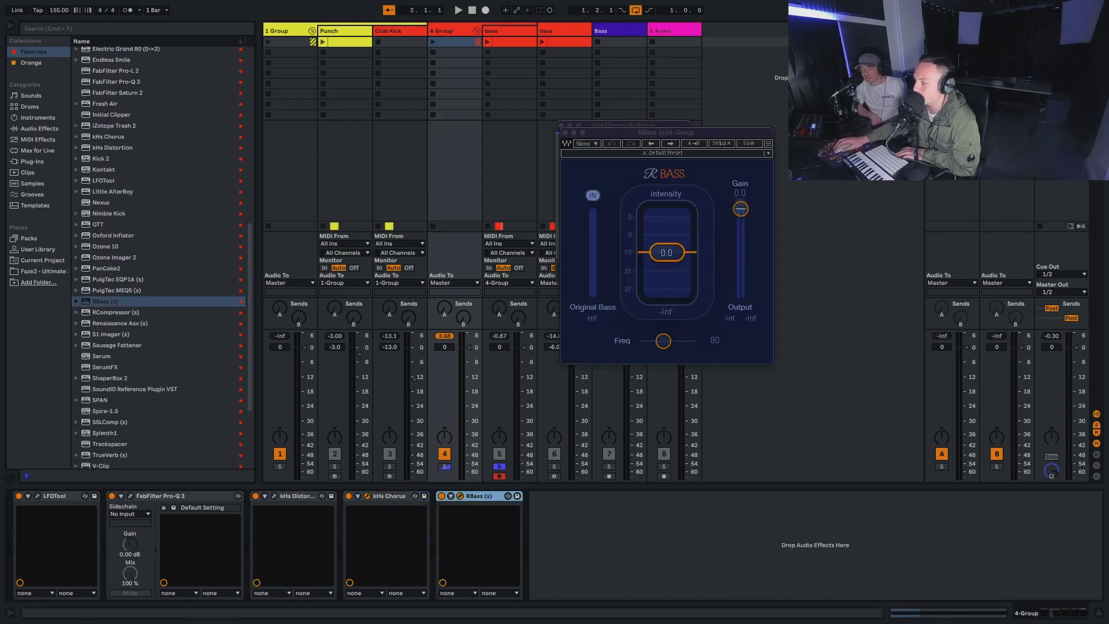
{"action": "left_click_drag", "start_coordinate": [667, 253], "coordinate": [667, 255]}
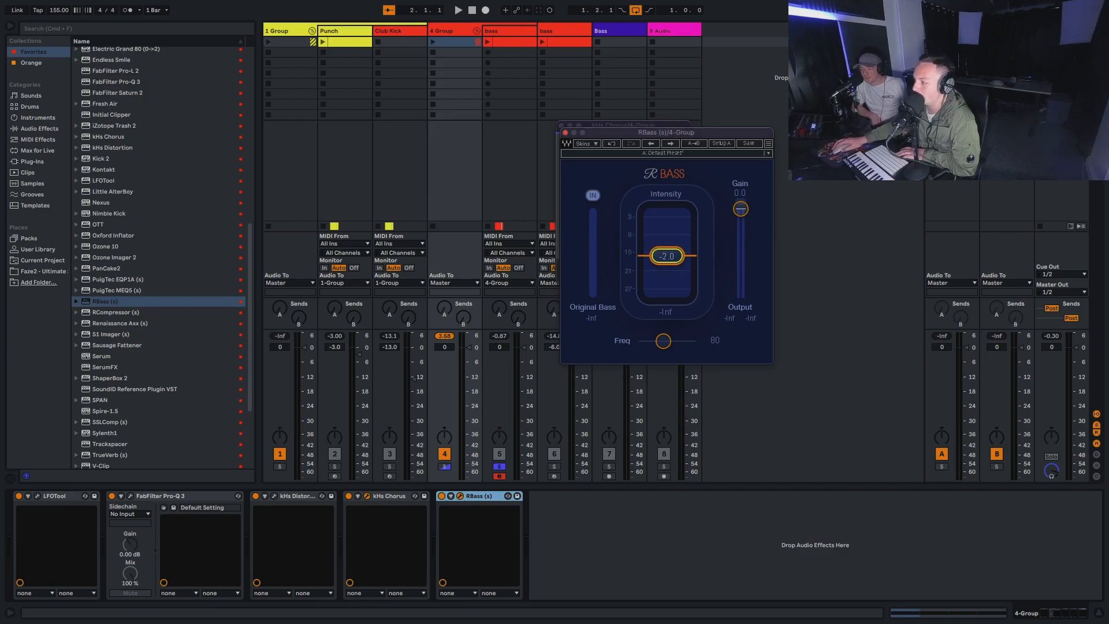
{"action": "key", "text": "space"}
{"action": "mouse_move", "coordinate": [663, 341]}
{"action": "left_mouse_down"}
{"action": "mouse_move", "coordinate": [682, 341]}
{"action": "mouse_move", "coordinate": [643, 341]}
{"action": "mouse_move", "coordinate": [692, 340]}
{"action": "mouse_move", "coordinate": [680, 341]}
{"action": "left_mouse_up"}
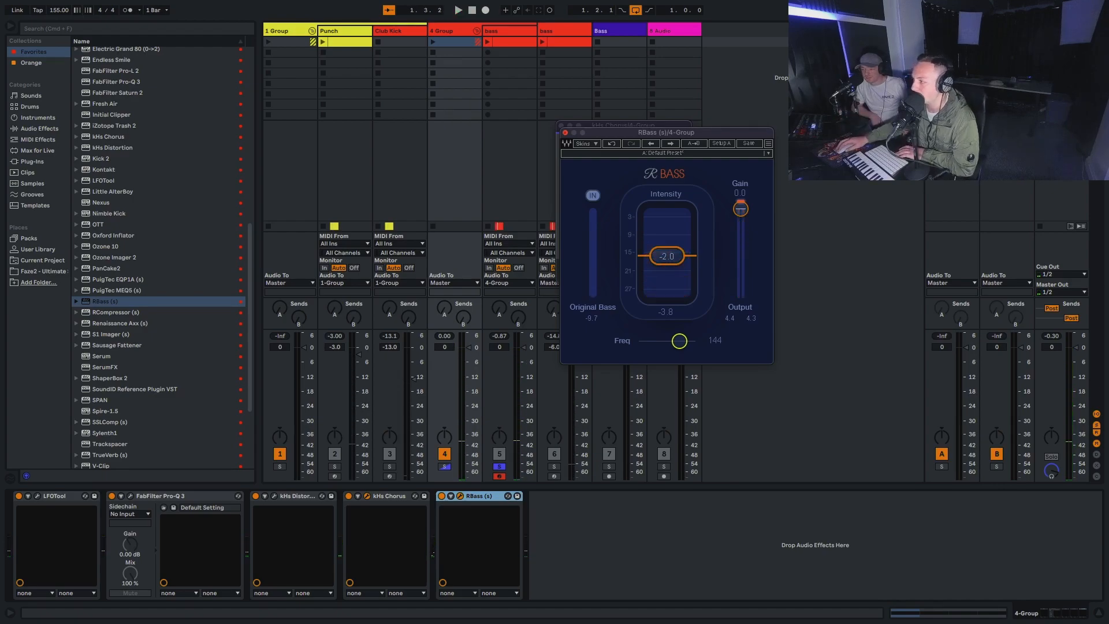
{"action": "left_click", "coordinate": [565, 132]}
{"action": "left_click", "coordinate": [561, 125]}
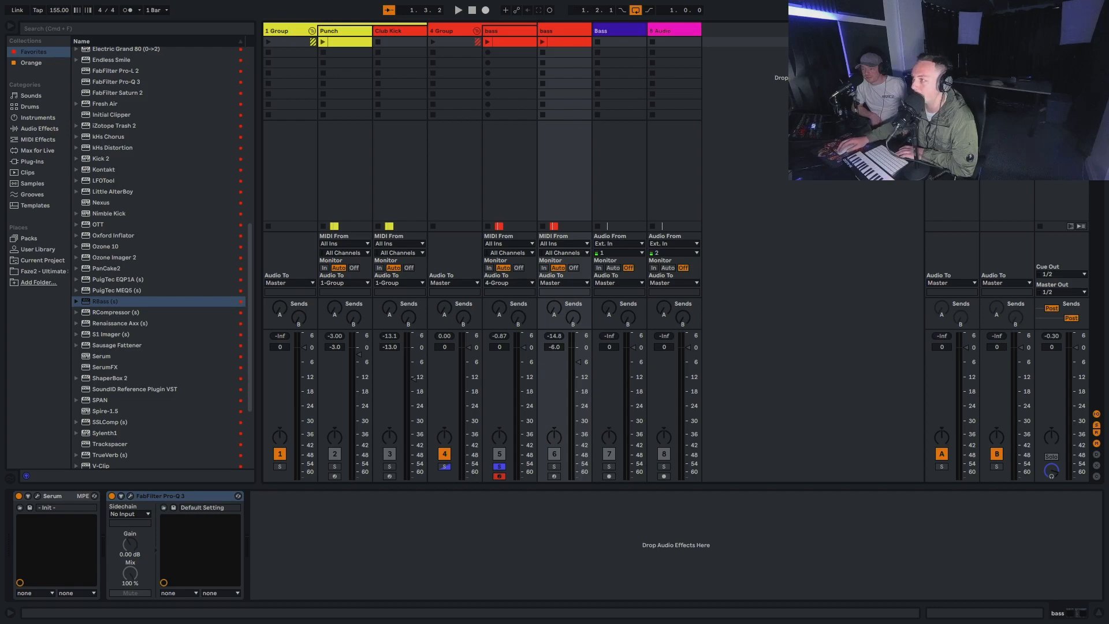
Play the soloed first bass track briefly and reselect the bass group to show its effect chain
{"action": "left_click", "coordinate": [509, 31]}
{"action": "key", "text": "space"}
{"action": "key", "text": "space"}
{"action": "left_click", "coordinate": [454, 42]}
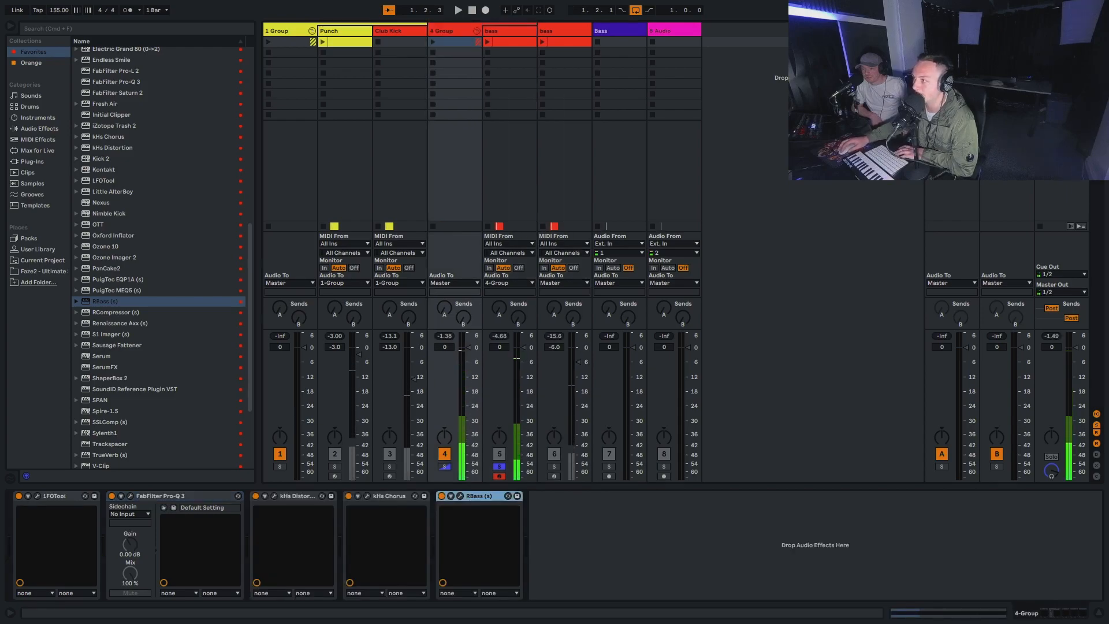
Unsolo the bass group and its first bass track, and set that track's volume to -2.0 dB during playback
{"action": "key", "text": "space"}
{"action": "left_click", "coordinate": [444, 466]}
{"action": "left_click", "coordinate": [445, 466]}
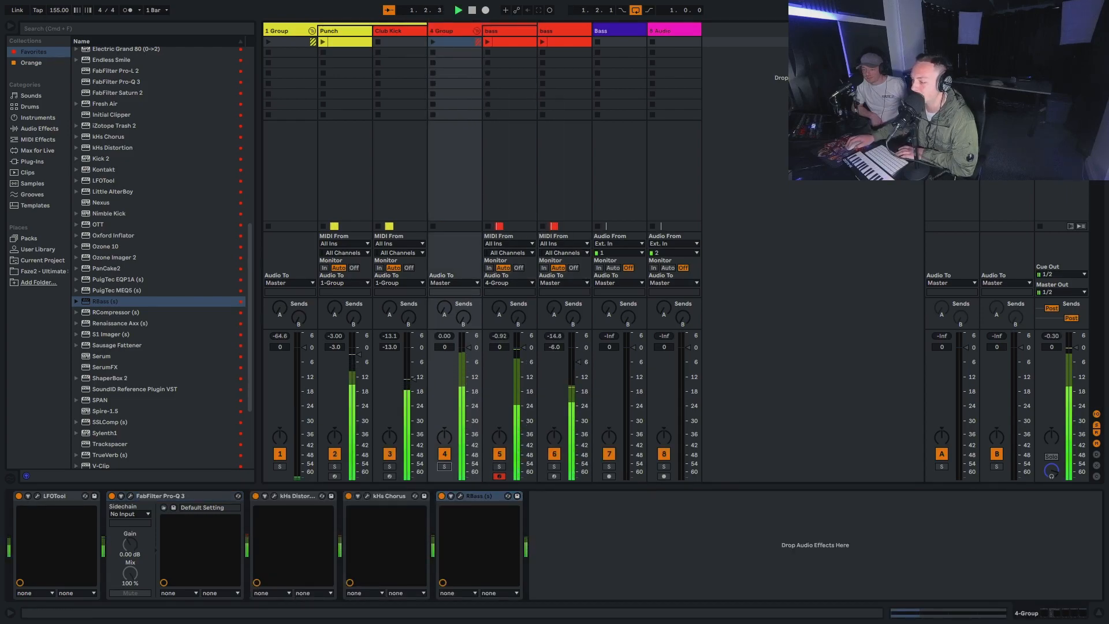
{"action": "left_click_drag", "start_coordinate": [523, 347], "coordinate": [524, 350]}
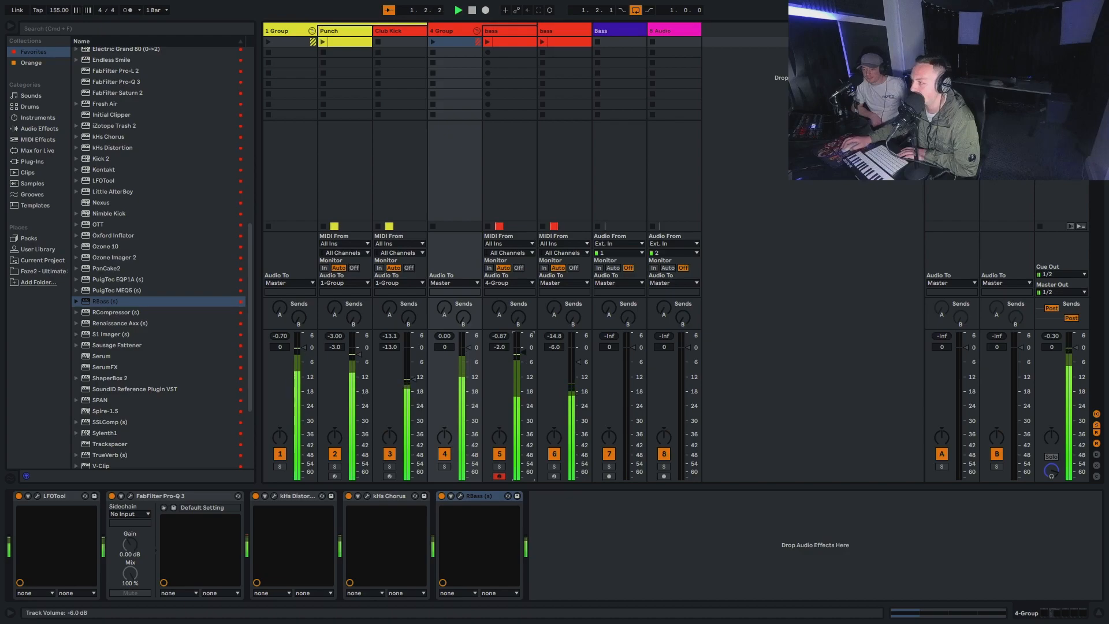
Add the UADx Pultec EQP-1A EQ after FabFilter Pro-Q 3 on the second bass track
{"action": "double_click", "coordinate": [563, 32]}
{"action": "key", "text": "space"}
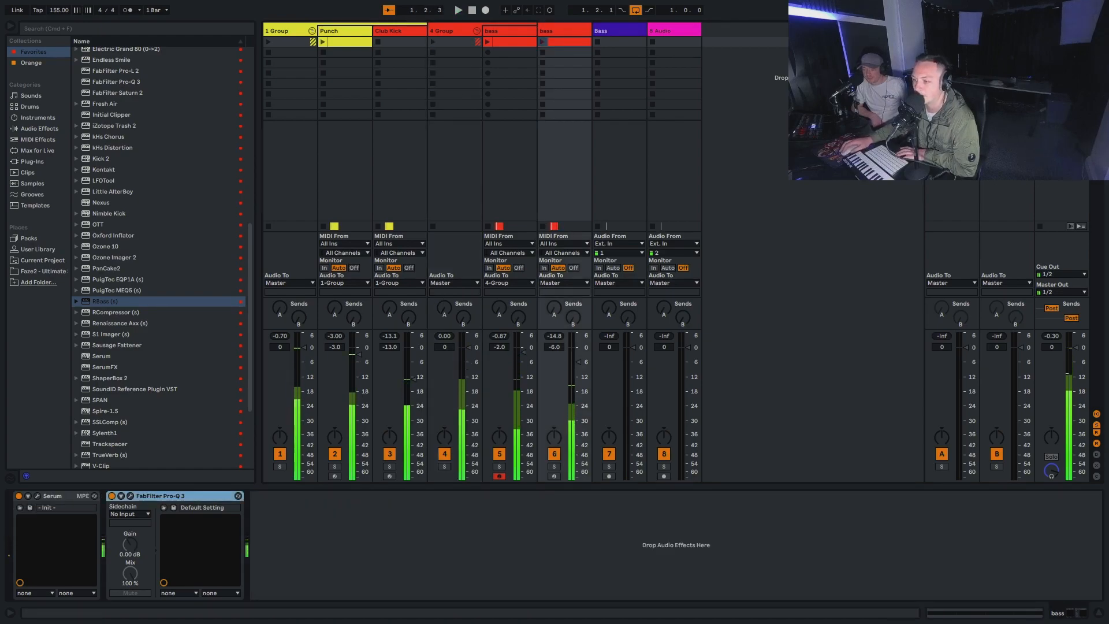
{"action": "scroll", "coordinate": [128, 327], "scroll_direction": "down", "scroll_amount": 5}
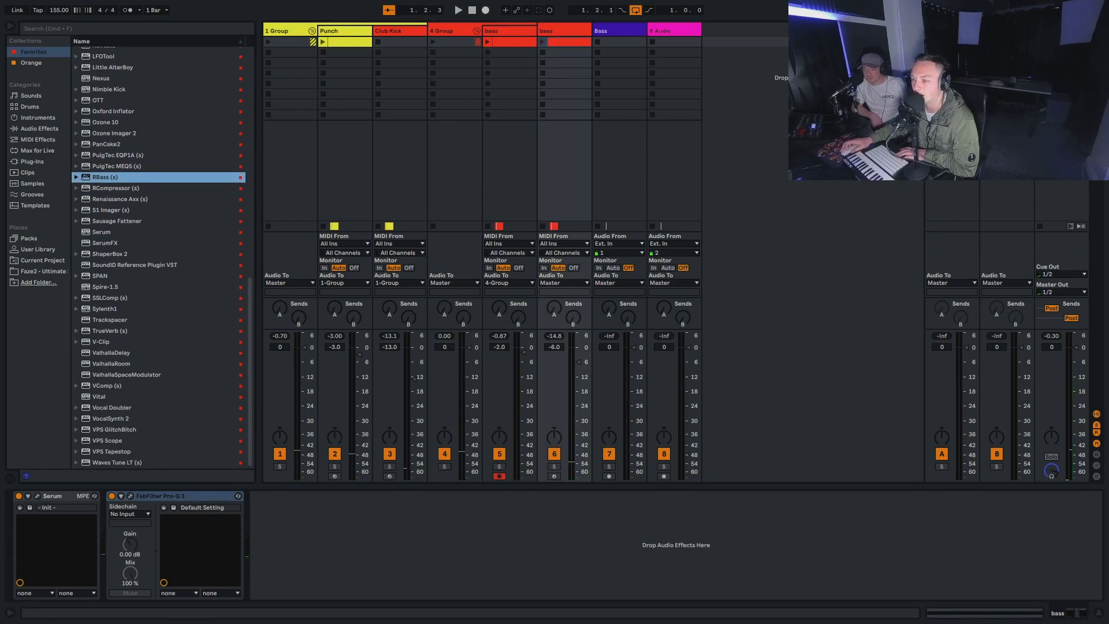
{"action": "scroll", "coordinate": [129, 260], "scroll_direction": "up", "scroll_amount": 9}
{"action": "left_click", "coordinate": [32, 63]}
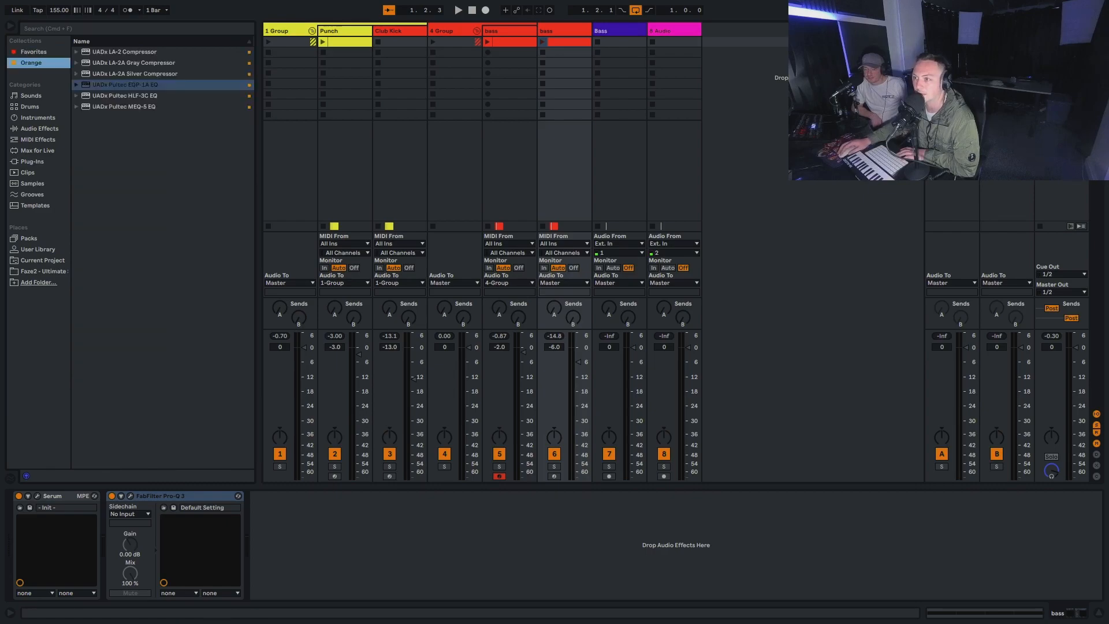
{"action": "left_click_drag", "start_coordinate": [125, 84], "coordinate": [347, 545]}
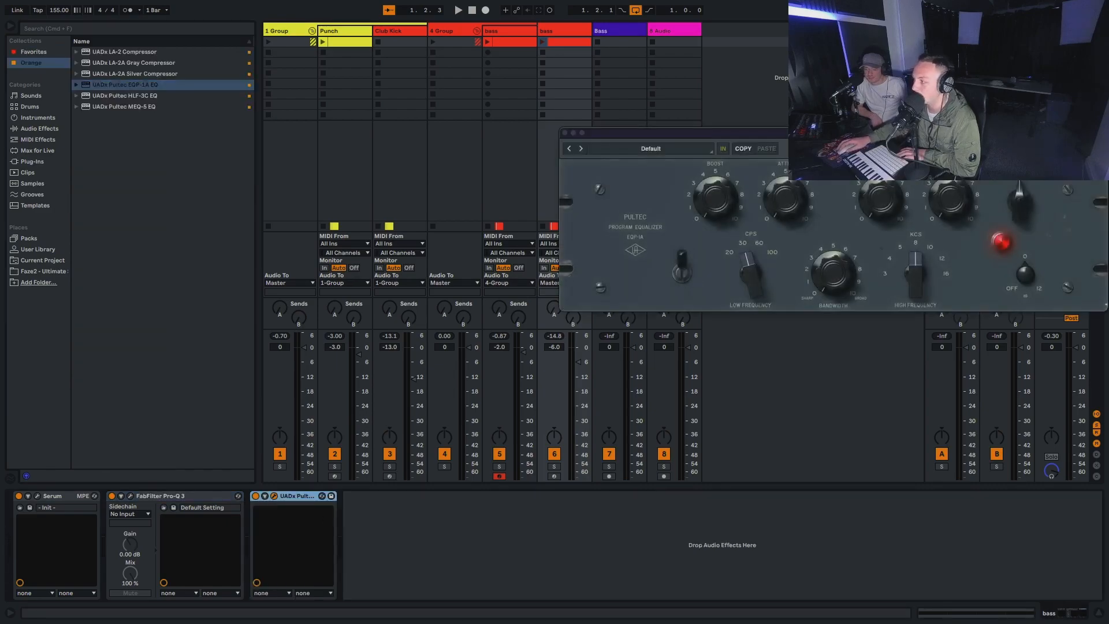
Load the Bass Sub preset from the Bass type in the Pultec EQP-1A and close the plug-in window
{"action": "left_click", "coordinate": [651, 149]}
{"action": "left_click", "coordinate": [483, 242]}
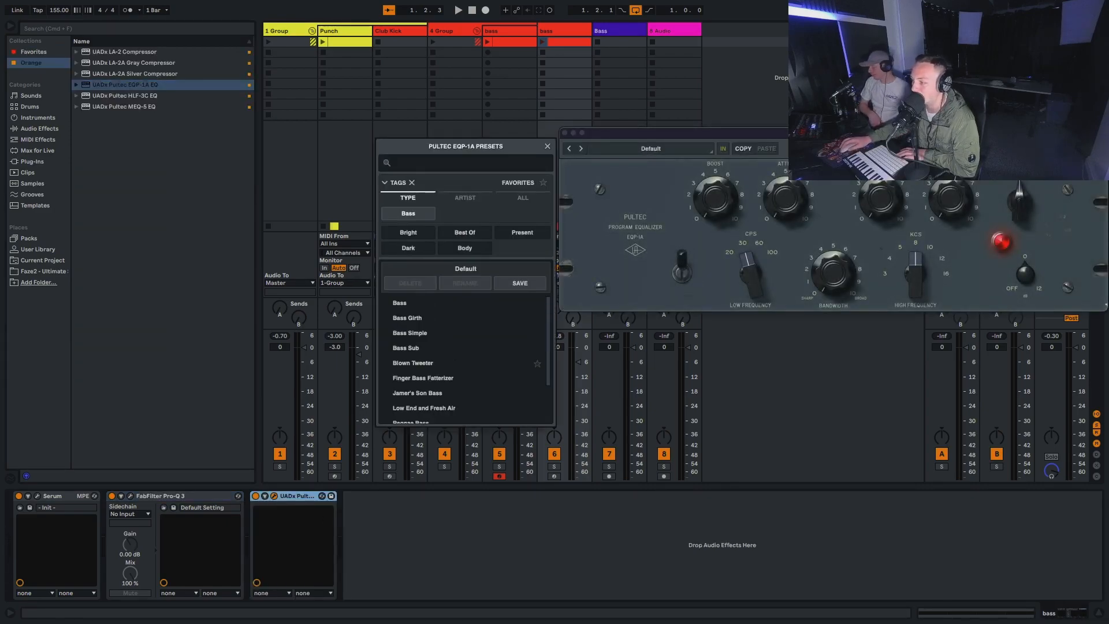
{"action": "scroll", "coordinate": [462, 360], "scroll_direction": "down", "scroll_amount": 3}
{"action": "scroll", "coordinate": [462, 347], "scroll_direction": "up", "scroll_amount": 1}
{"action": "left_click", "coordinate": [462, 325]}
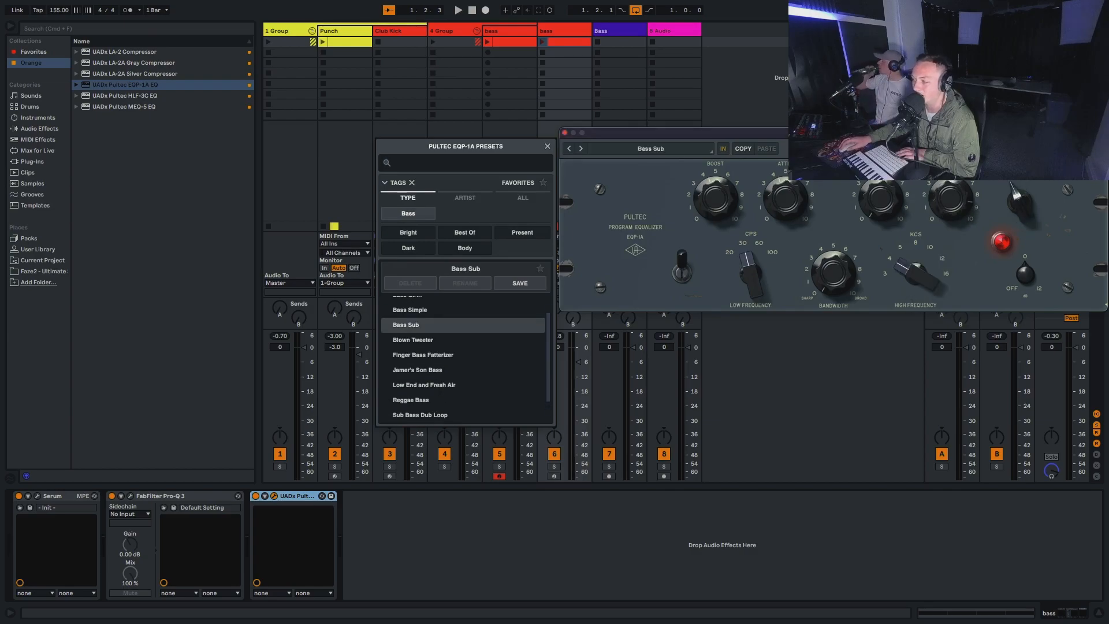
{"action": "left_click", "coordinate": [565, 133]}
Play the loop and set the second bass track's volume to -9.0 dB
{"action": "key", "text": "space"}
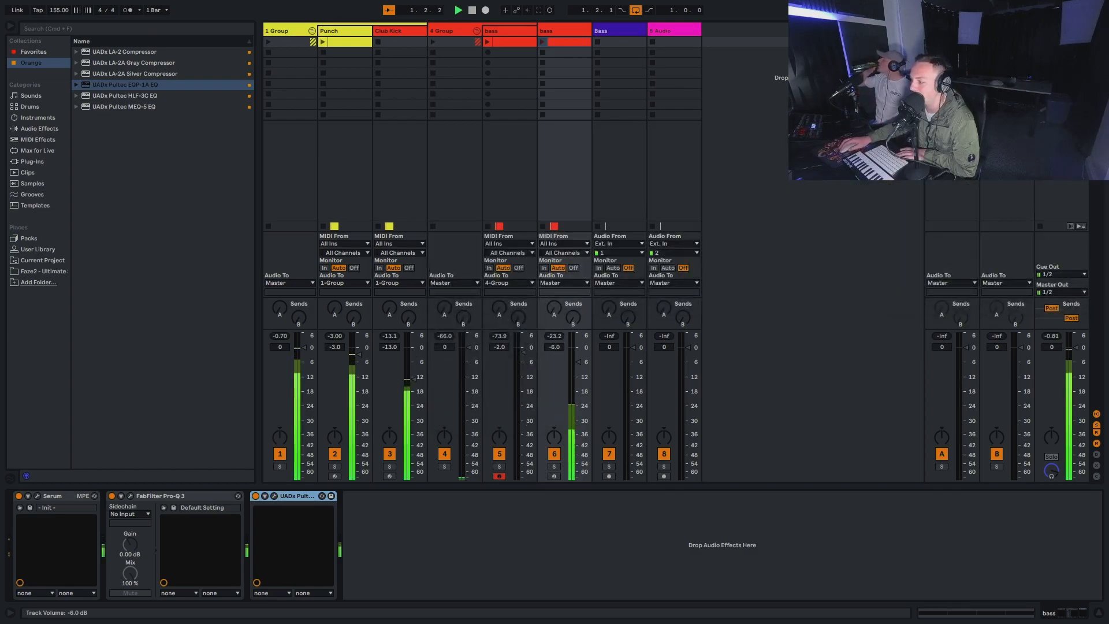
{"action": "left_click_drag", "start_coordinate": [579, 362], "coordinate": [578, 369]}
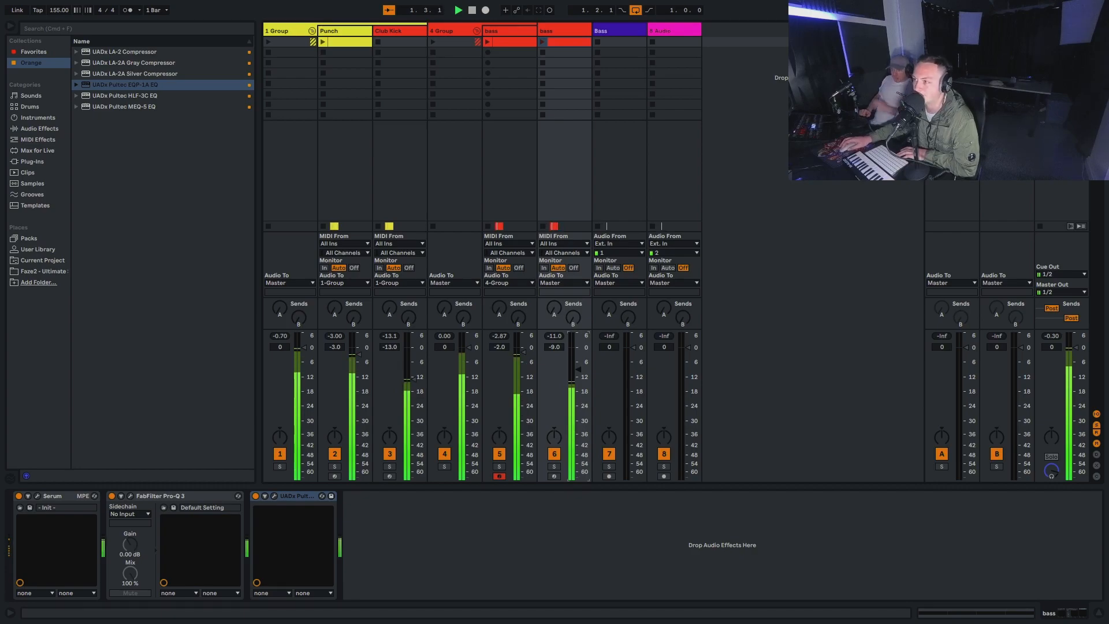
{"action": "key", "text": "space"}
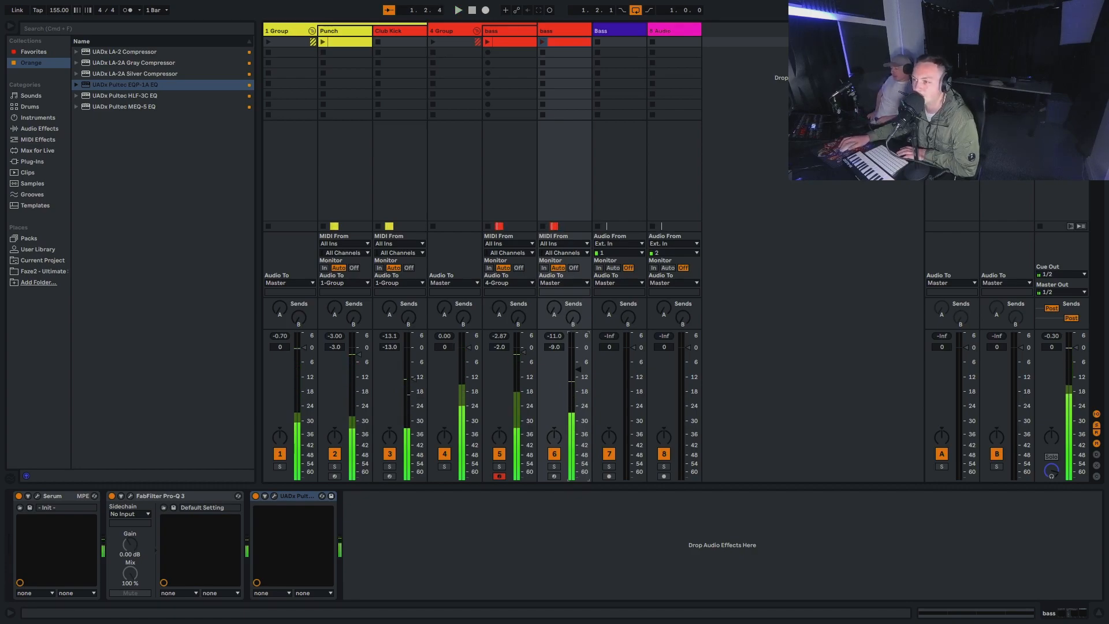
Collapse the kick and bass groups, and put the empty audio track into a new group
{"action": "left_click", "coordinate": [34, 52]}
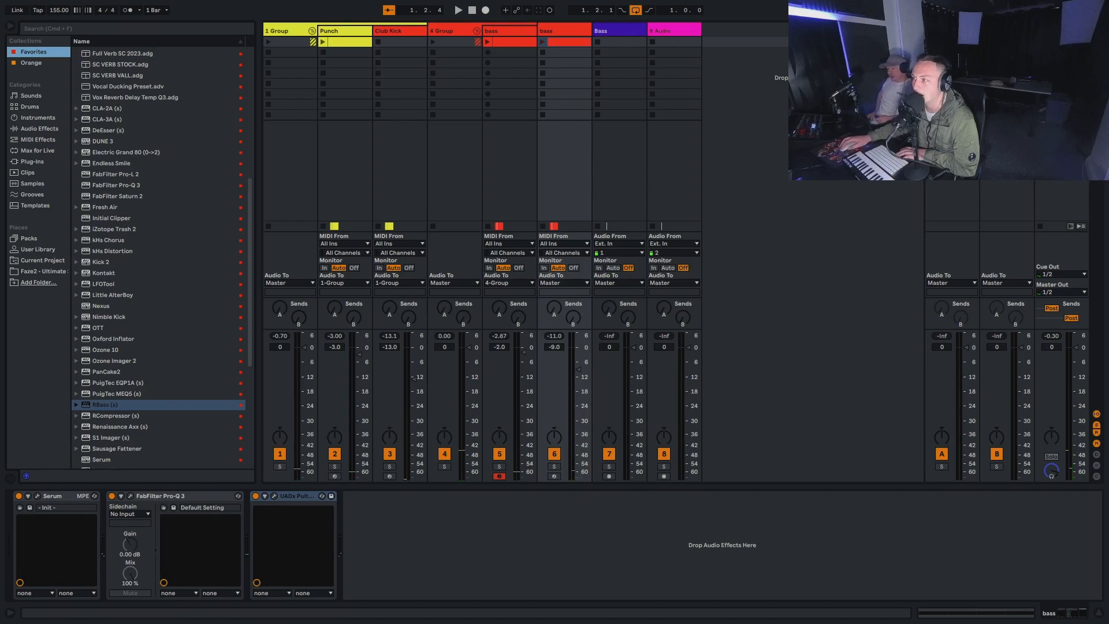
{"action": "left_click", "coordinate": [283, 31]}
{"action": "left_click", "coordinate": [312, 31]}
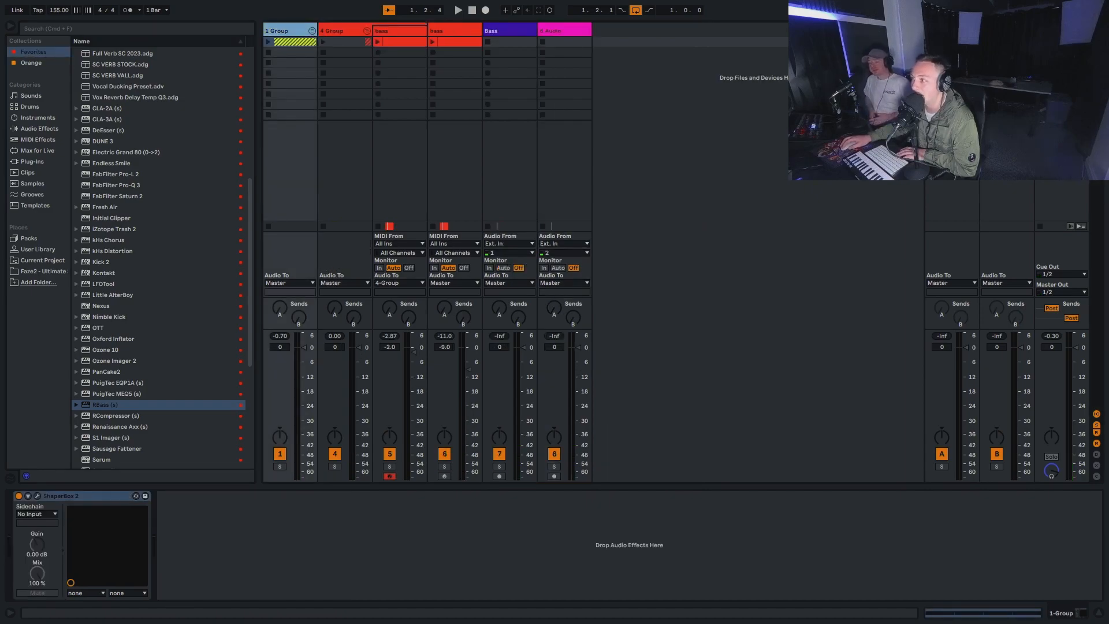
{"action": "left_click", "coordinate": [367, 31]}
{"action": "right_click", "coordinate": [282, 30]}
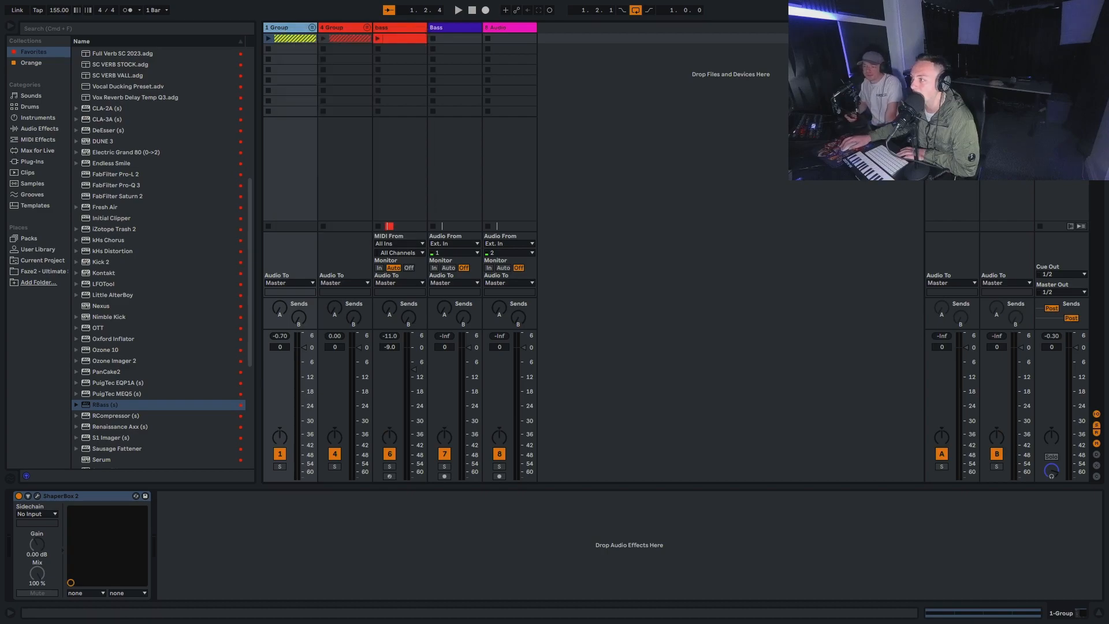
{"action": "right_click", "coordinate": [505, 29]}
{"action": "left_click", "coordinate": [534, 140]}
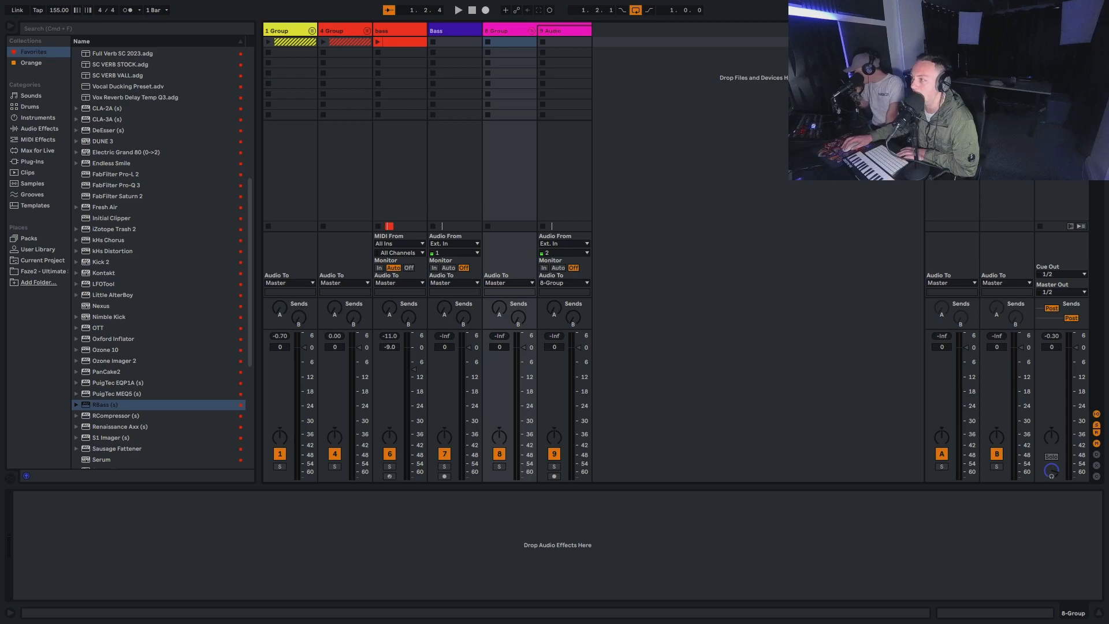
Move the kick group, the bass group and the second bass track into the new pink group
{"action": "left_click", "coordinate": [283, 31]}
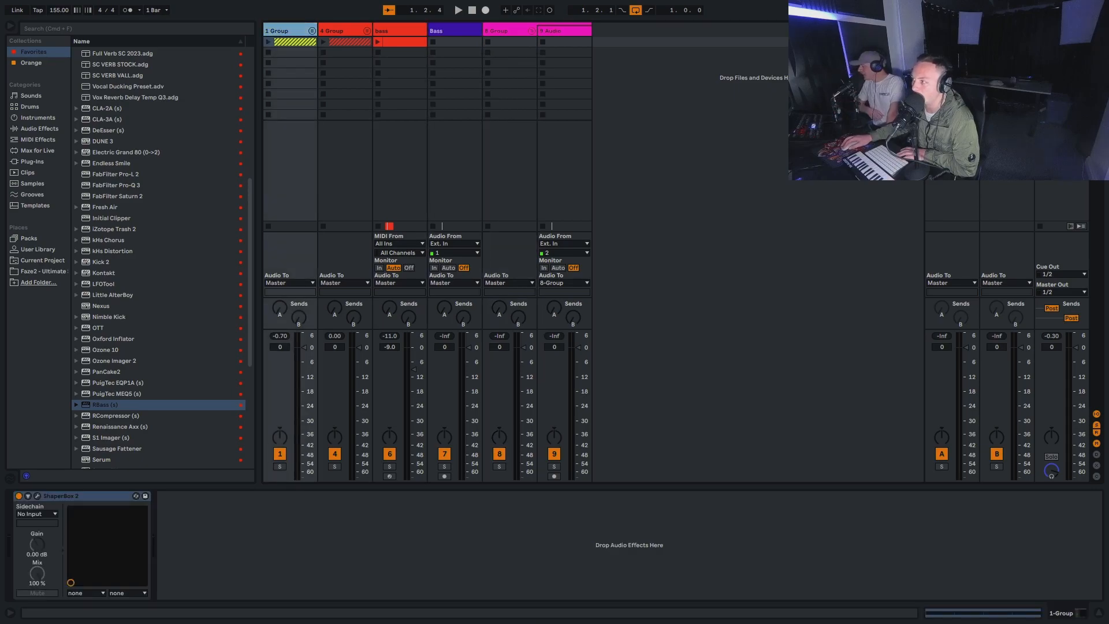
{"action": "left_click_drag", "start_coordinate": [283, 31], "coordinate": [541, 31]}
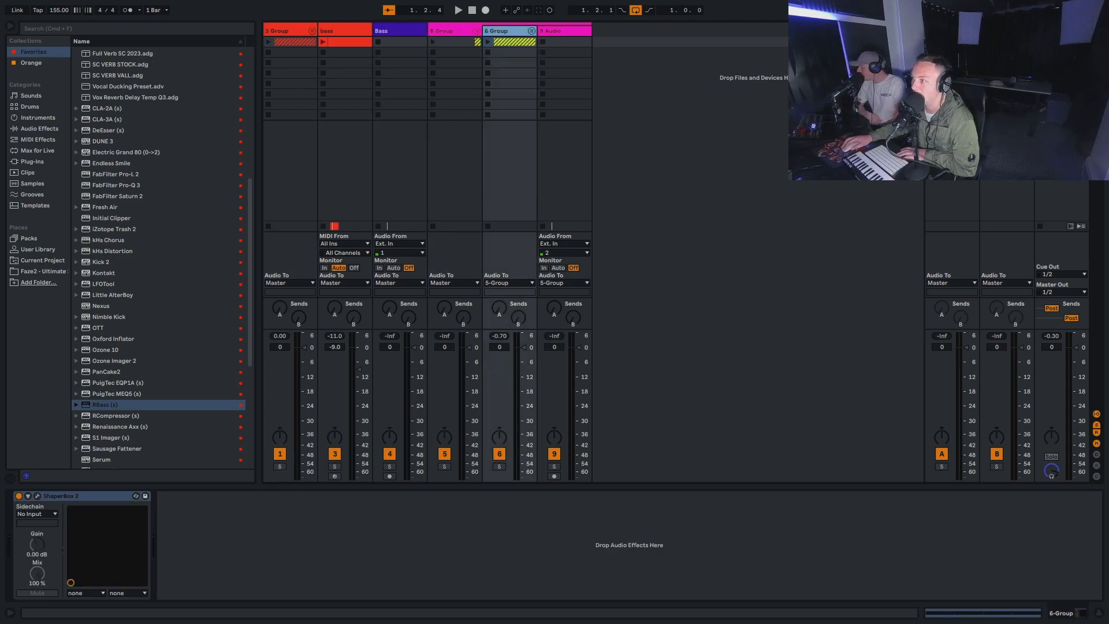
{"action": "left_click_drag", "start_coordinate": [283, 30], "coordinate": [538, 31]}
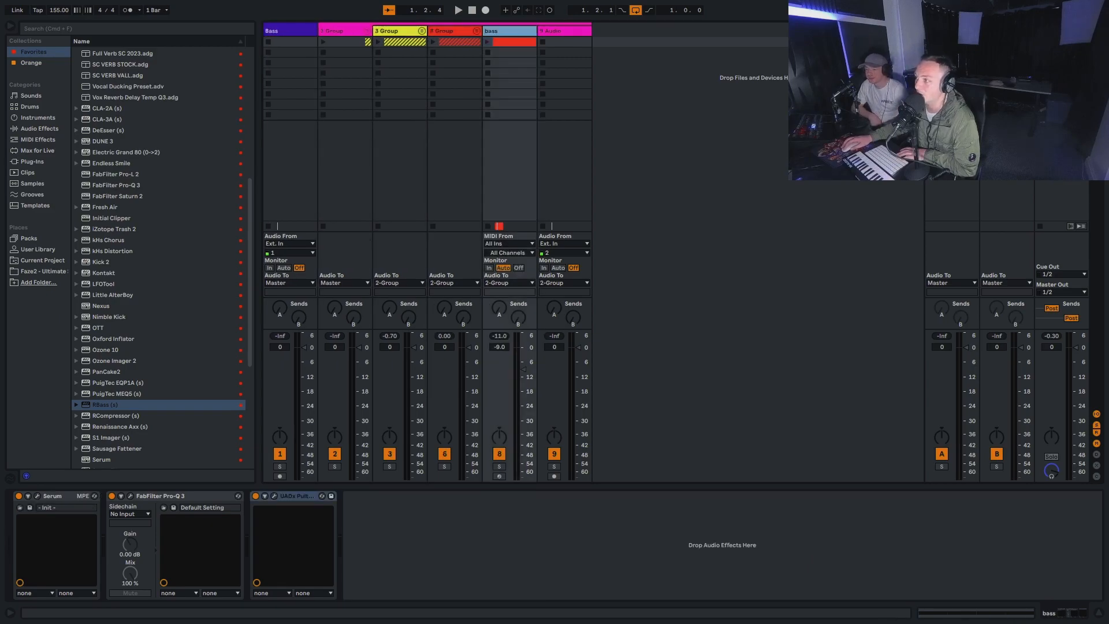
Add V-Clip to the combined kick and bass group and soften its Variable Soft Knee curve during playback
{"action": "left_click", "coordinate": [341, 31]}
{"action": "left_click", "coordinate": [342, 42]}
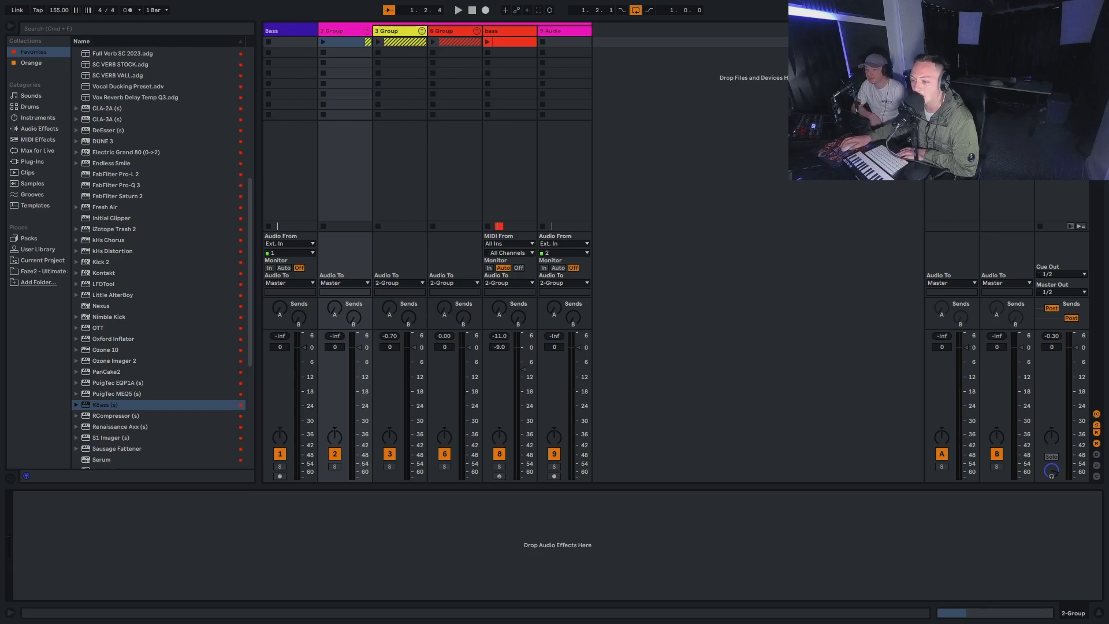
{"action": "scroll", "coordinate": [144, 321], "scroll_direction": "down", "scroll_amount": 8}
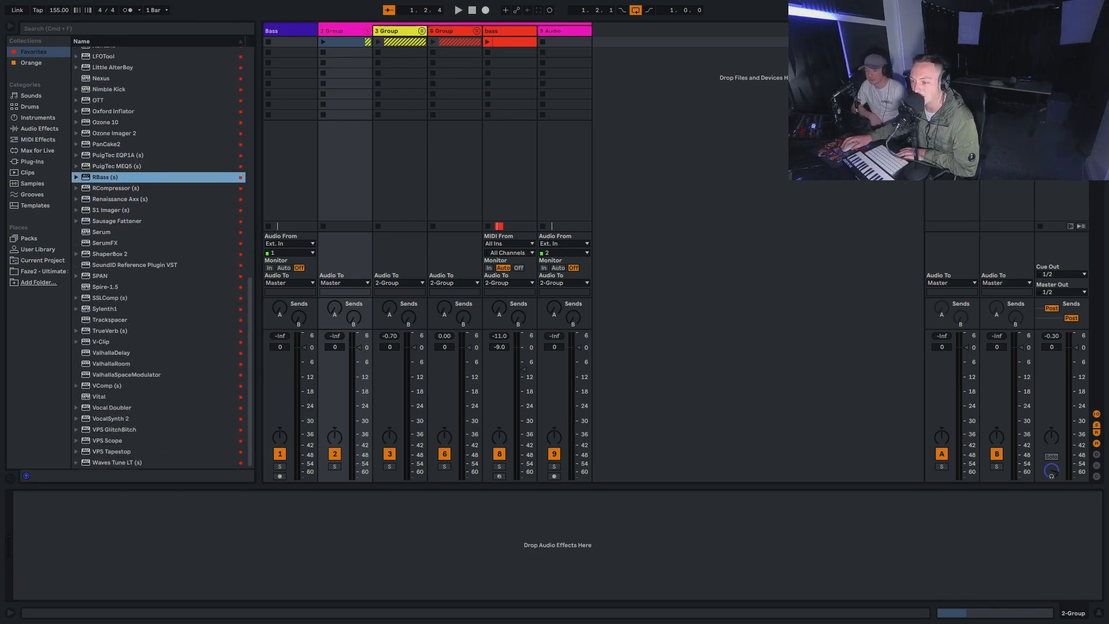
{"action": "double_click", "coordinate": [102, 342]}
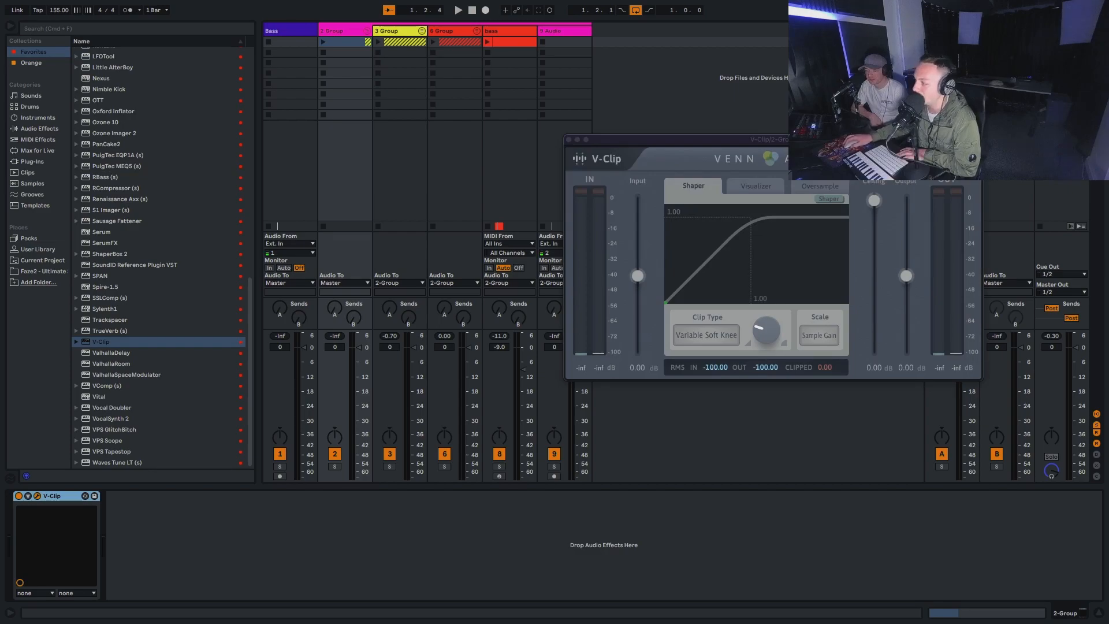
{"action": "left_click_drag", "start_coordinate": [767, 331], "coordinate": [767, 306]}
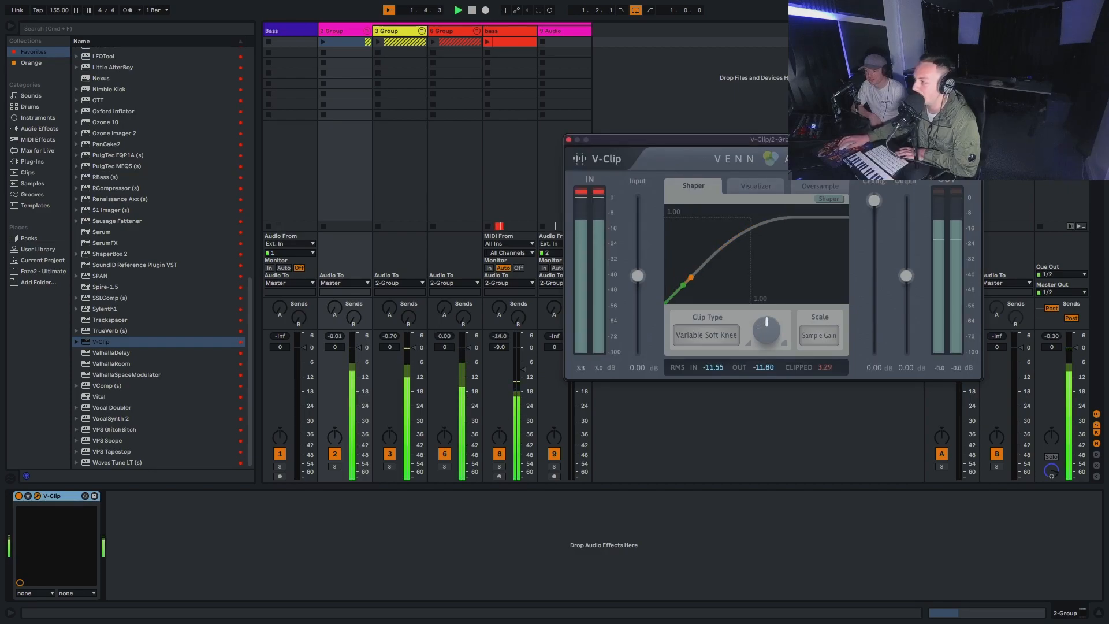
Show V-Clip's Visualizer, lower the ceiling to -1.45 dB and close the plug-in window
{"action": "left_click", "coordinate": [755, 186]}
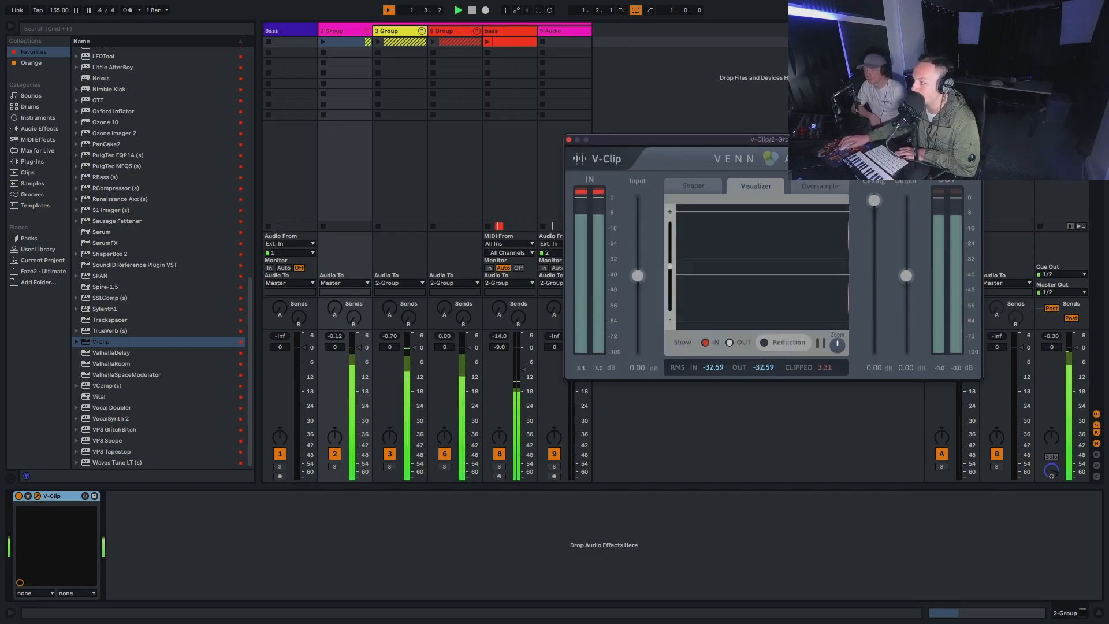
{"action": "left_click_drag", "start_coordinate": [874, 201], "coordinate": [874, 209]}
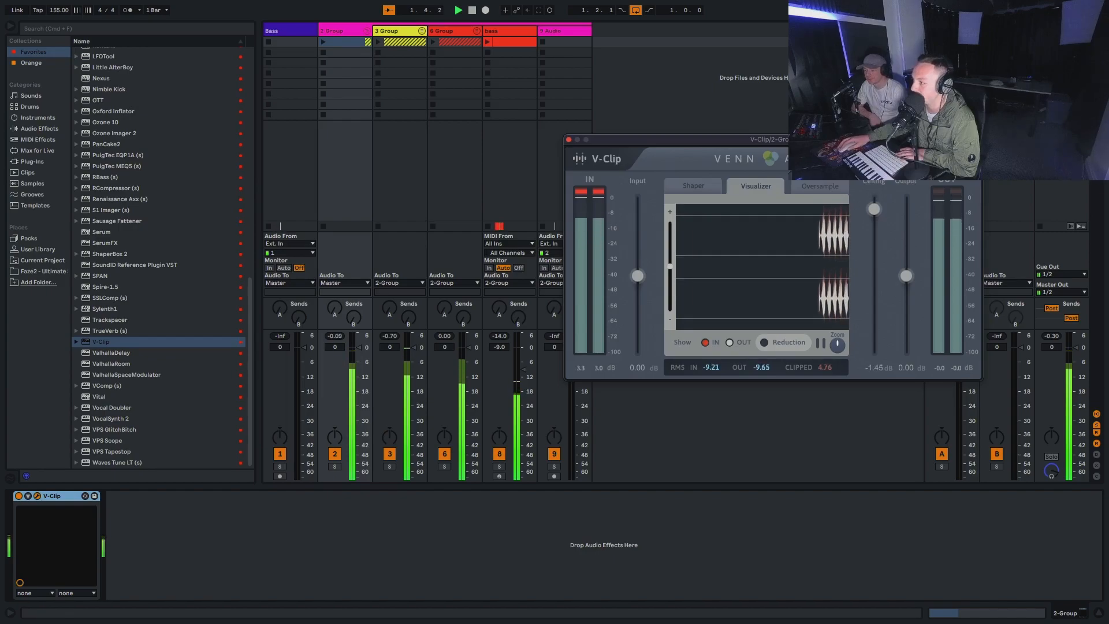
{"action": "key", "text": "super+w"}
Add Oxford Inflator after V-Clip on the combined group and set its Curve to 24.9
{"action": "scroll", "coordinate": [159, 254], "scroll_direction": "up", "scroll_amount": 3}
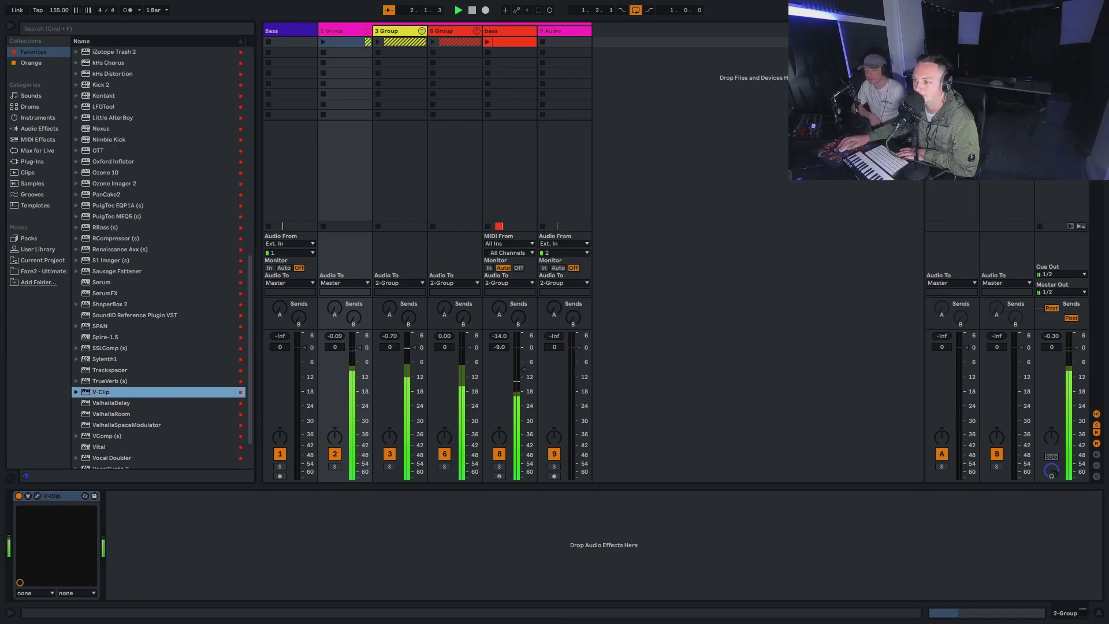
{"action": "left_click_drag", "start_coordinate": [113, 162], "coordinate": [202, 543]}
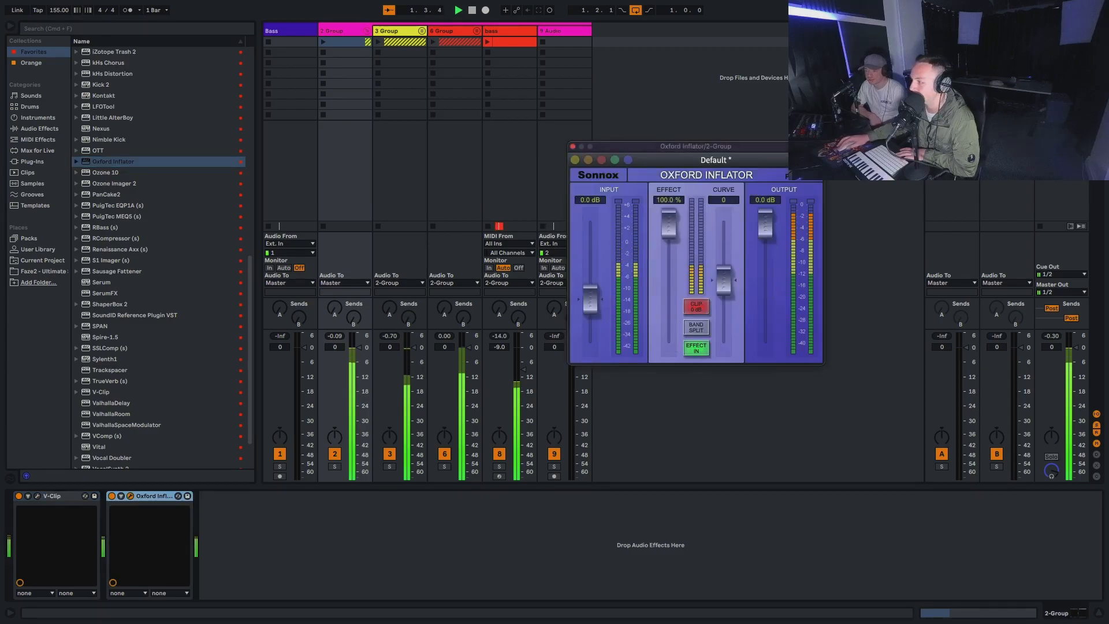
{"action": "left_click_drag", "start_coordinate": [724, 279], "coordinate": [724, 249]}
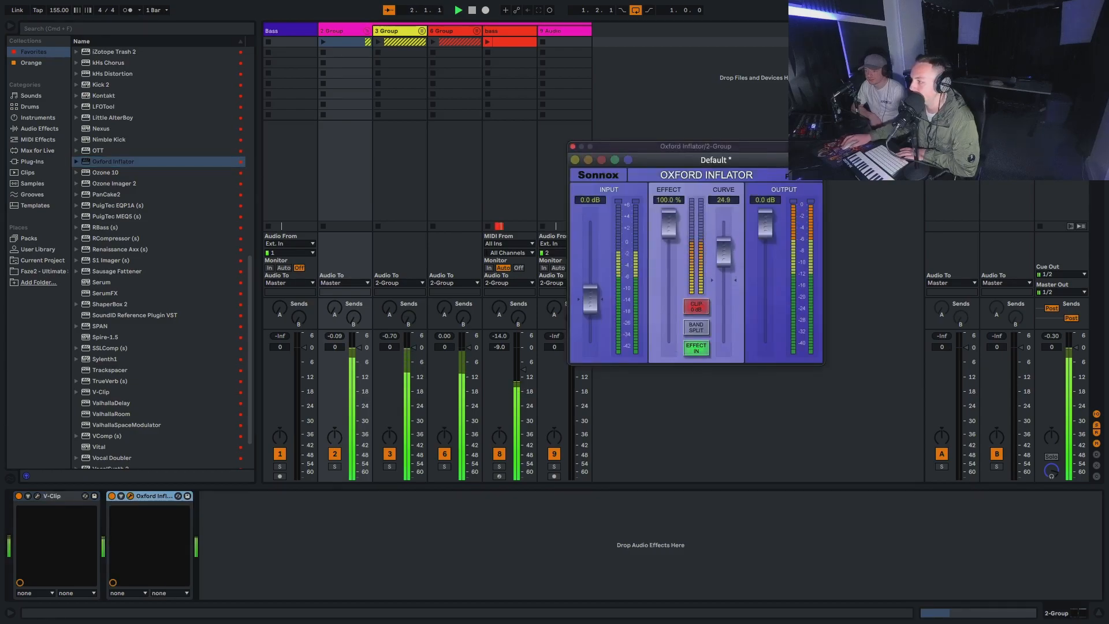
{"action": "left_click", "coordinate": [572, 146]}
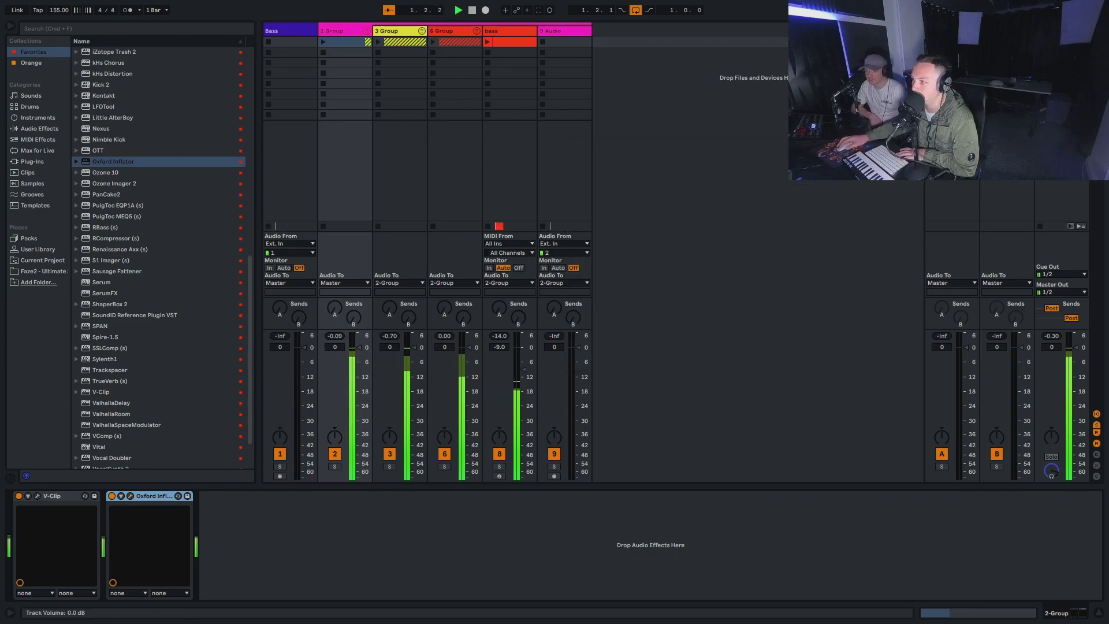
Set the kick group's volume to -3.0 dB and the bass group's volume to -2.7 dB, and stop playback
{"action": "left_click_drag", "start_coordinate": [408, 347], "coordinate": [412, 350]}
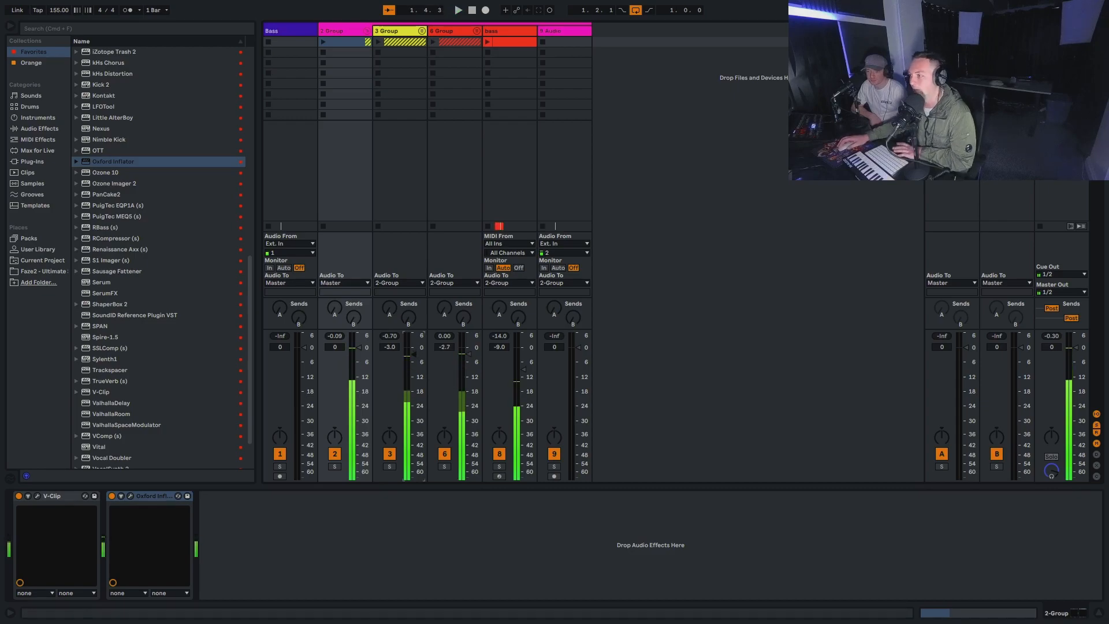
{"action": "left_click", "coordinate": [693, 231]}
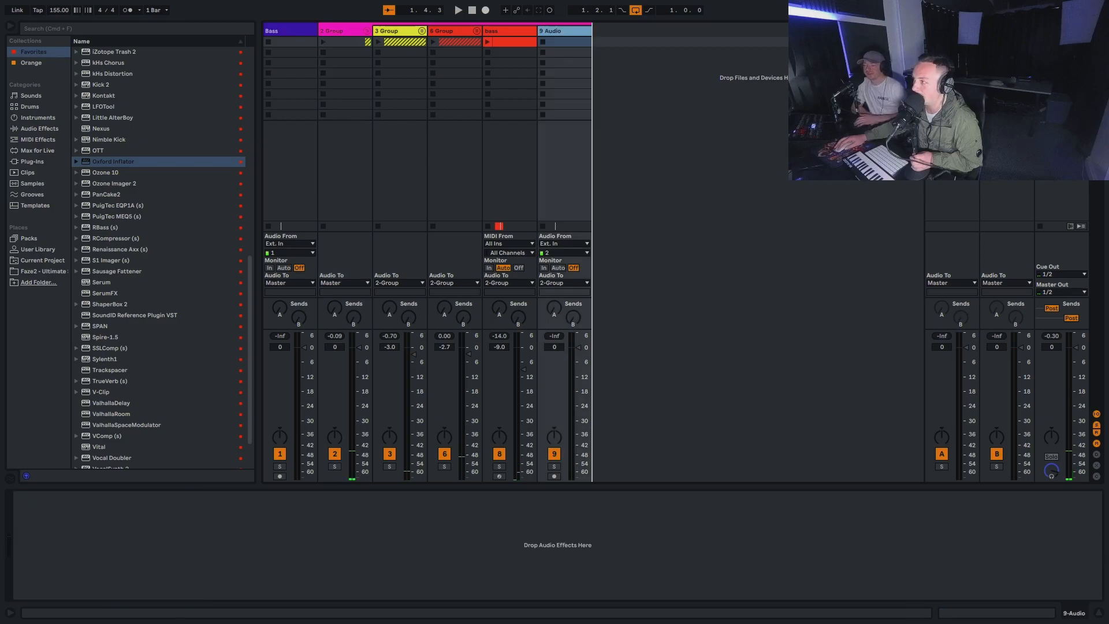
Move the empty audio track out of the combined group, and select the kick group in the Arrangement View
{"action": "left_click_drag", "start_coordinate": [563, 31], "coordinate": [612, 32]}
{"action": "key", "text": "Tab"}
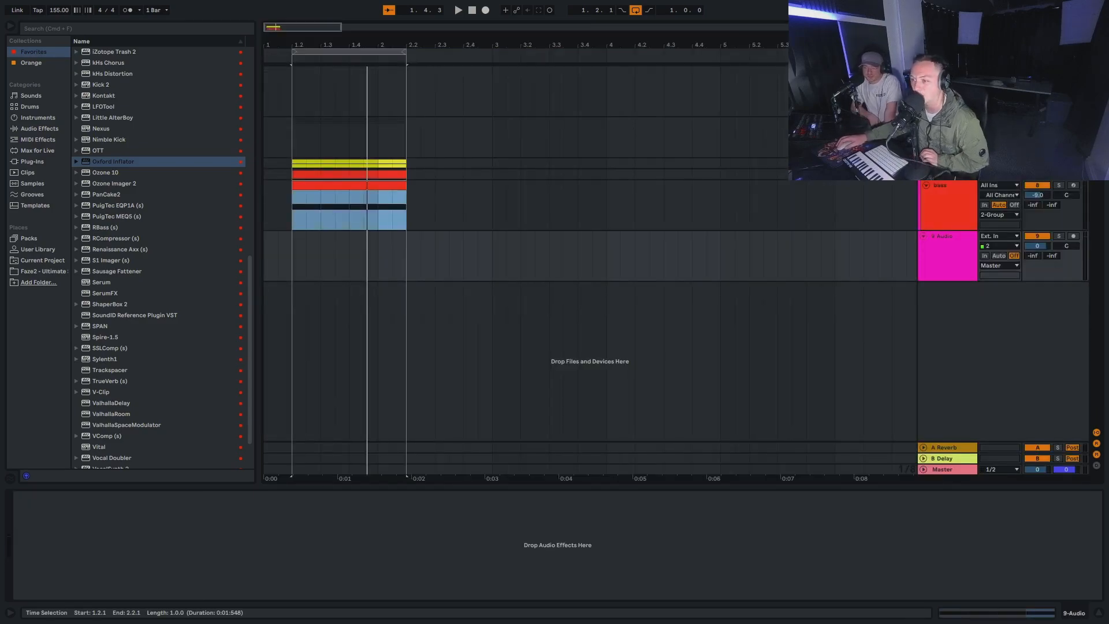
{"action": "left_click", "coordinate": [948, 243]}
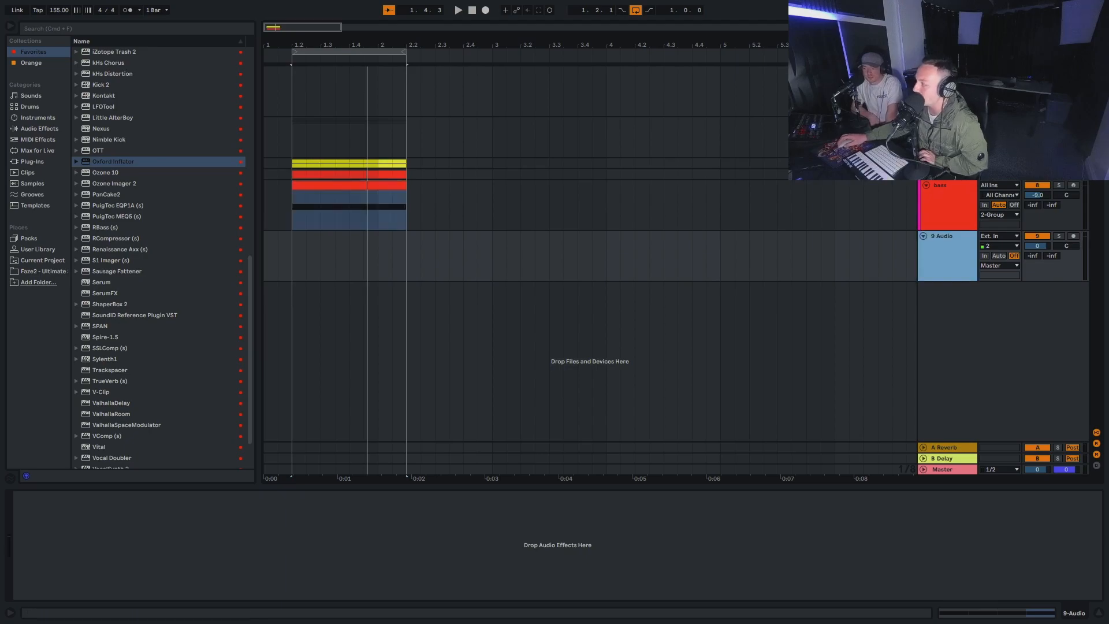
{"action": "scroll", "coordinate": [144, 225], "scroll_direction": "down", "scroll_amount": 3}
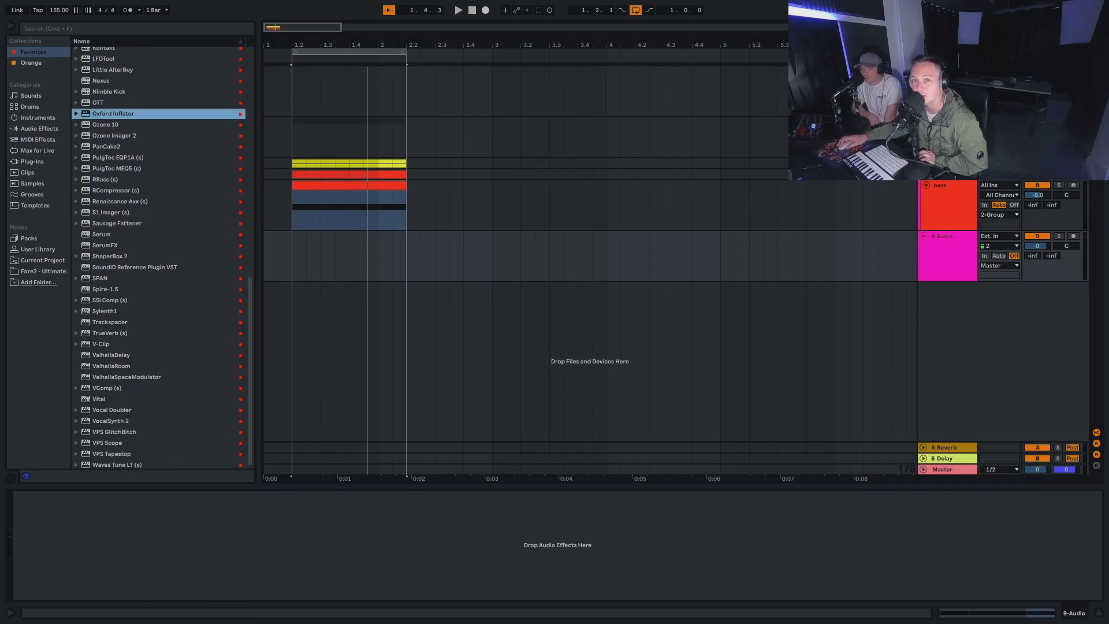
{"action": "scroll", "coordinate": [159, 257], "scroll_direction": "down", "scroll_amount": 1}
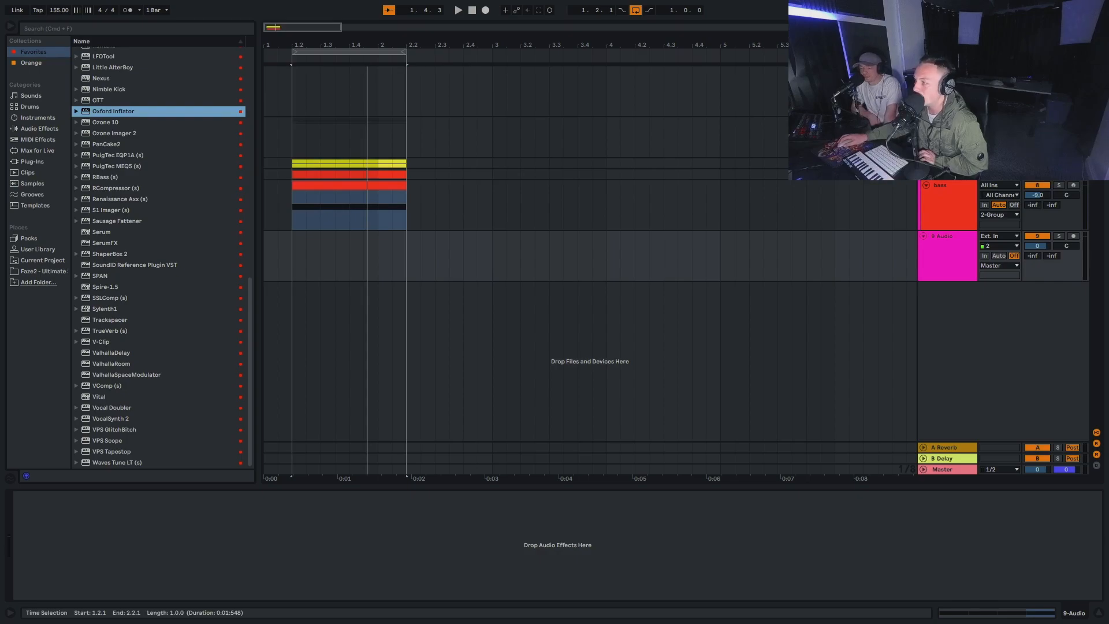
{"action": "left_click", "coordinate": [947, 164]}
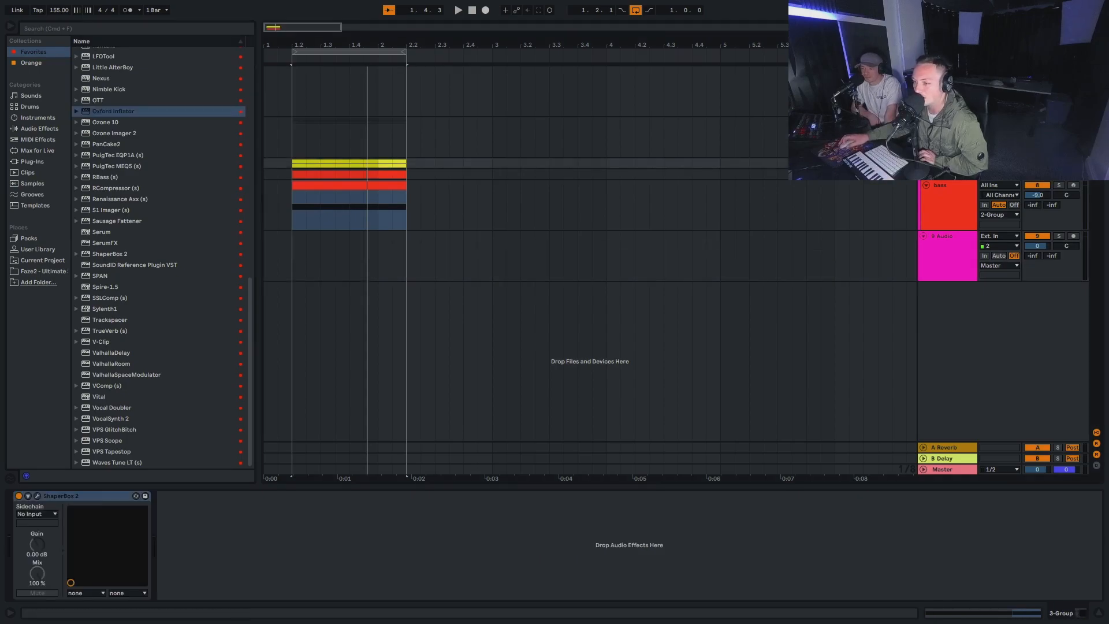
Add ValhallaRoom to the kick group with 500 ms predelay, 8.45 s decay, 15000 Hz high cut and 100% depth, and close its window
{"action": "scroll", "coordinate": [128, 132], "scroll_direction": "up", "scroll_amount": 1}
{"action": "left_click", "coordinate": [127, 131]}
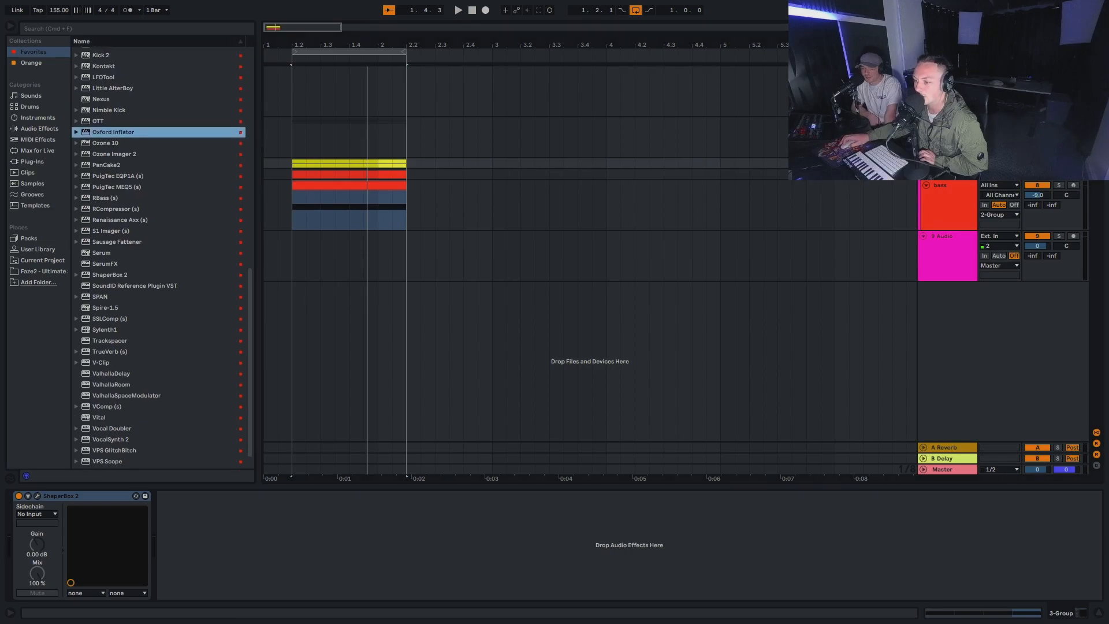
{"action": "double_click", "coordinate": [111, 385]}
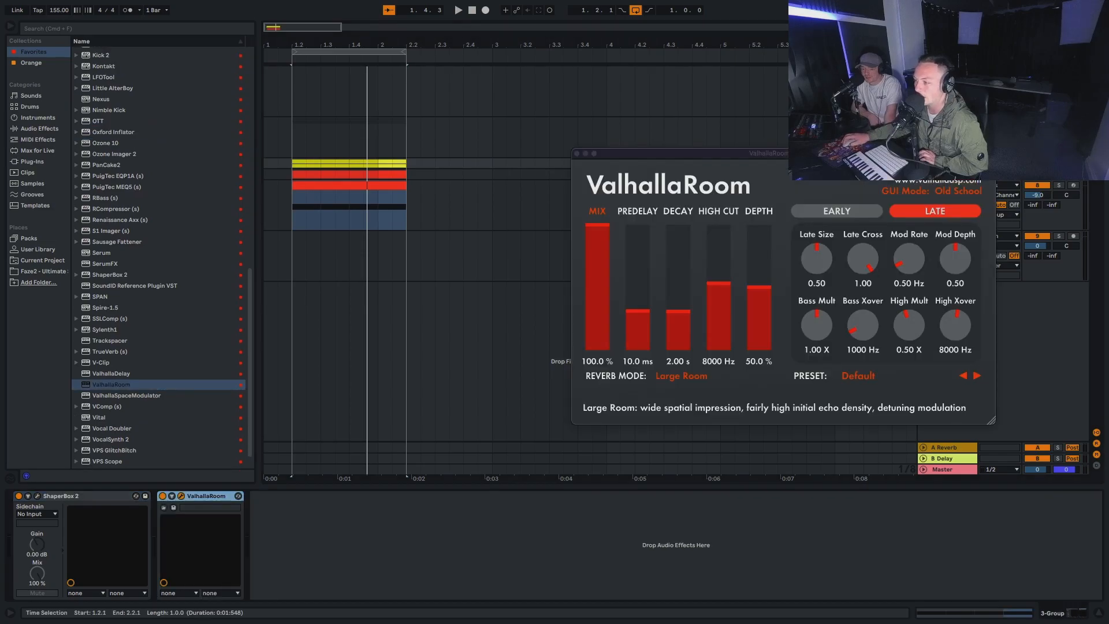
{"action": "left_click_drag", "start_coordinate": [638, 310], "coordinate": [638, 219]}
{"action": "left_click_drag", "start_coordinate": [718, 283], "coordinate": [719, 220]}
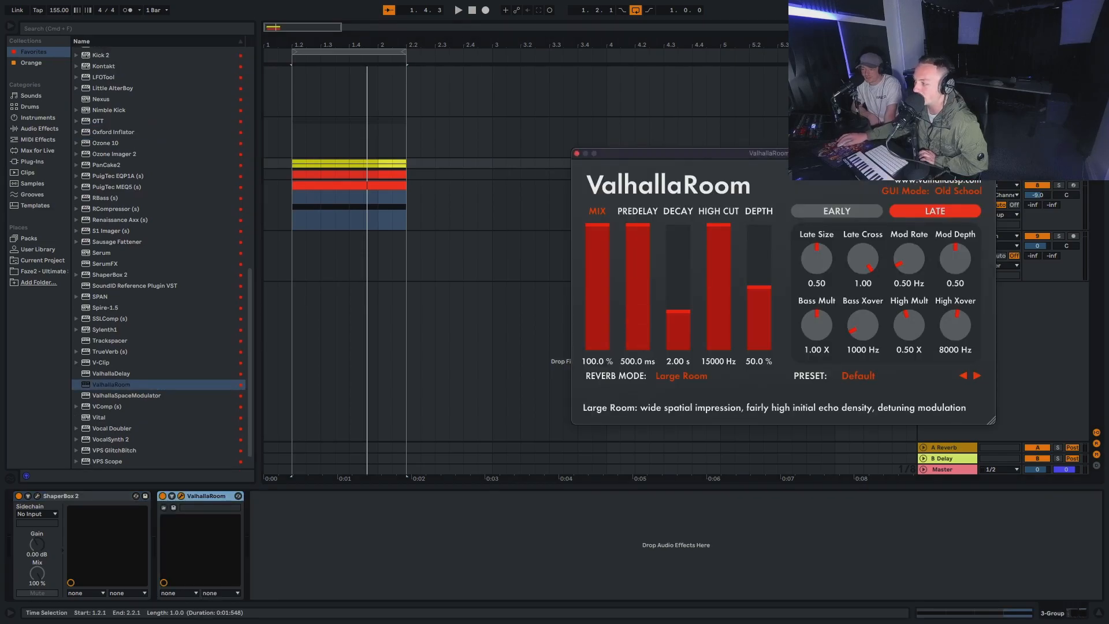
{"action": "left_click_drag", "start_coordinate": [759, 287], "coordinate": [759, 219]}
{"action": "left_click_drag", "start_coordinate": [678, 315], "coordinate": [679, 291]}
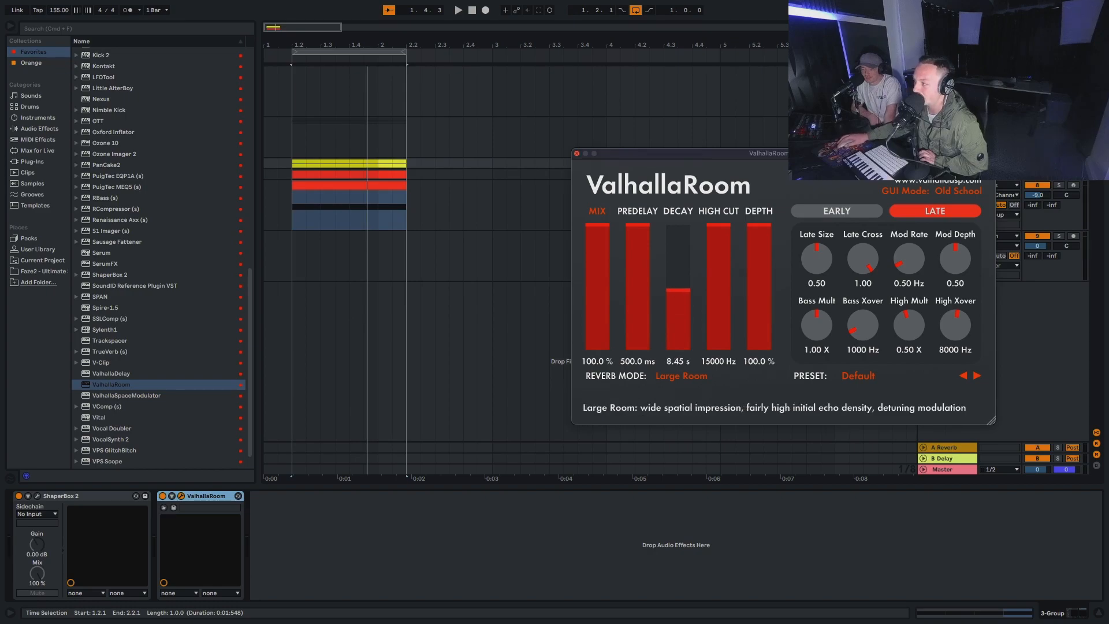
{"action": "left_click", "coordinate": [577, 153]}
Set the loop range to the last beat of the pattern from 2.1.1, turn looping off and solo the kick group
{"action": "left_click_drag", "start_coordinate": [349, 52], "coordinate": [406, 52]}
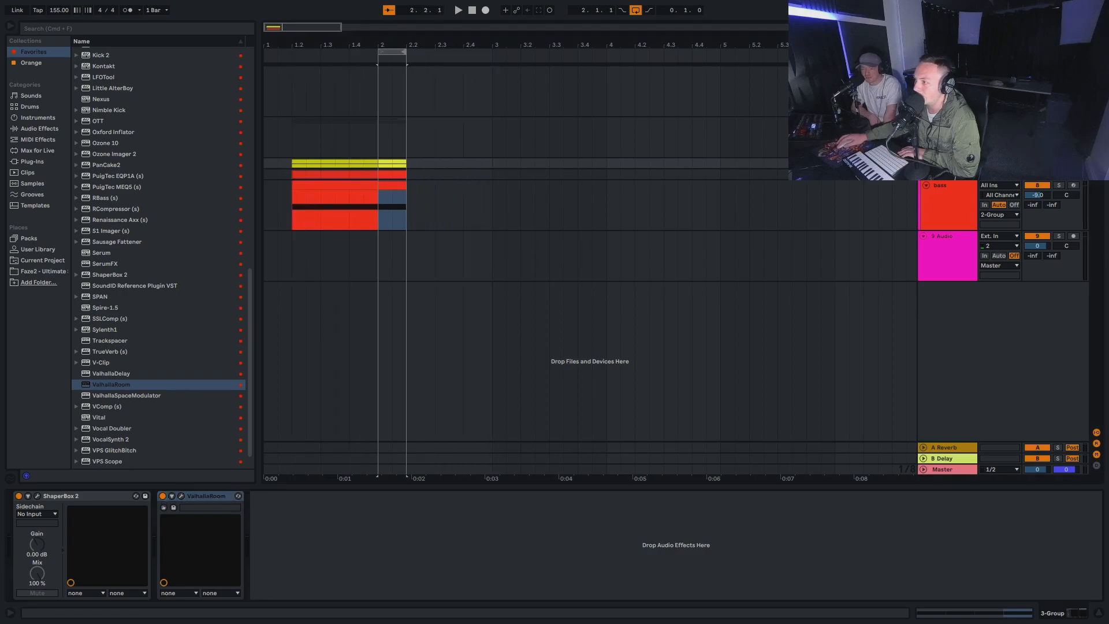
{"action": "right_click", "coordinate": [394, 53]}
{"action": "left_click", "coordinate": [406, 58]}
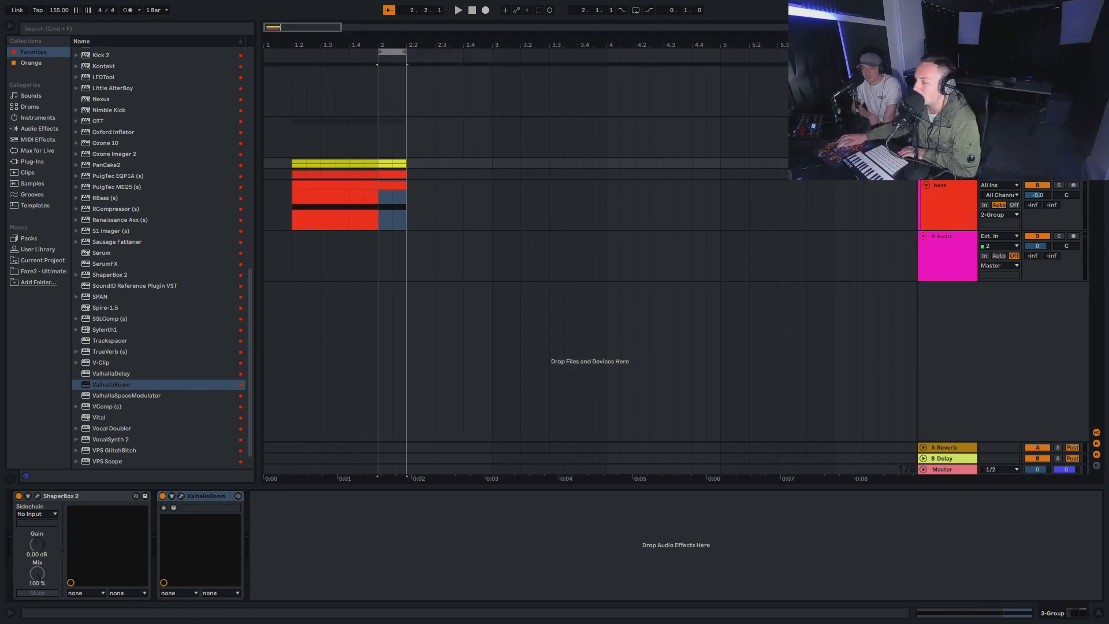
{"action": "left_click", "coordinate": [1058, 163]}
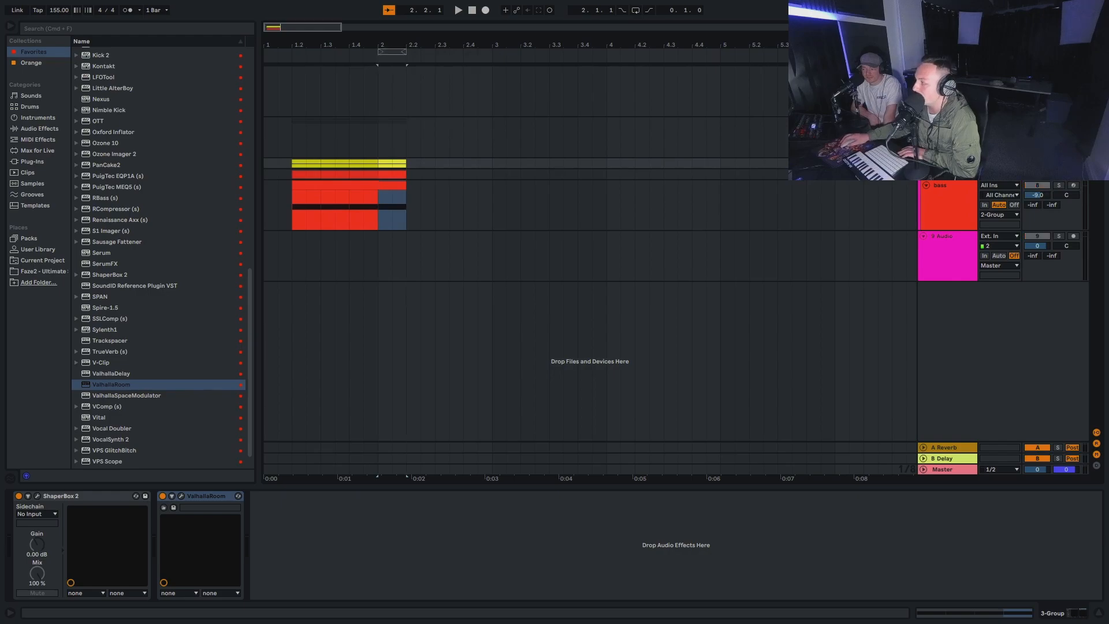
Set the empty audio track's input to 3-Group, arm it and record the kick's reverb tail from 2.1.1
{"action": "left_click", "coordinate": [998, 235]}
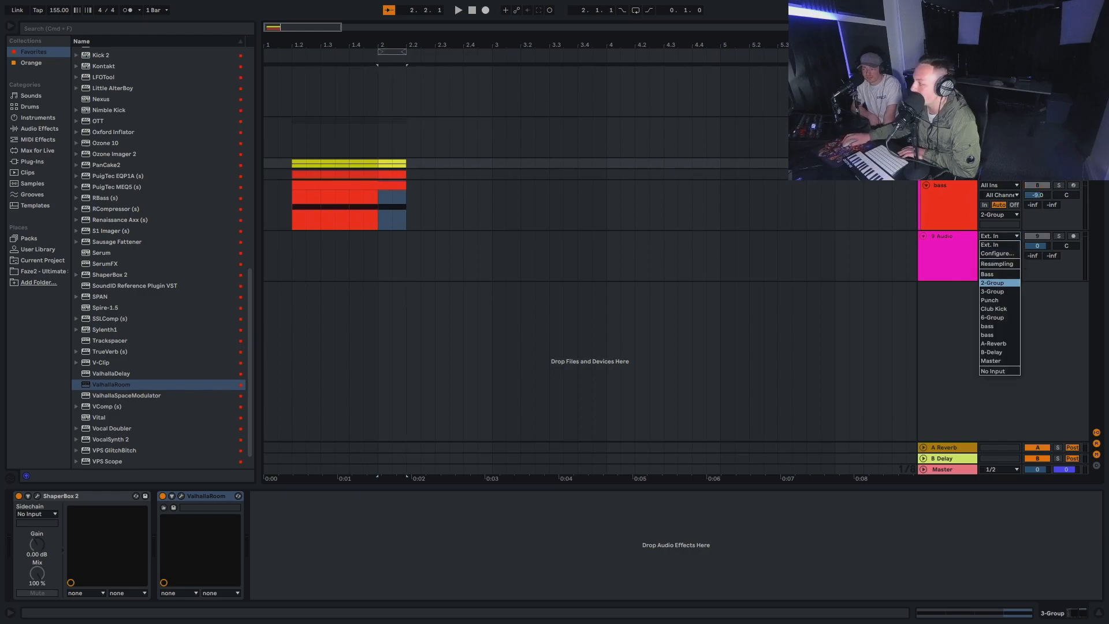
{"action": "left_click", "coordinate": [1003, 291]}
{"action": "left_click", "coordinate": [1073, 235]}
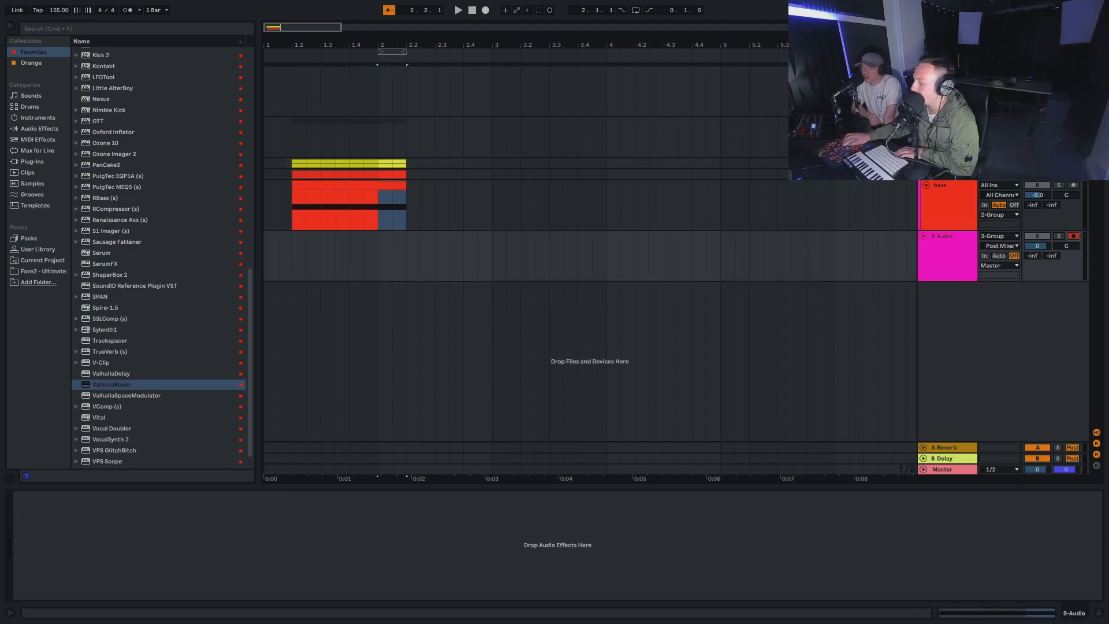
{"action": "key", "text": "space"}
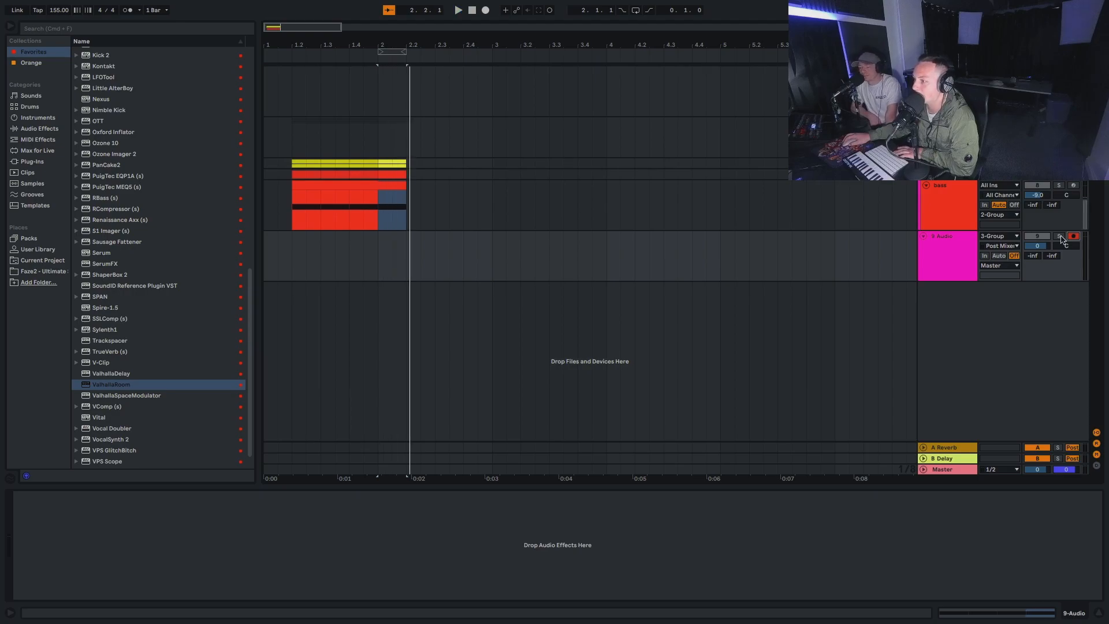
{"action": "key", "text": "F9"}
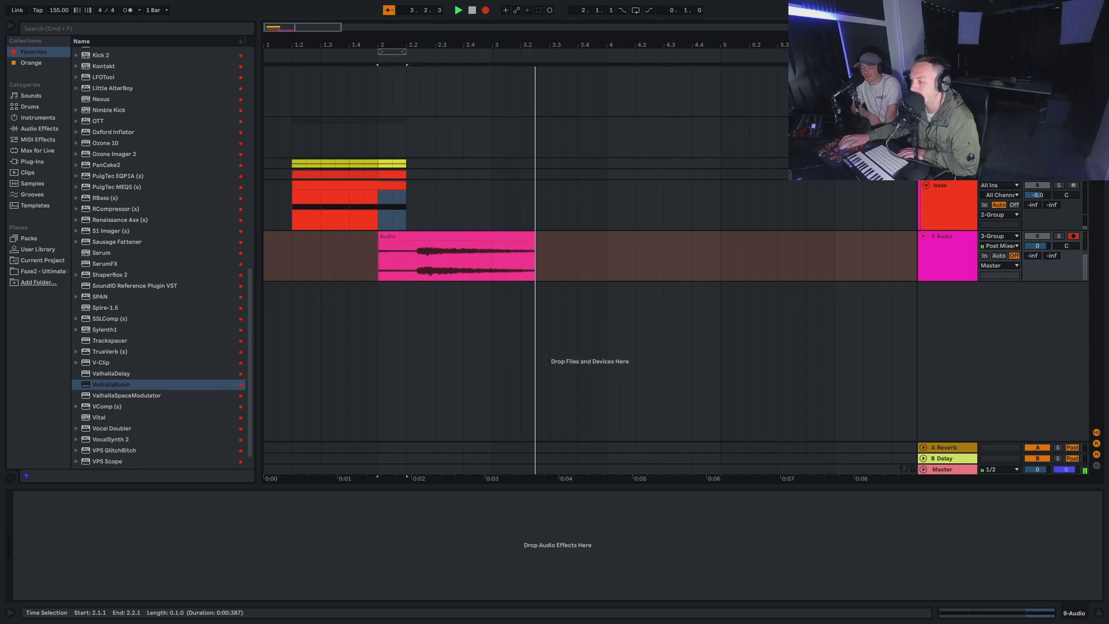
{"action": "key", "text": "space"}
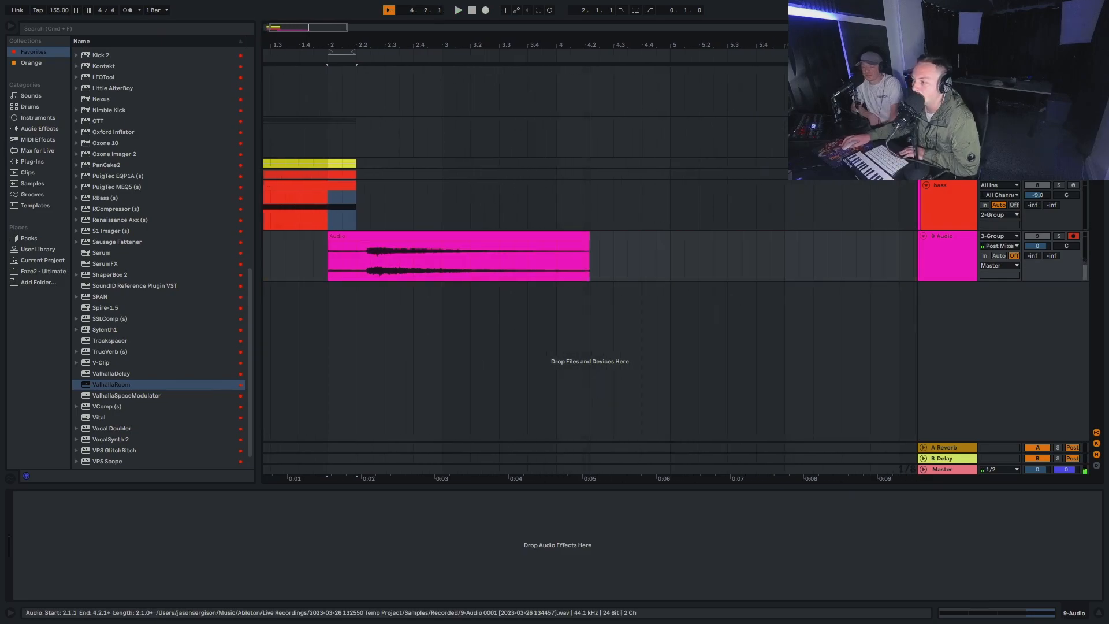
Trim the recorded reverb clip to one beat, from 2.1.3 to 2.2.3, and reverse it
{"action": "left_click_drag", "start_coordinate": [329, 237], "coordinate": [355, 236]}
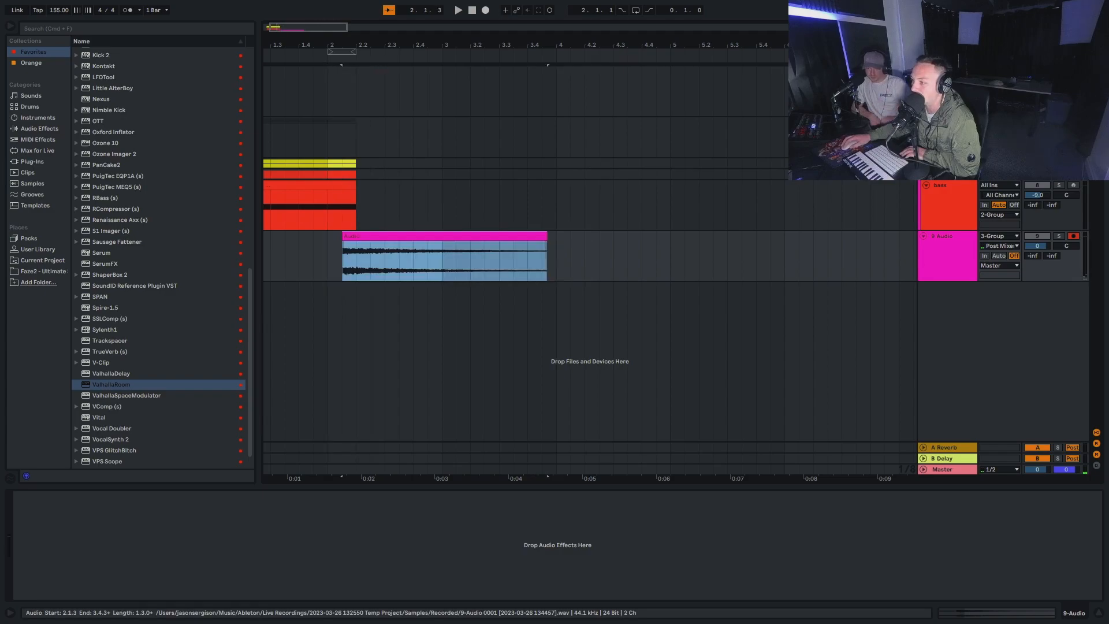
{"action": "left_click_drag", "start_coordinate": [547, 236], "coordinate": [370, 236]}
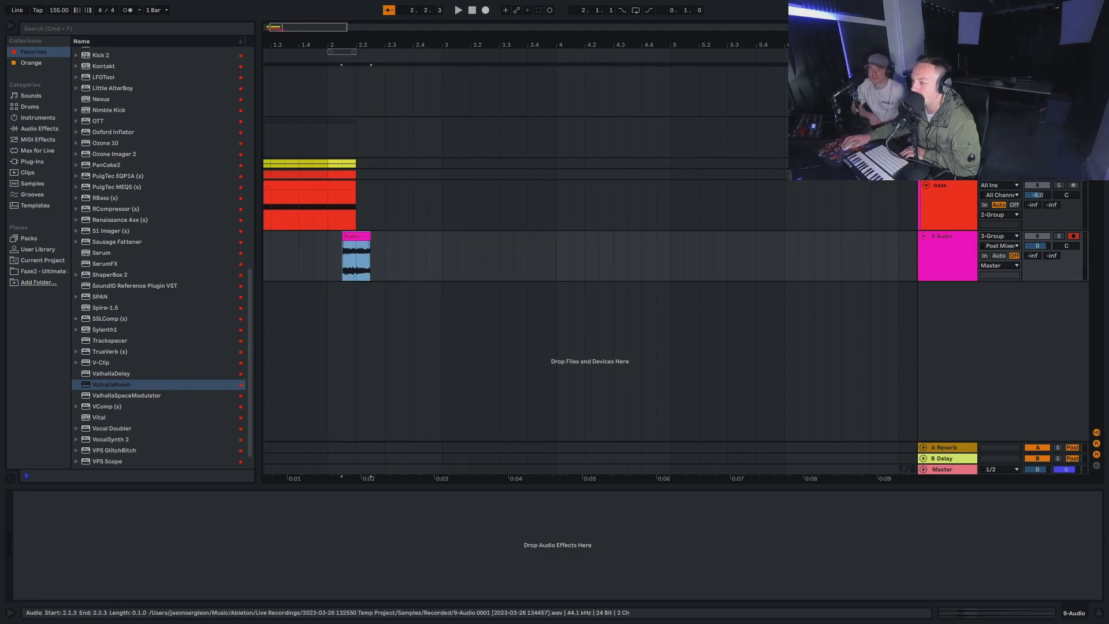
{"action": "double_click", "coordinate": [356, 255]}
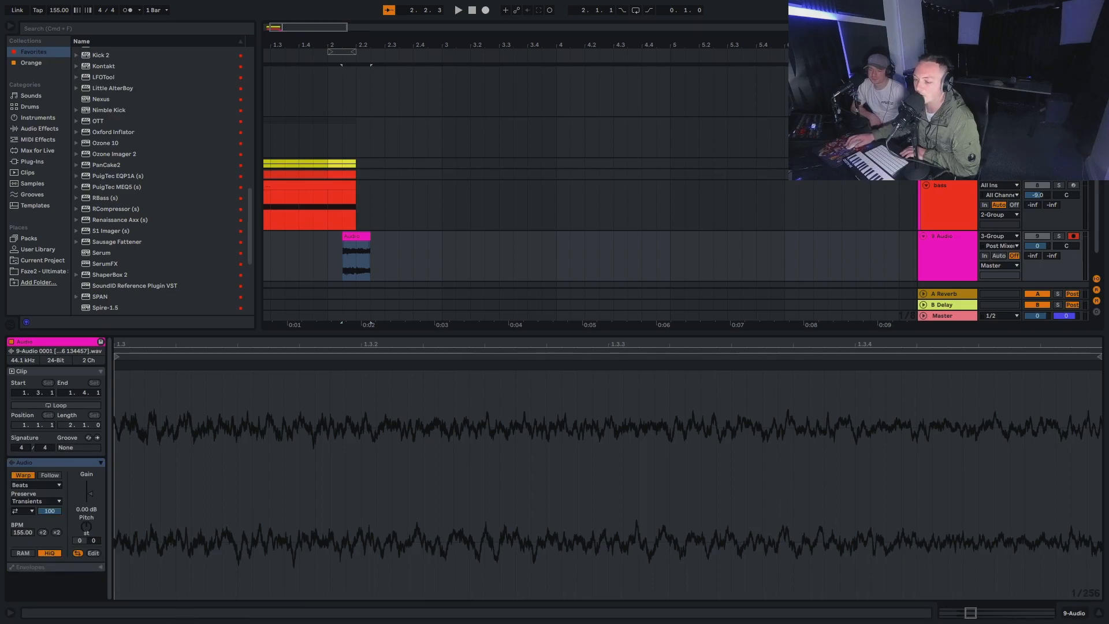
{"action": "key", "text": "r"}
Turn off ValhallaRoom on the kick group
{"action": "double_click", "coordinate": [947, 163]}
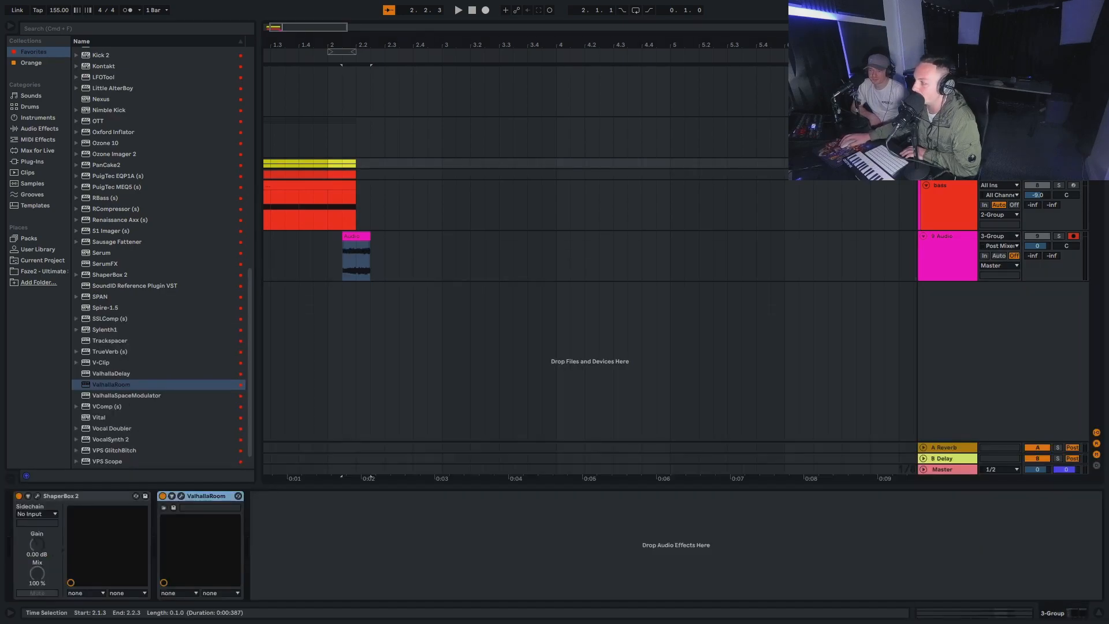
{"action": "left_click", "coordinate": [356, 254]}
{"action": "scroll", "coordinate": [356, 254], "scroll_direction": "left", "scroll_amount": 2}
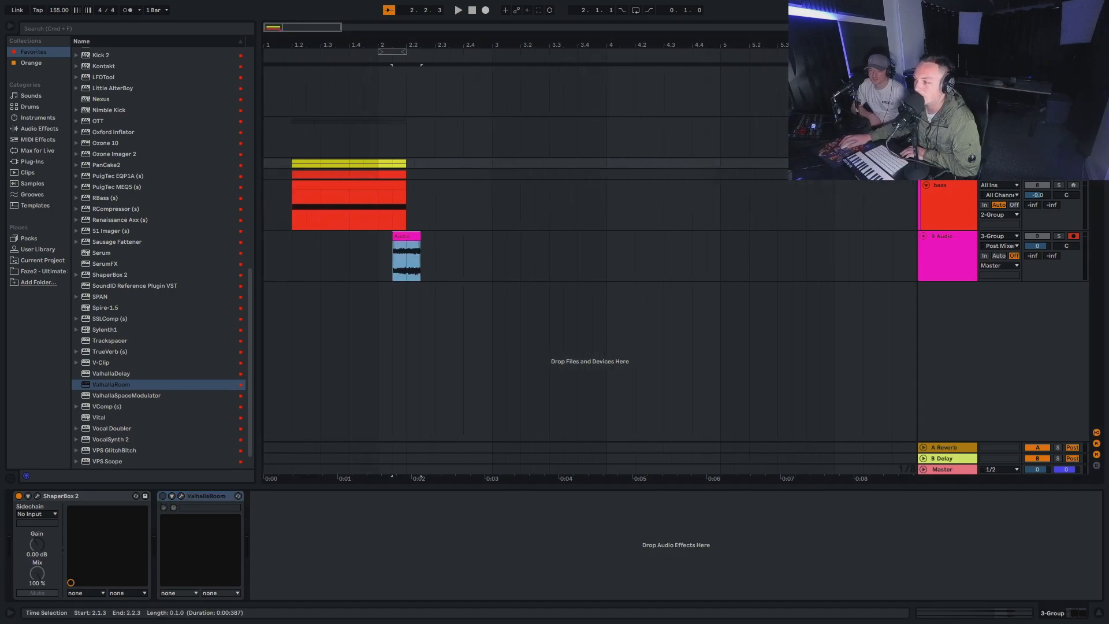
Move the reversed reverb clip to 1.2.1 and duplicate it three times to fill the bar
{"action": "double_click", "coordinate": [404, 239]}
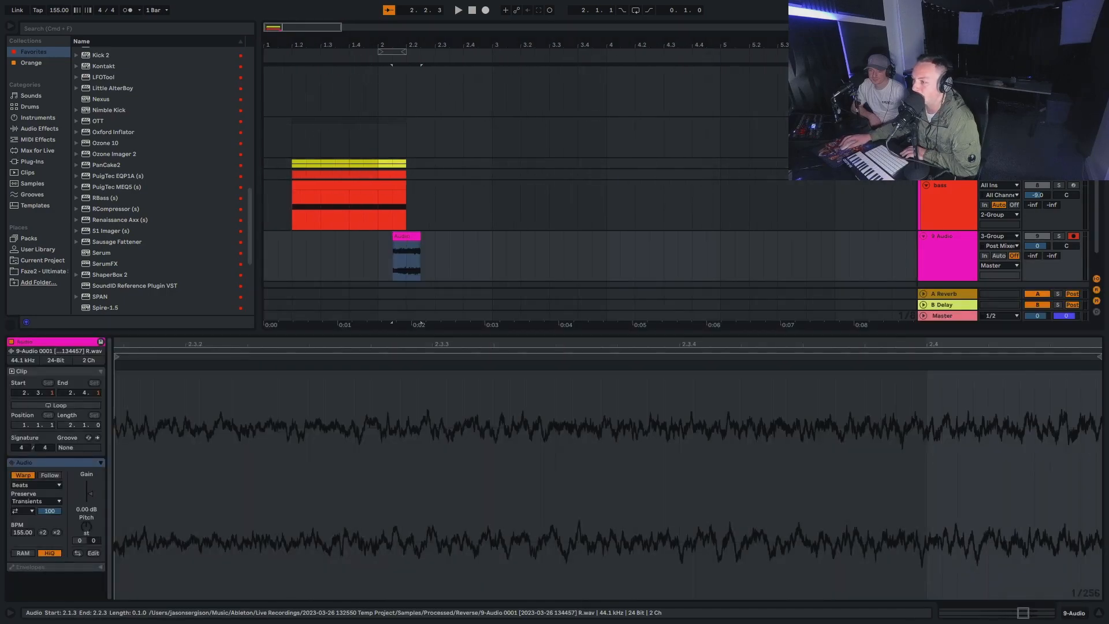
{"action": "left_click_drag", "start_coordinate": [406, 257], "coordinate": [306, 257]}
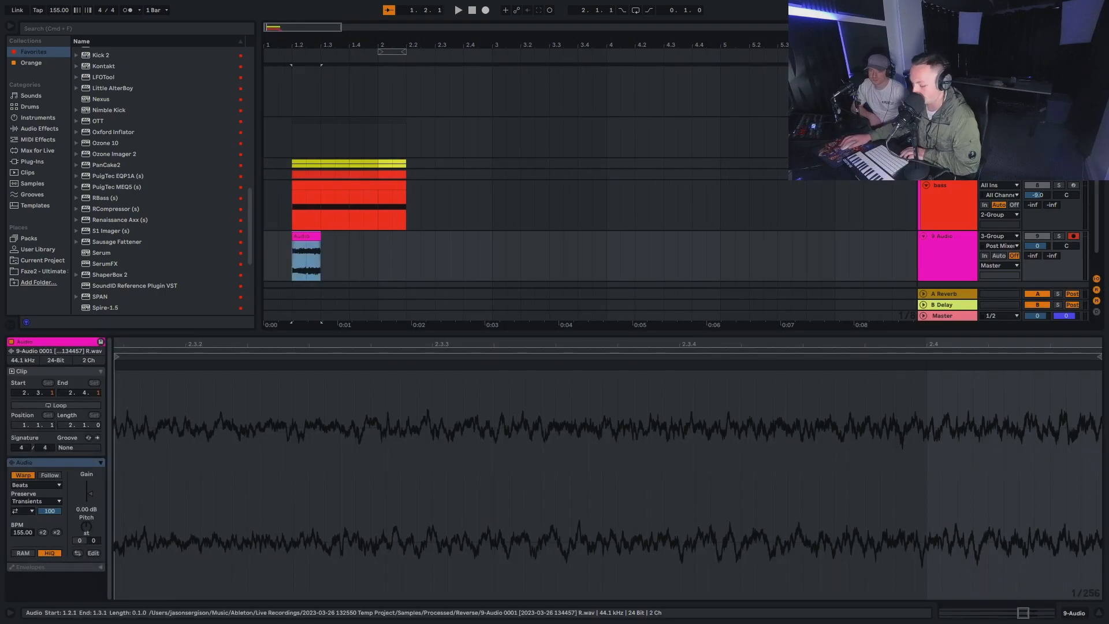
{"action": "key", "text": "ctrl+d"}
{"action": "key", "text": "ctrl+d"}
{"action": "key", "text": "ctrl+d"}
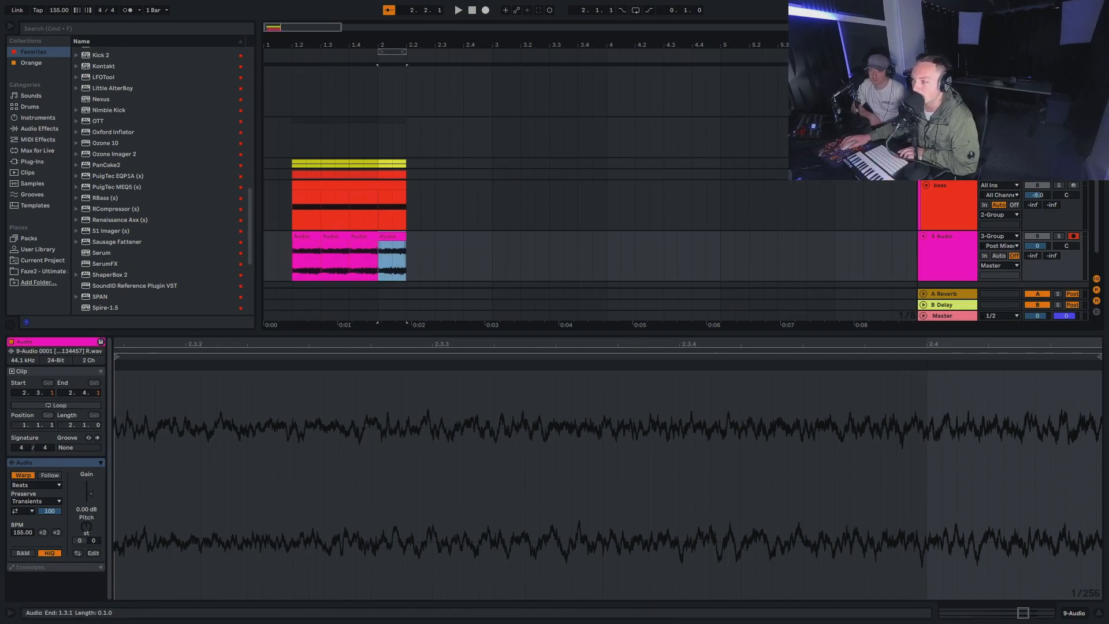
Set the loop range around the four reverb clips, one bar from 1.2.1, and turn looping on
{"action": "left_click_drag", "start_coordinate": [405, 257], "coordinate": [295, 257]}
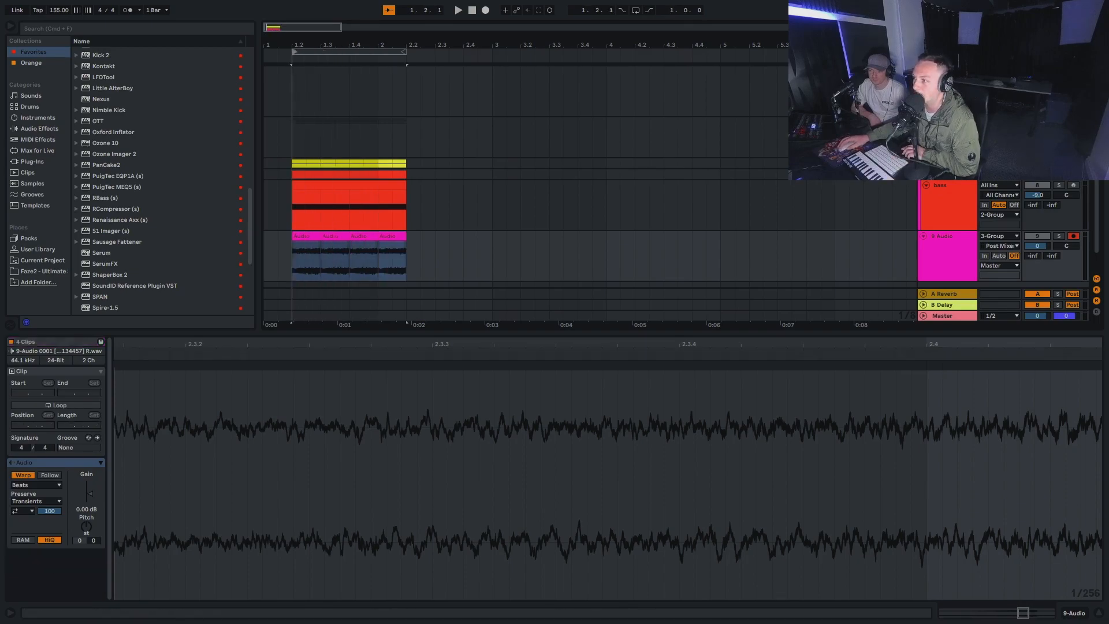
{"action": "right_click", "coordinate": [338, 52]}
{"action": "left_click", "coordinate": [358, 56]}
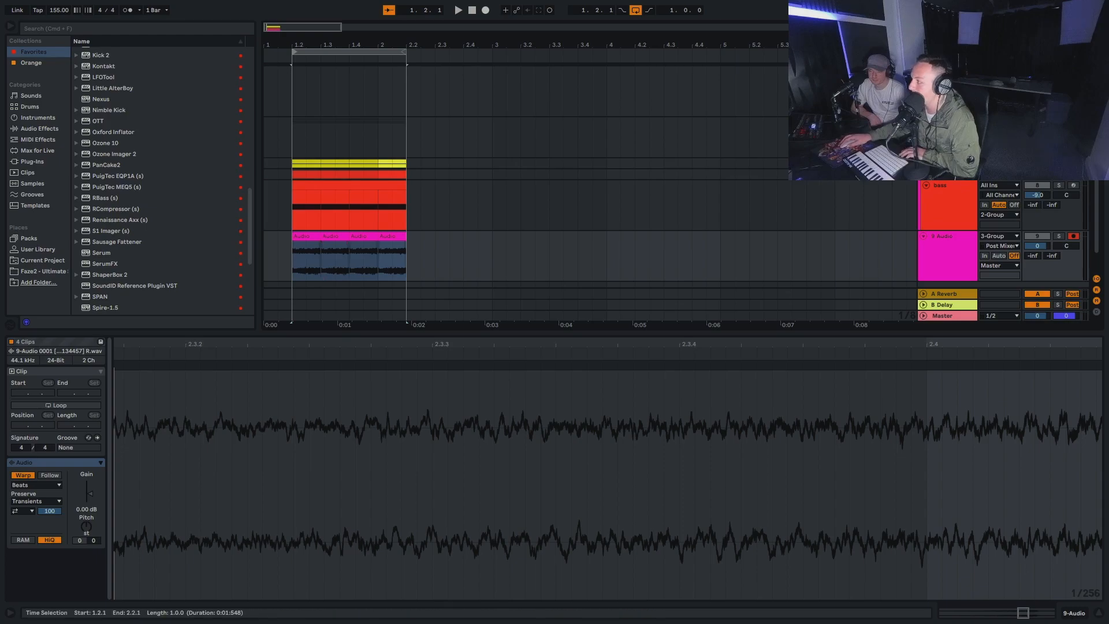
Fade in the first reverb clip over its whole length and duplicate it three times over the following clips
{"action": "key", "text": "z"}
{"action": "scroll", "coordinate": [525, 185], "scroll_direction": "left", "scroll_amount": 2}
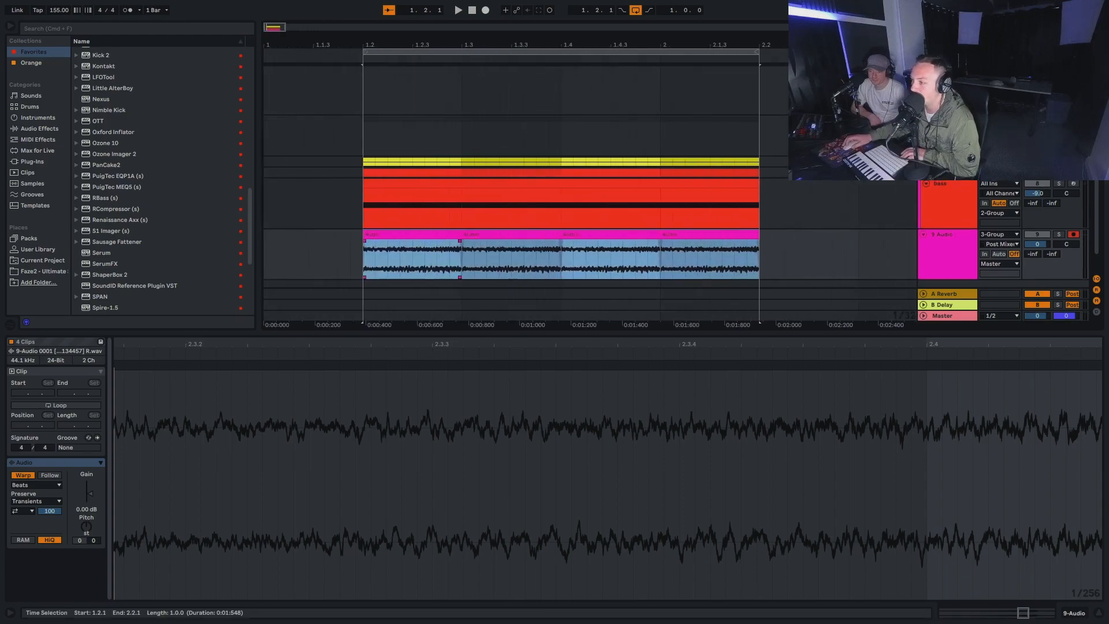
{"action": "left_click_drag", "start_coordinate": [365, 240], "coordinate": [456, 240]}
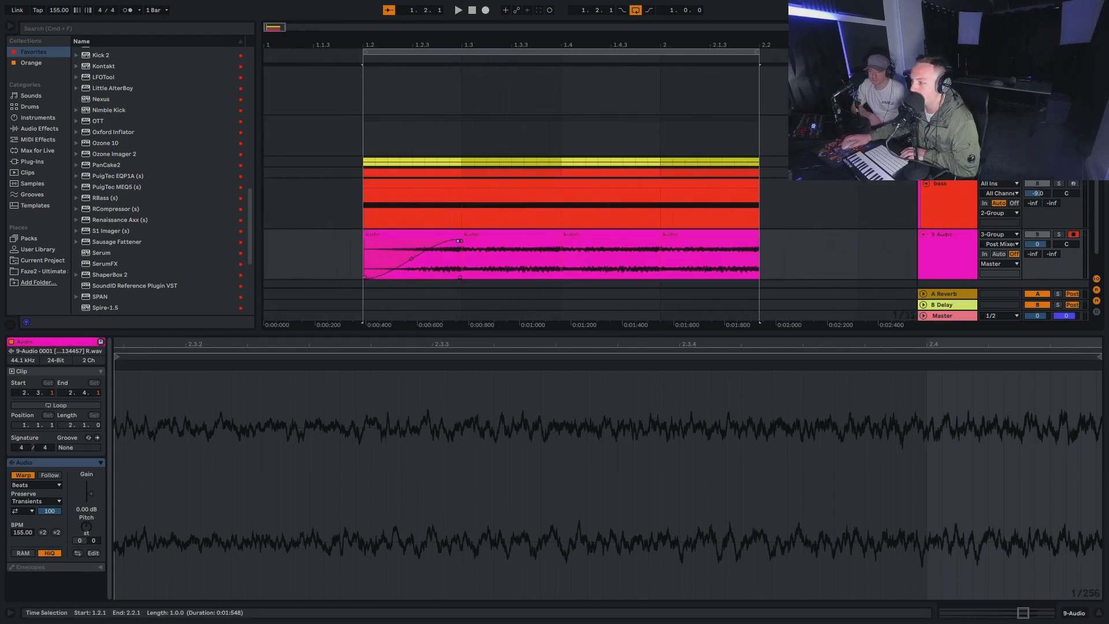
{"action": "left_click", "coordinate": [419, 235]}
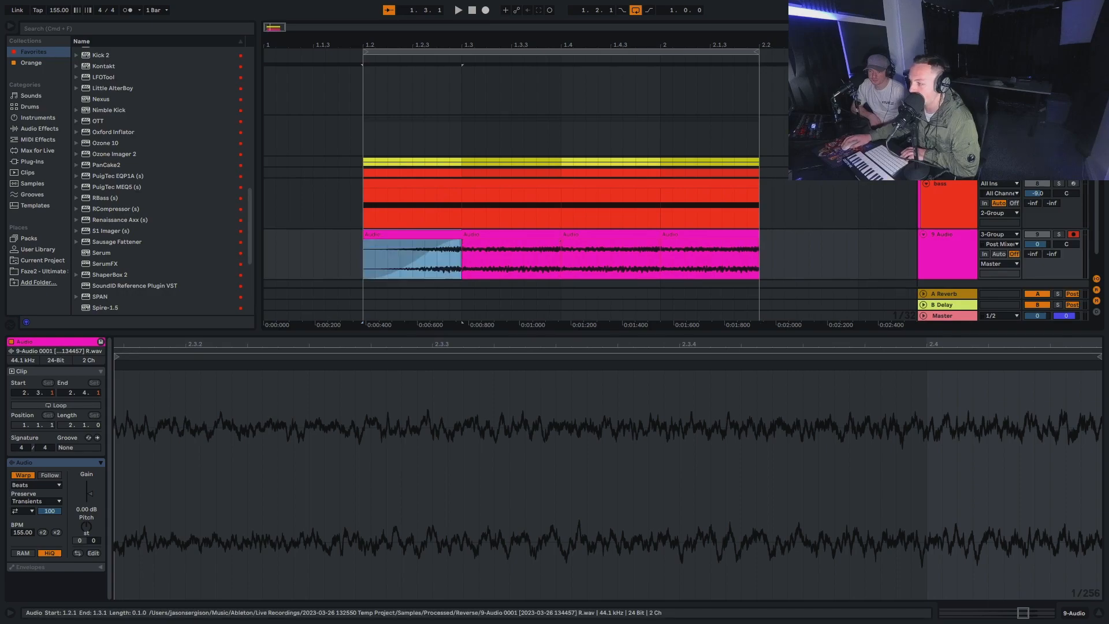
{"action": "key", "text": "super+d"}
{"action": "key", "text": "super+d"}
{"action": "key", "text": "super+d"}
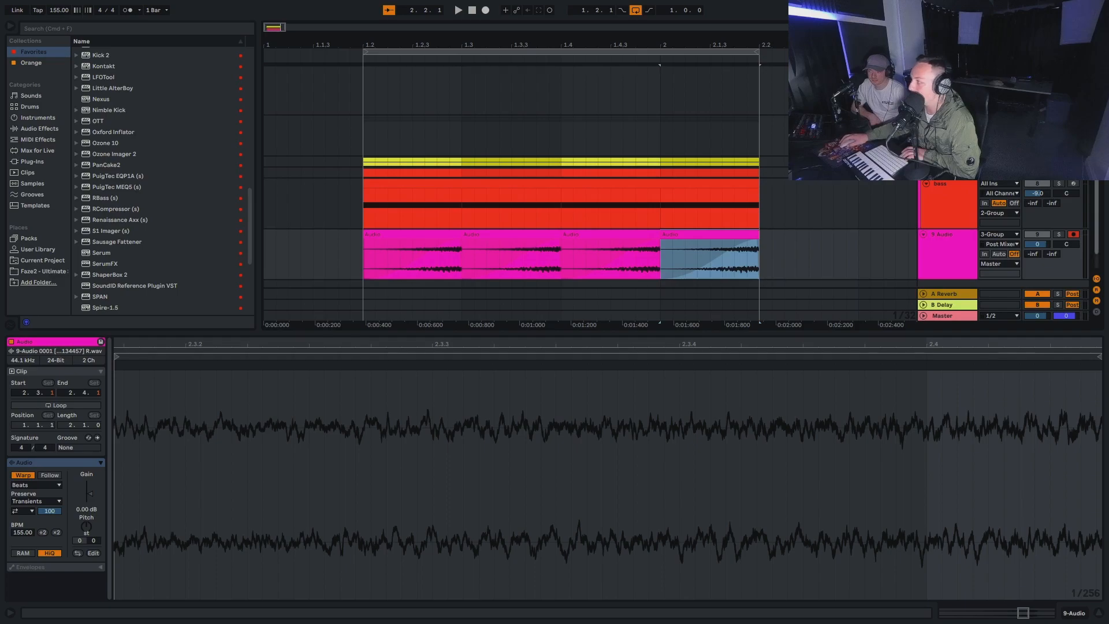
Lower the reverb audio track's volume to -20.8 dB during playback and unsolo it in the mixer
{"action": "key", "text": "Tab"}
{"action": "left_click_drag", "start_coordinate": [579, 194], "coordinate": [579, 198]}
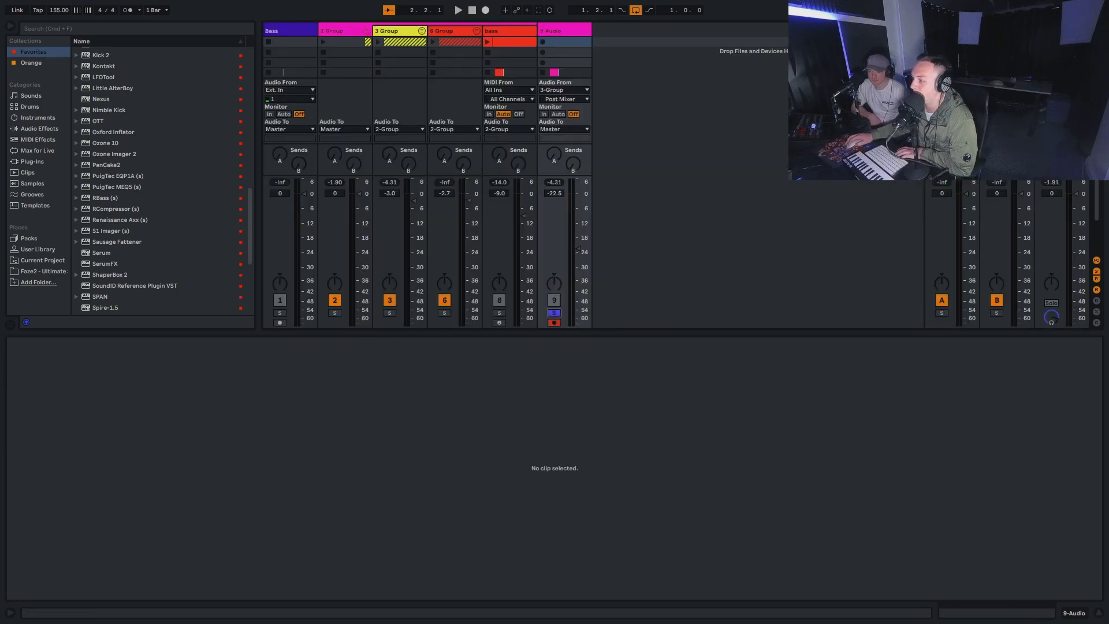
{"action": "key", "text": "space"}
{"action": "left_click_drag", "start_coordinate": [578, 247], "coordinate": [579, 245]}
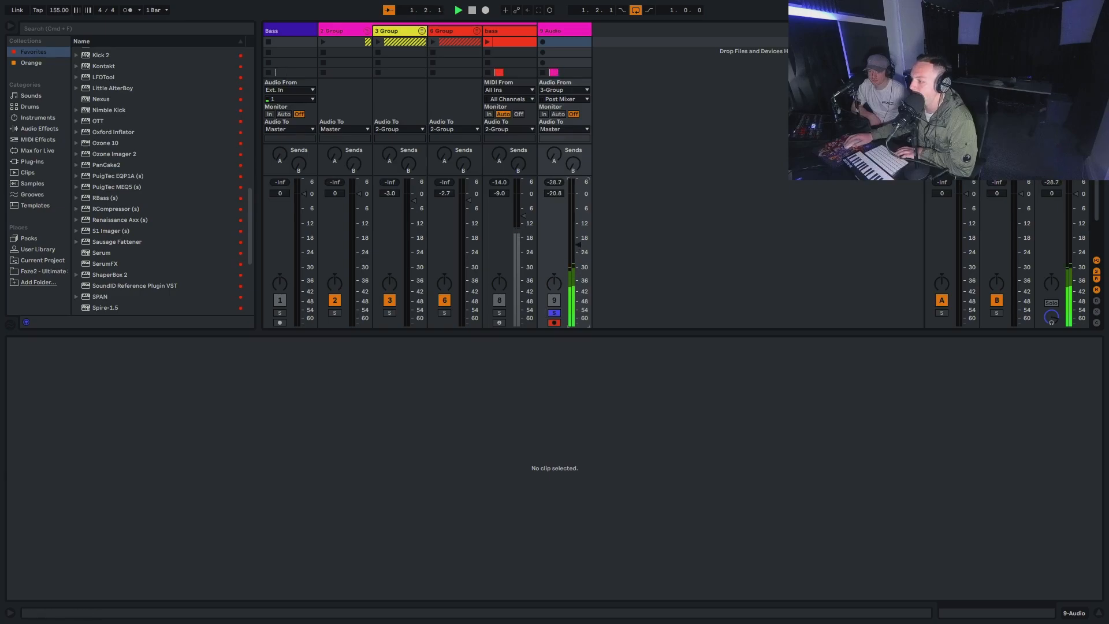
{"action": "left_click", "coordinate": [554, 313]}
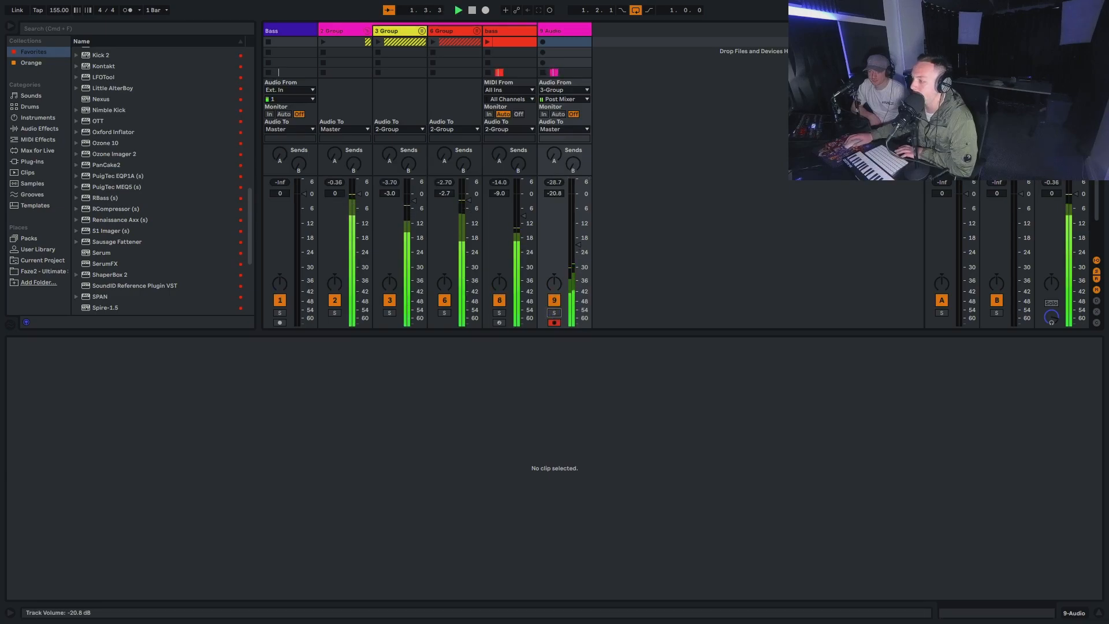
Set the reverb track's volume to -23.6 dB, stop playback and hide the clip details in the Arrangement View
{"action": "key", "text": "Tab"}
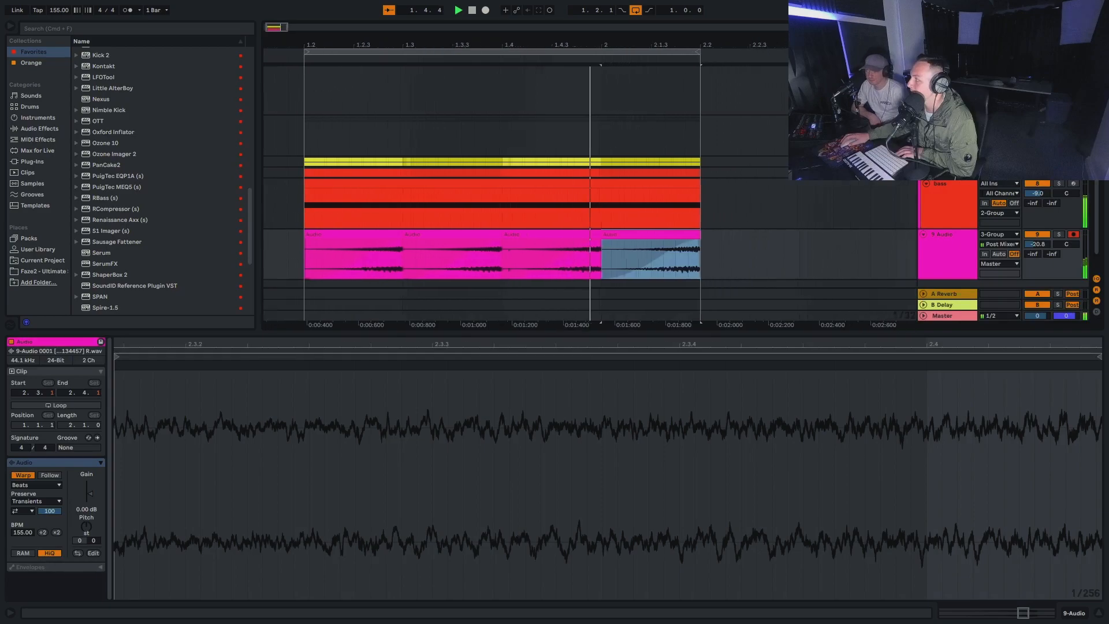
{"action": "key", "text": "Tab"}
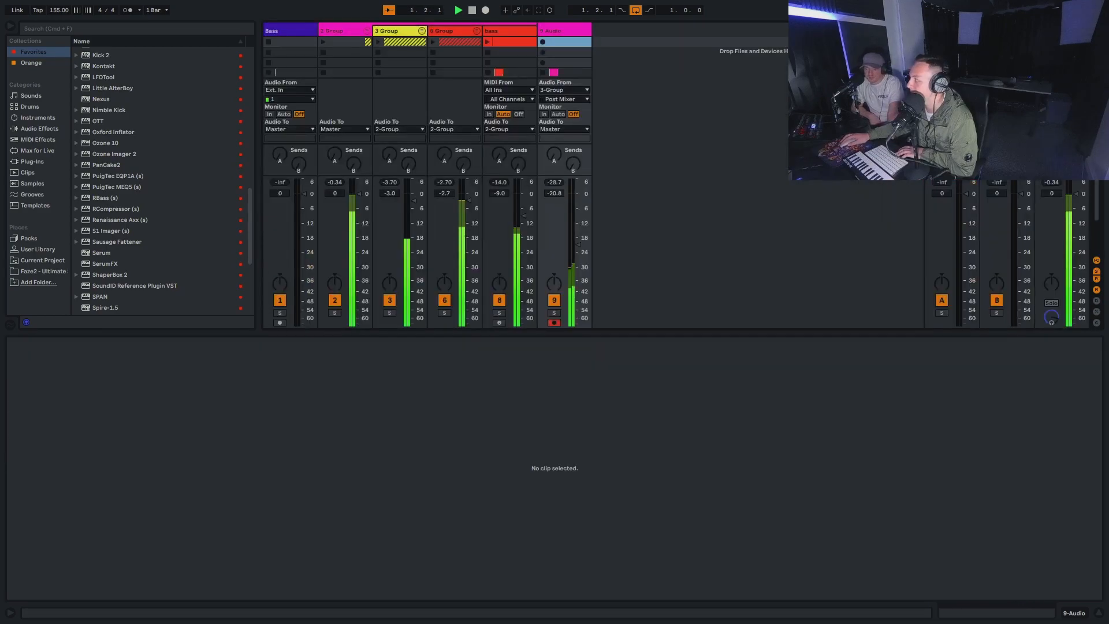
{"action": "left_click_drag", "start_coordinate": [578, 245], "coordinate": [579, 252]}
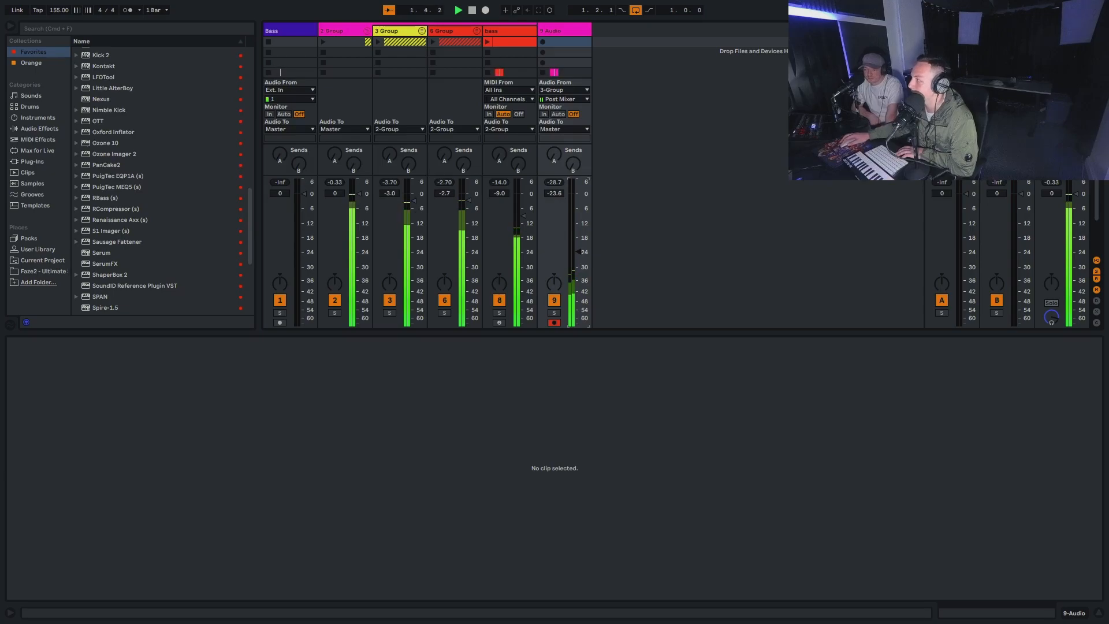
{"action": "key", "text": "Tab"}
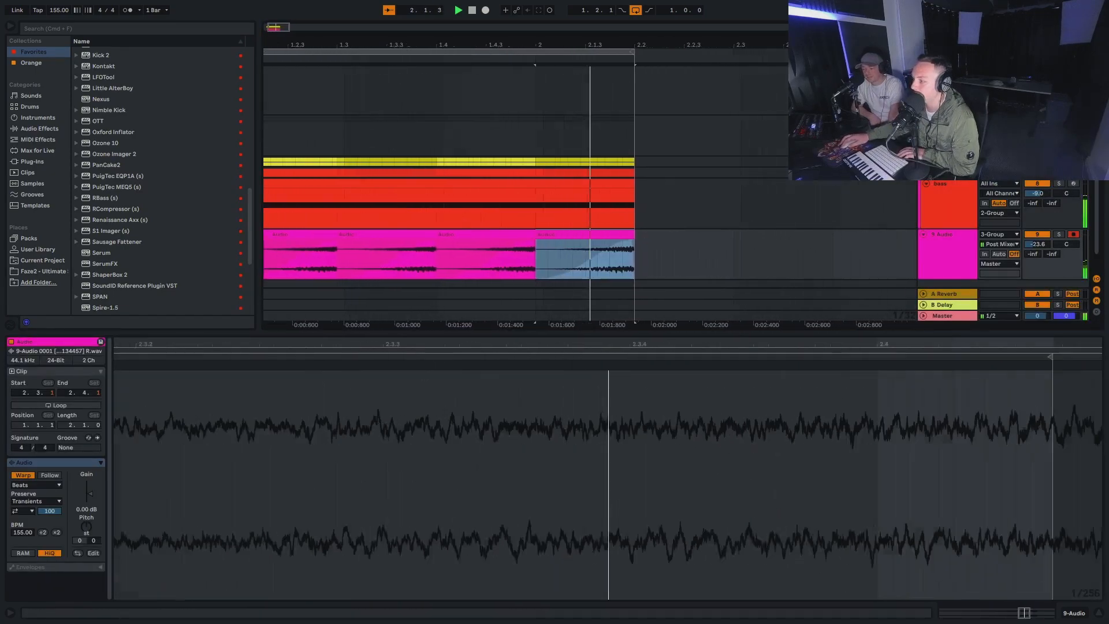
{"action": "key", "text": "super+alt+l"}
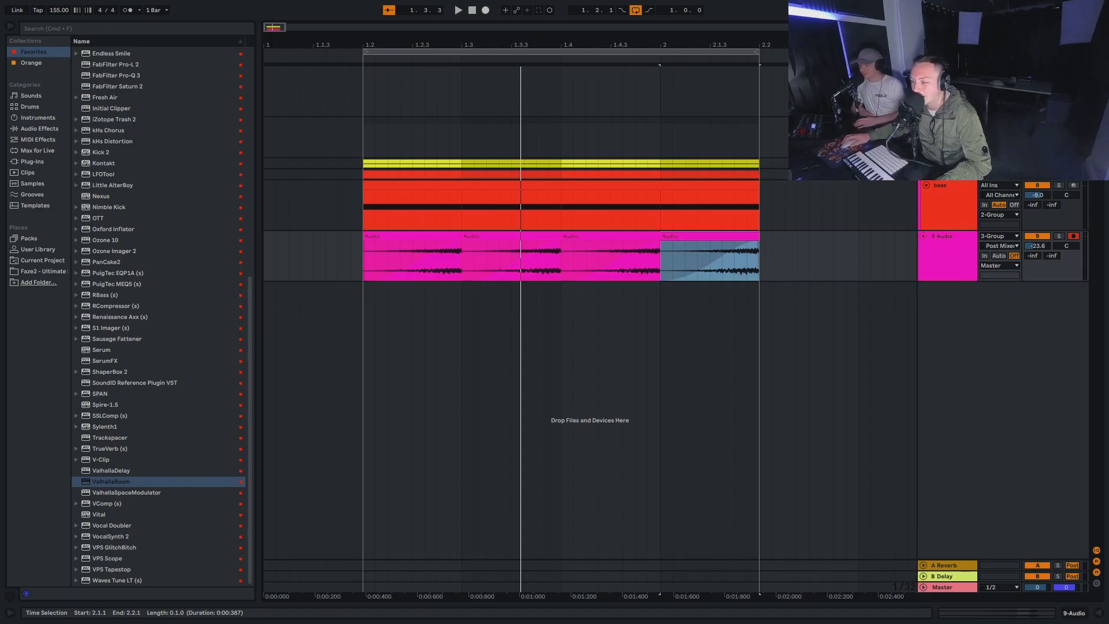
{"action": "scroll", "coordinate": [589, 312], "scroll_direction": "right", "scroll_amount": 2}
{"action": "scroll", "coordinate": [590, 312], "scroll_direction": "left", "scroll_amount": 1}
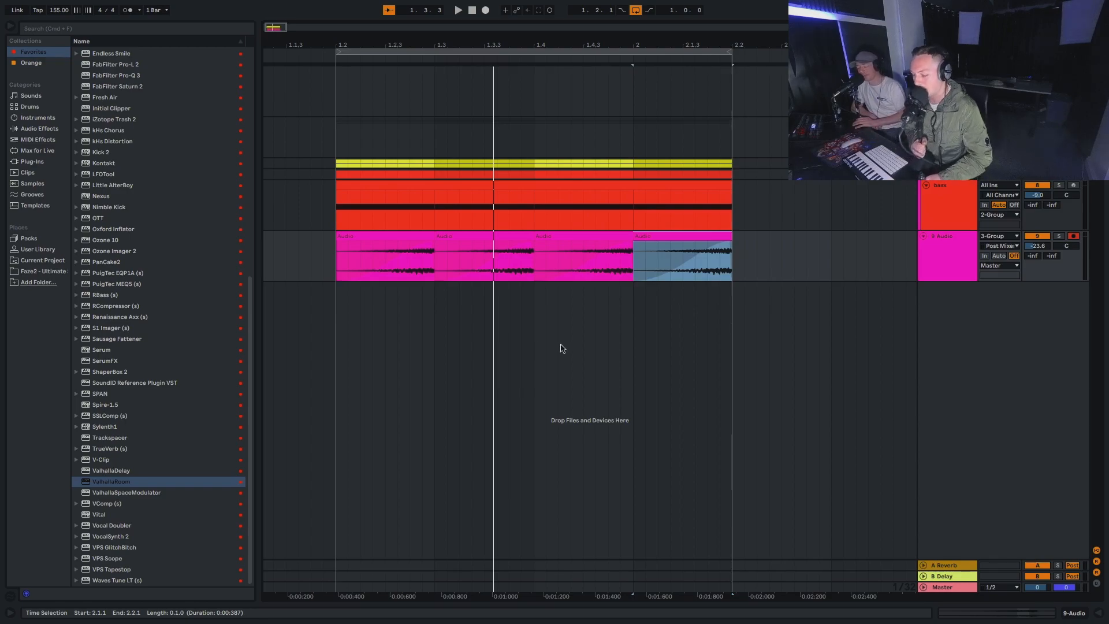
{"action": "scroll", "coordinate": [562, 348], "scroll_direction": "right", "scroll_amount": 1}
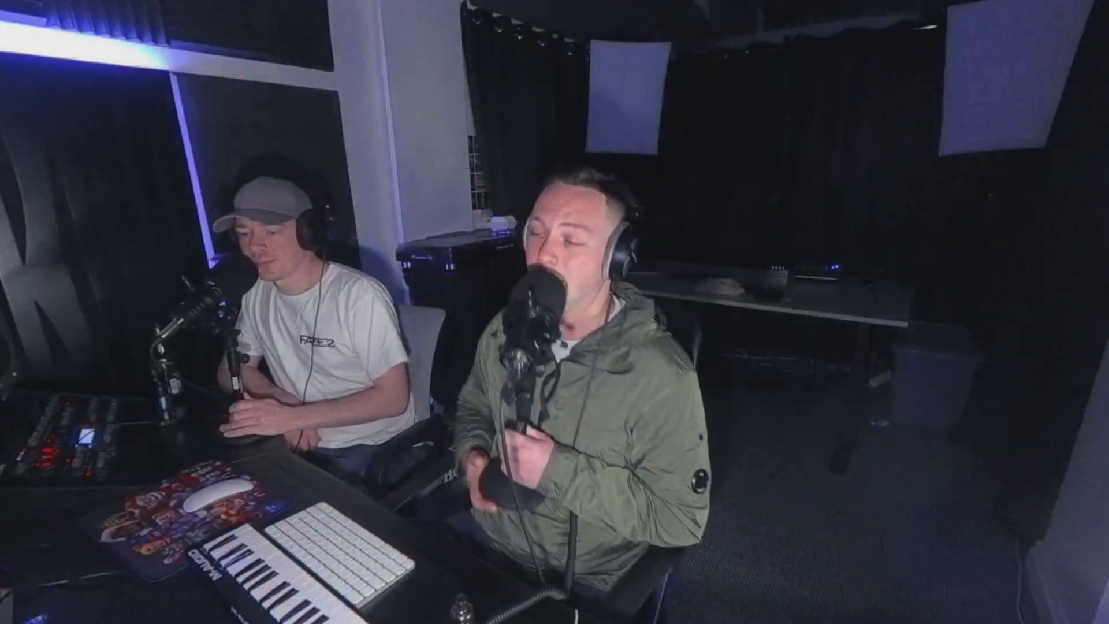